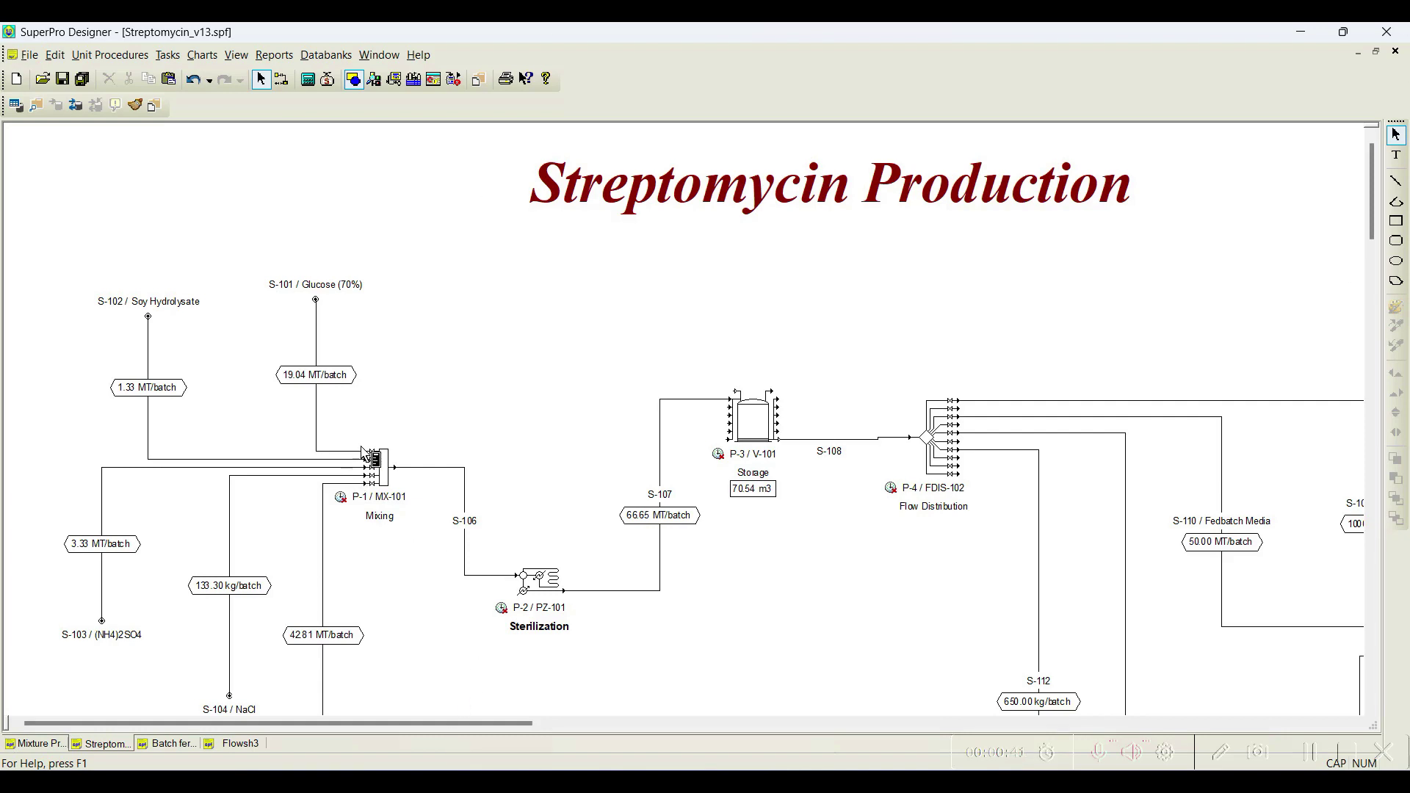
Step: Open the Help topic for the P-1 / MX-101 mixing procedure from its context menu
scroll(419, 414, "down", 3)
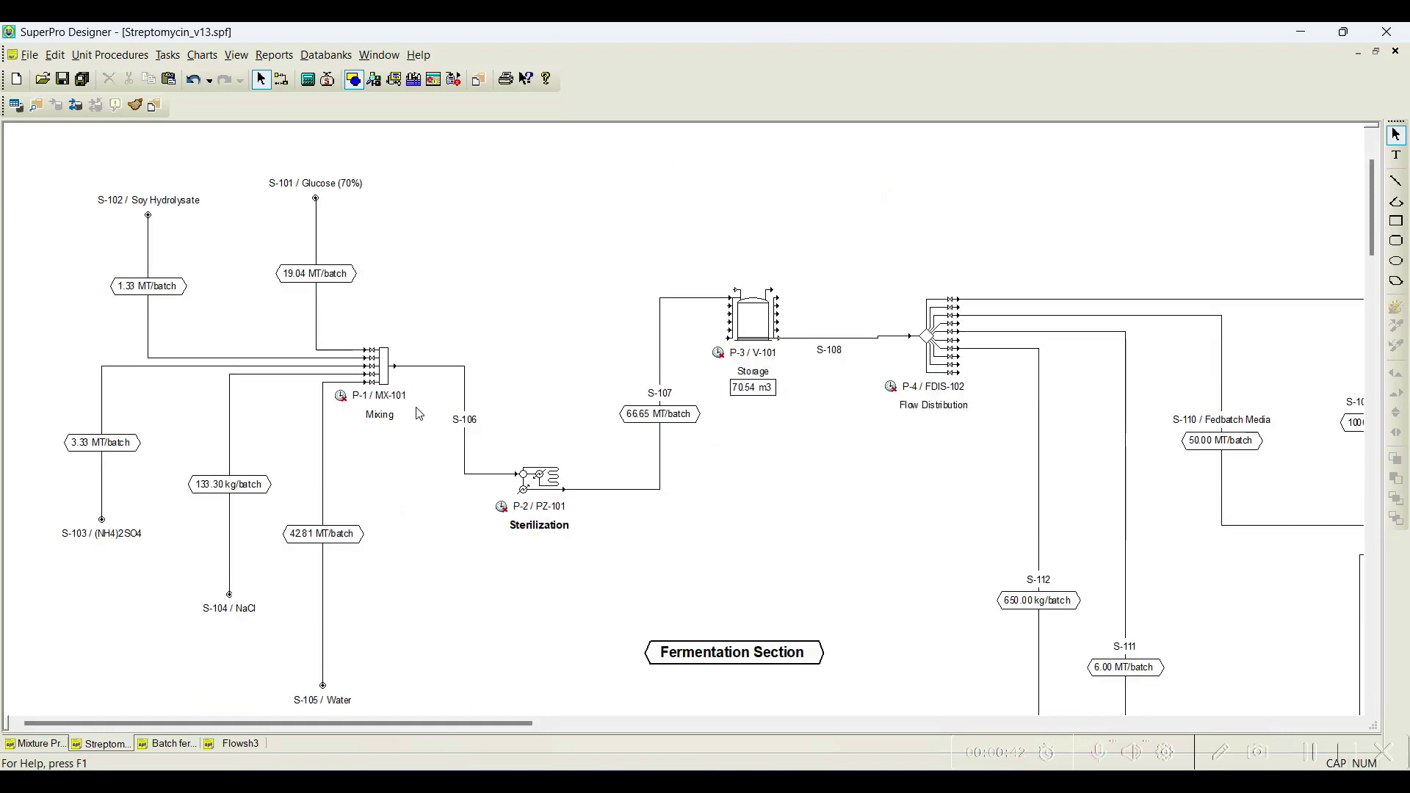
right_click(384, 377)
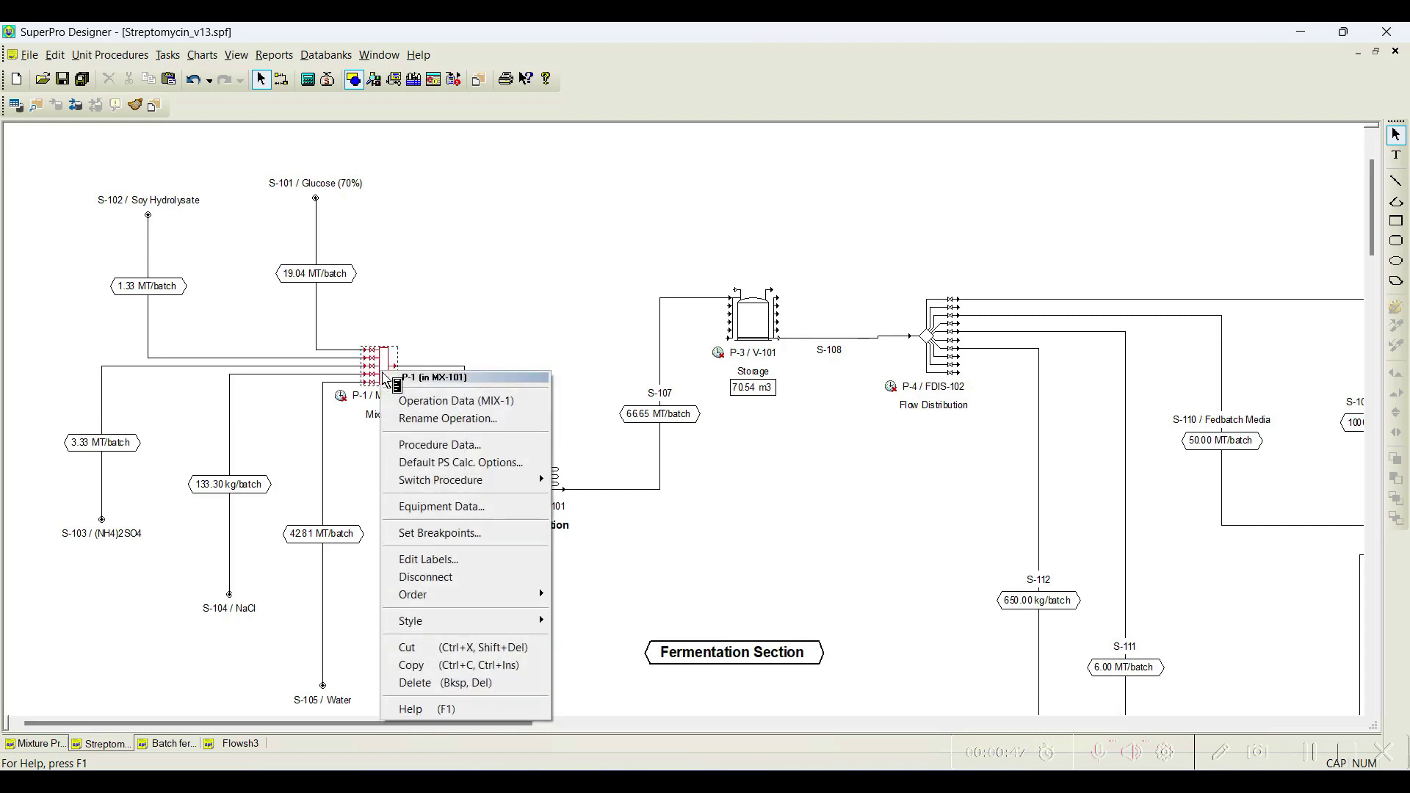
left_click(465, 709)
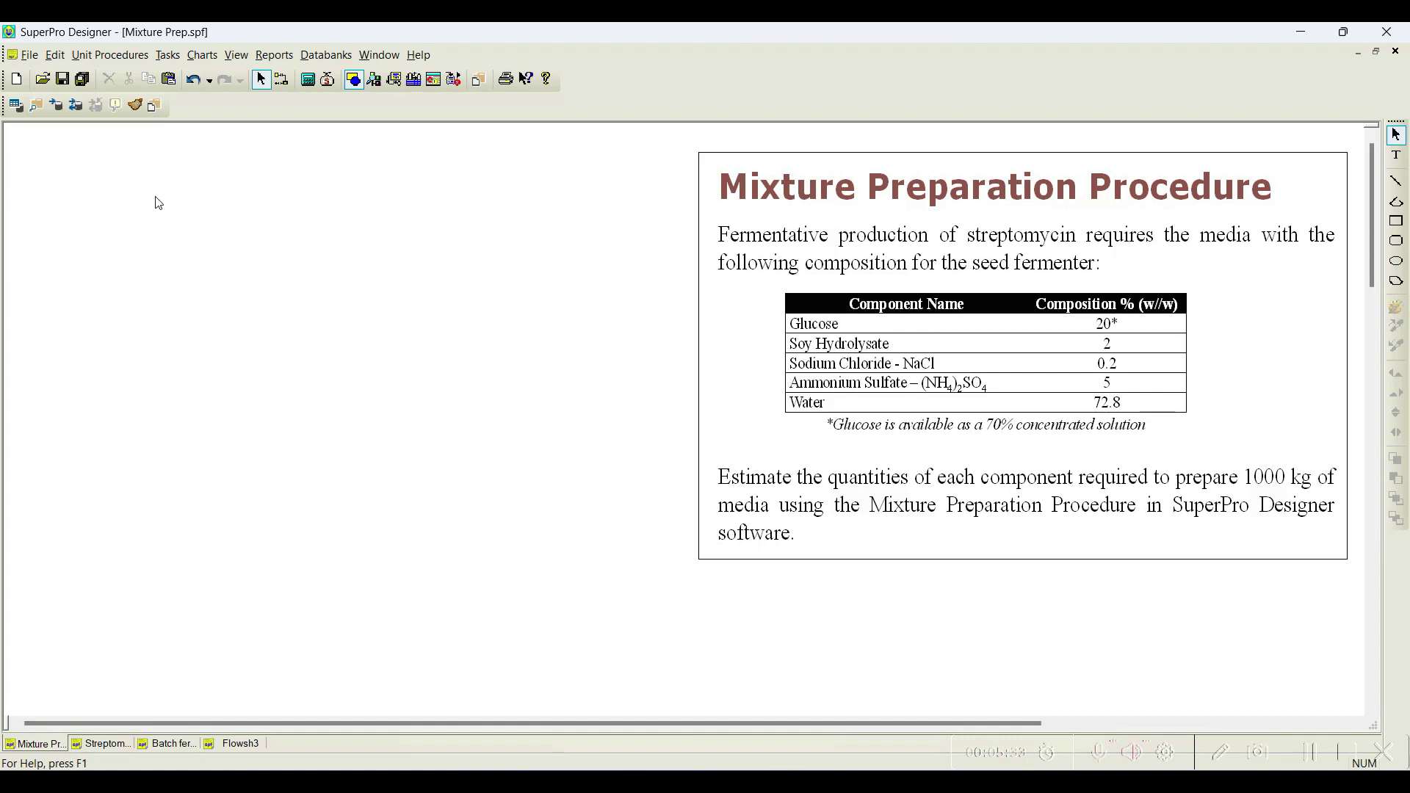
Step: Search the pure-component databank for Glucose and register it
left_click(168, 55)
mouse_move(221, 99)
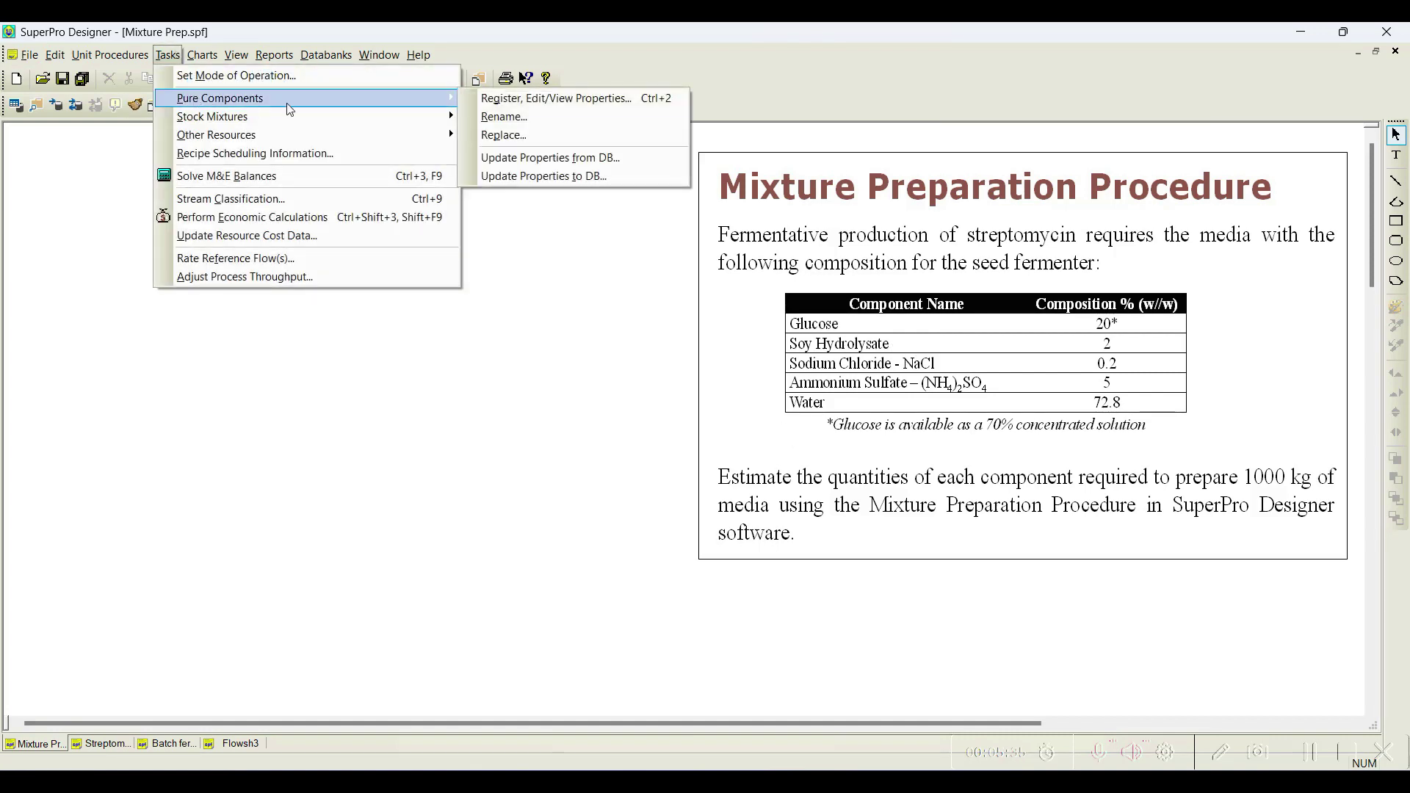
left_click(498, 99)
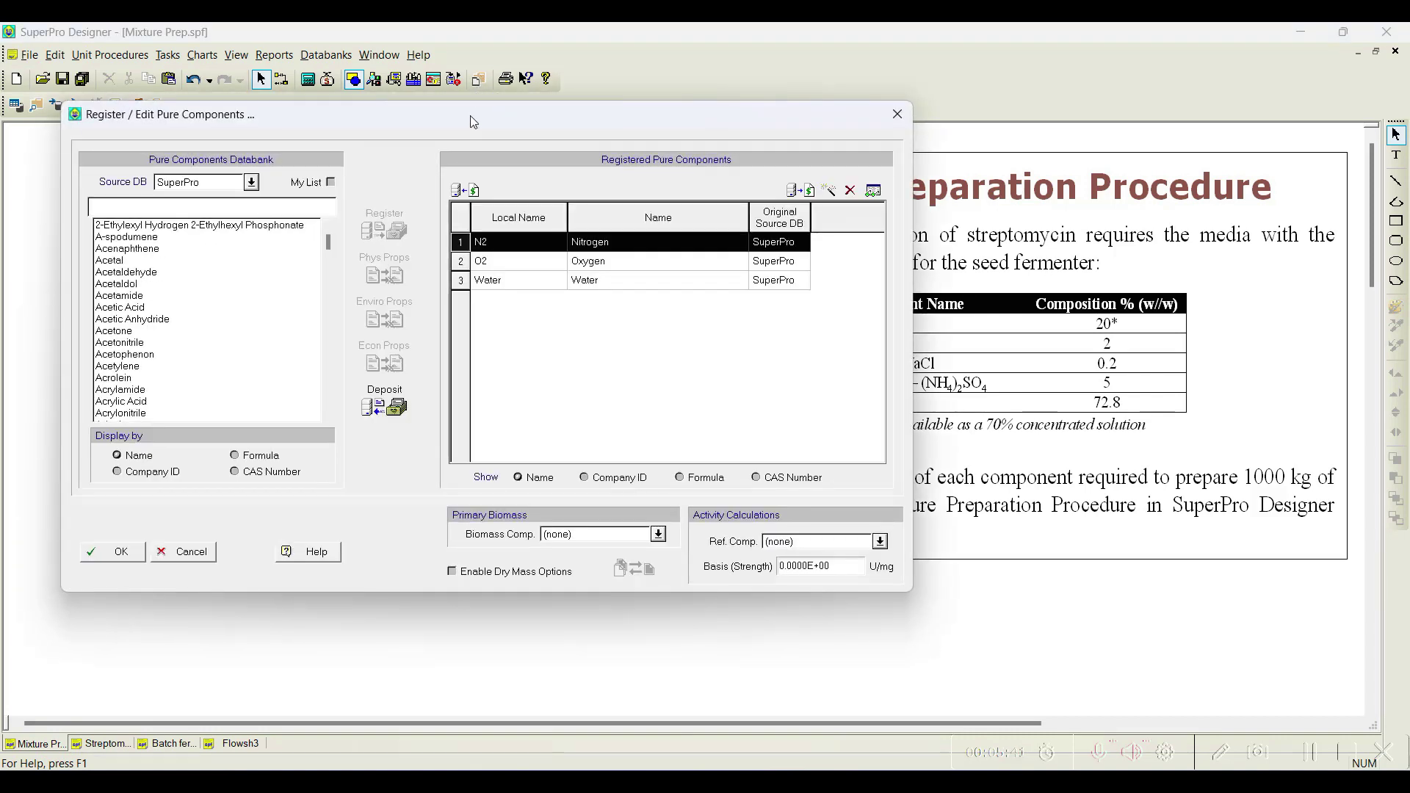
type("gluc")
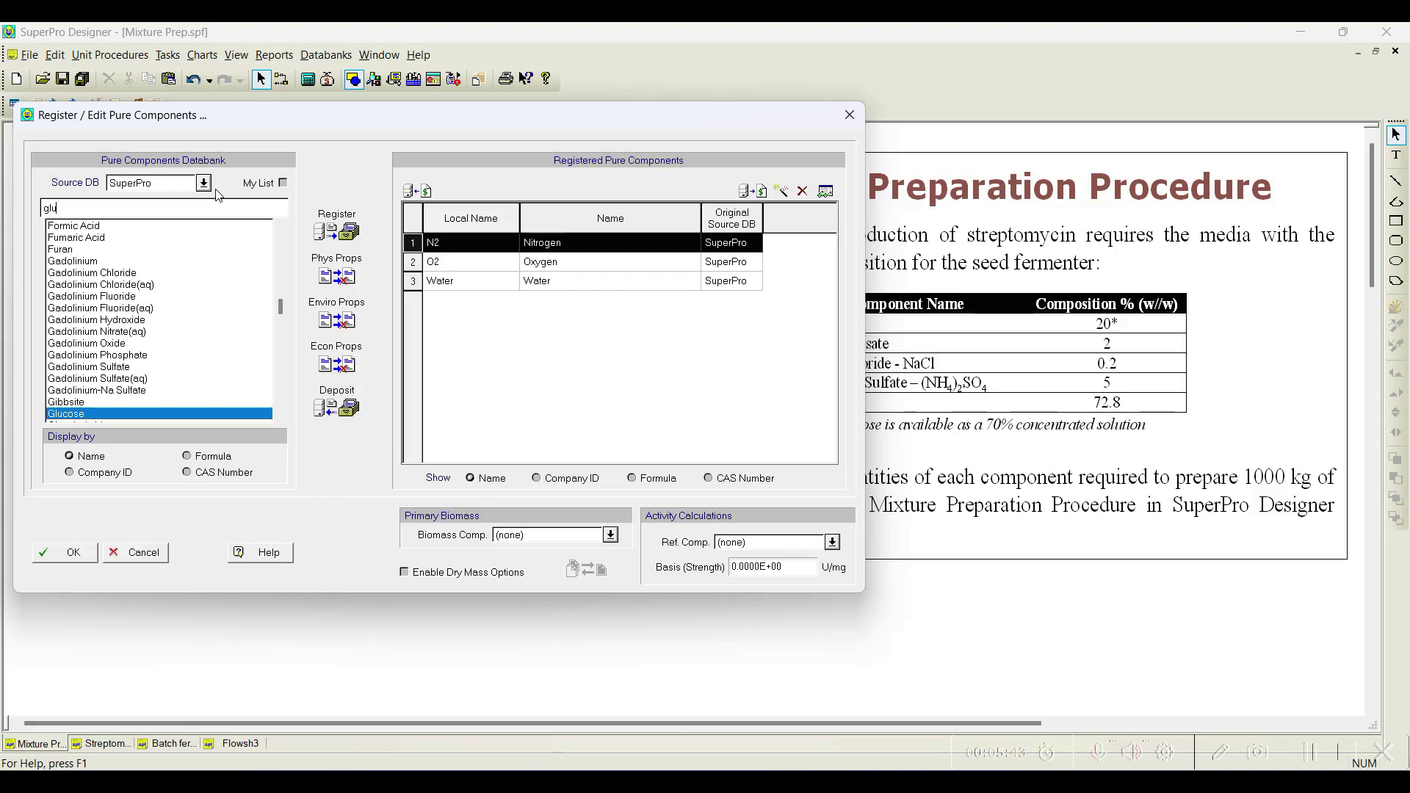
left_click(337, 231)
Step: Register Sodium Chloride and Ammonium Sulfate from the databank as well
double_click(103, 209)
type("sodium chol")
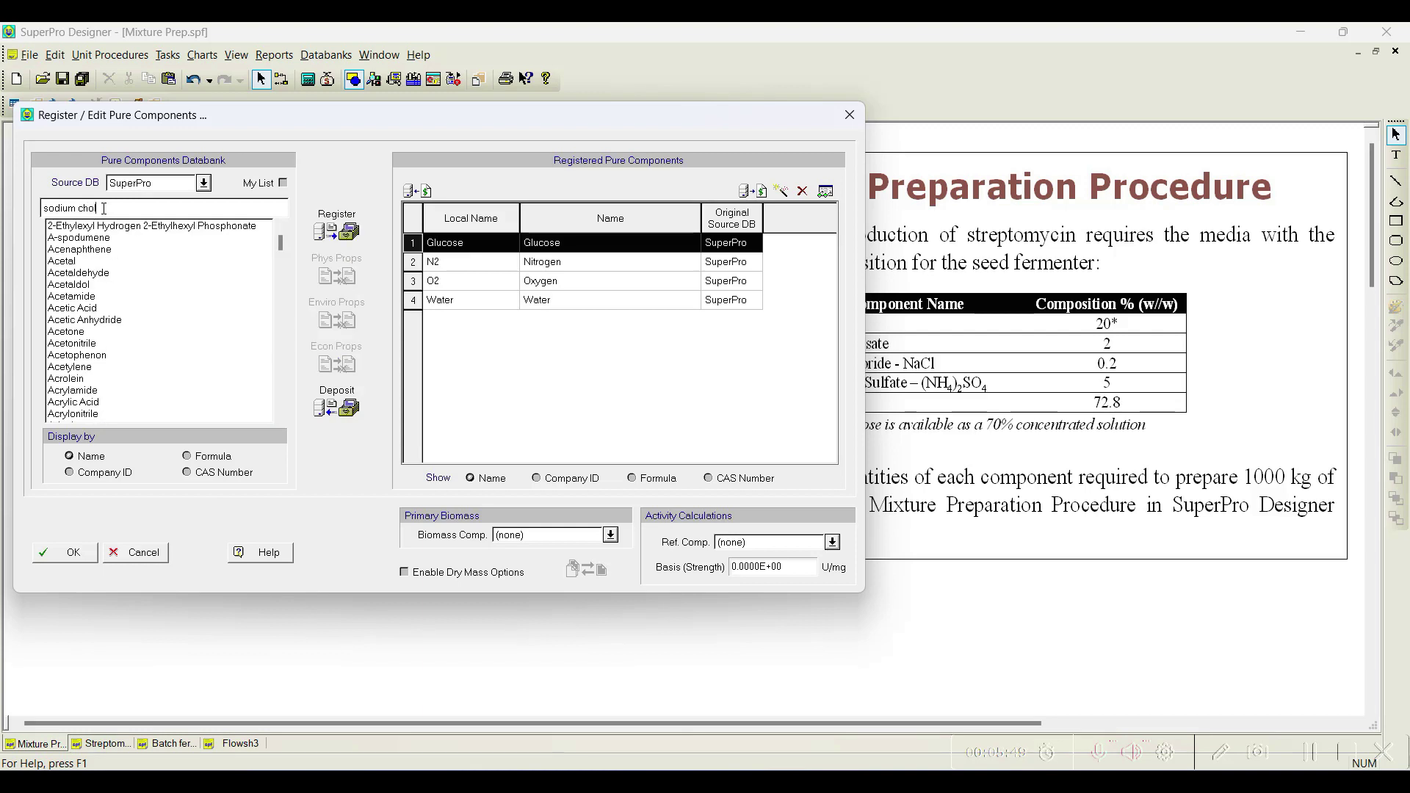
key("BackSpace")
key("BackSpace")
type("loride")
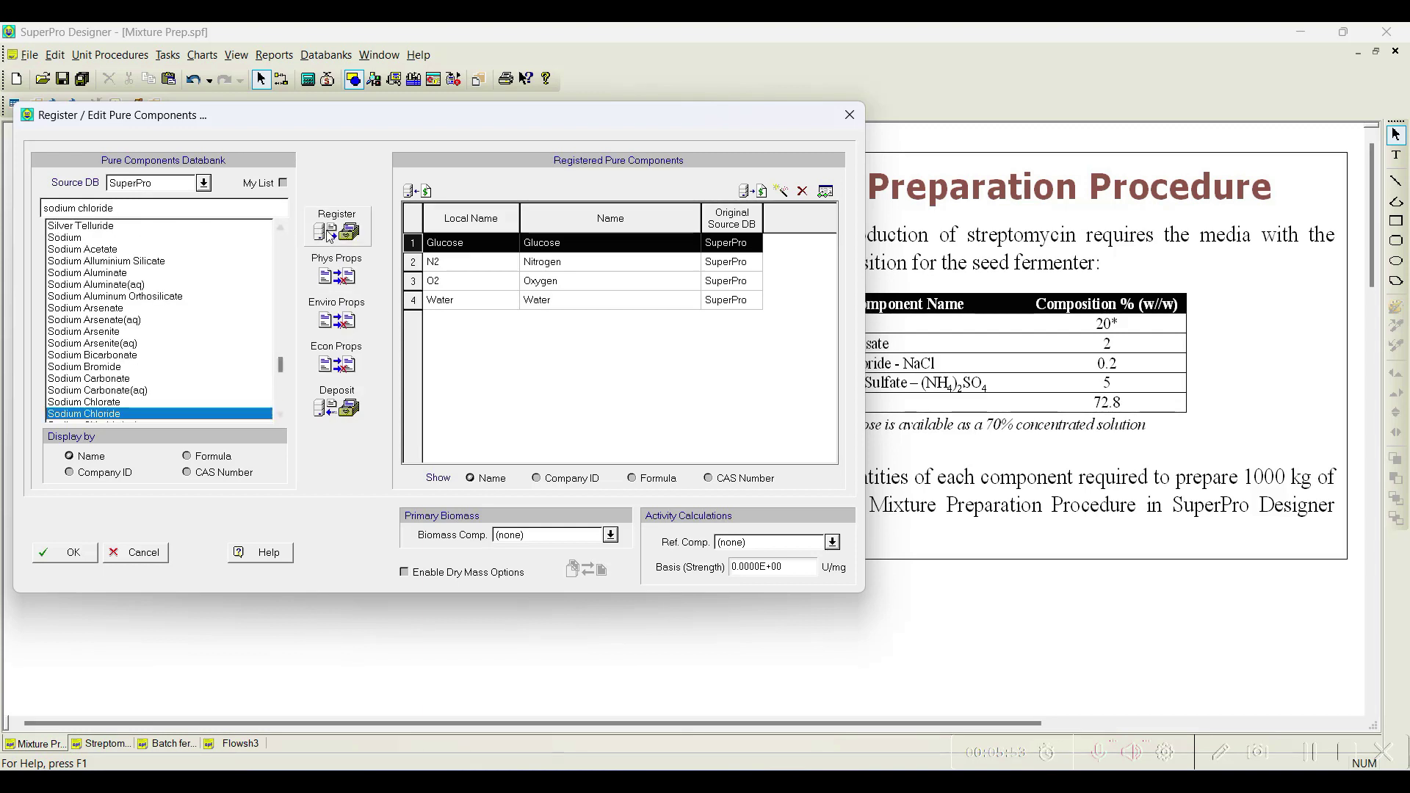
left_click(326, 233)
left_click(99, 210)
type("ammoniu")
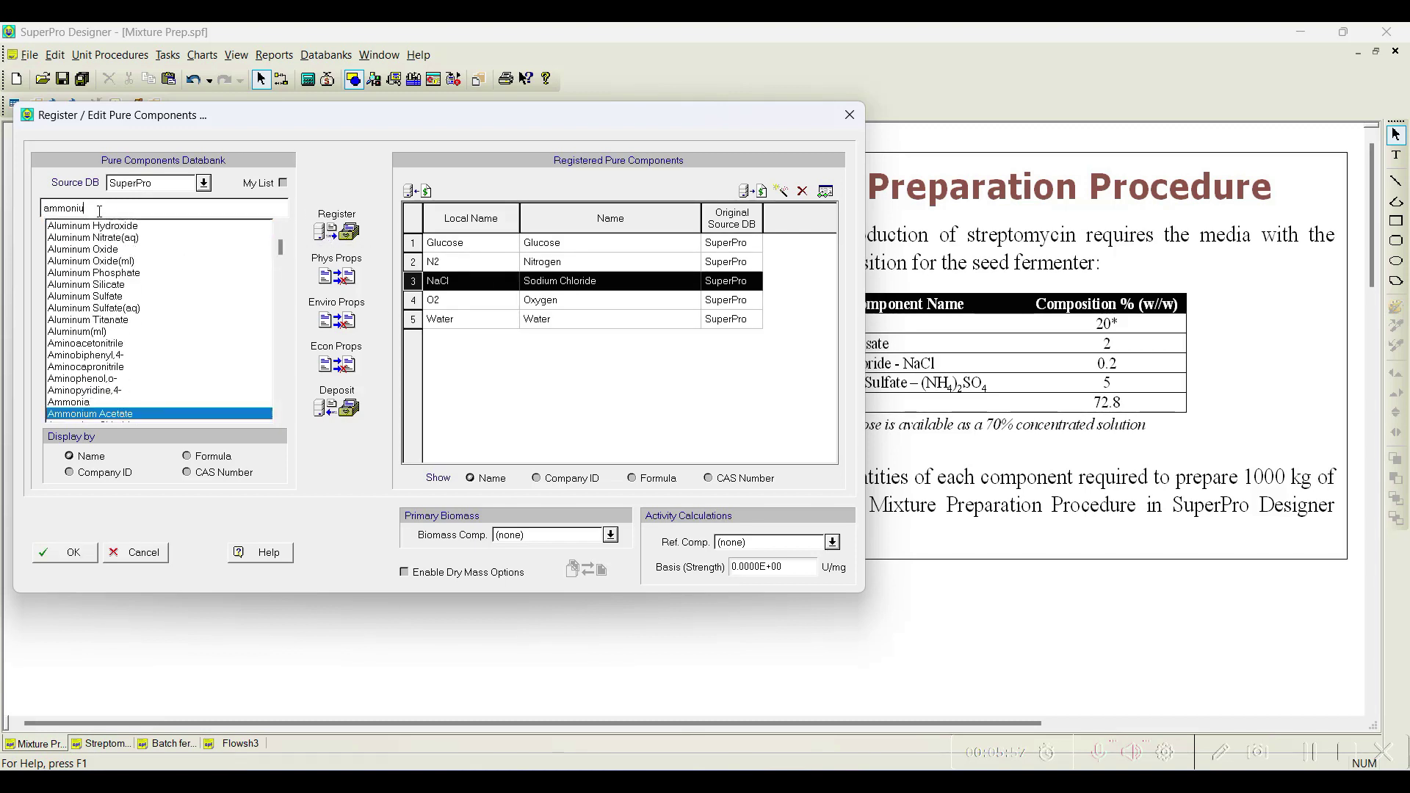
type("m sul")
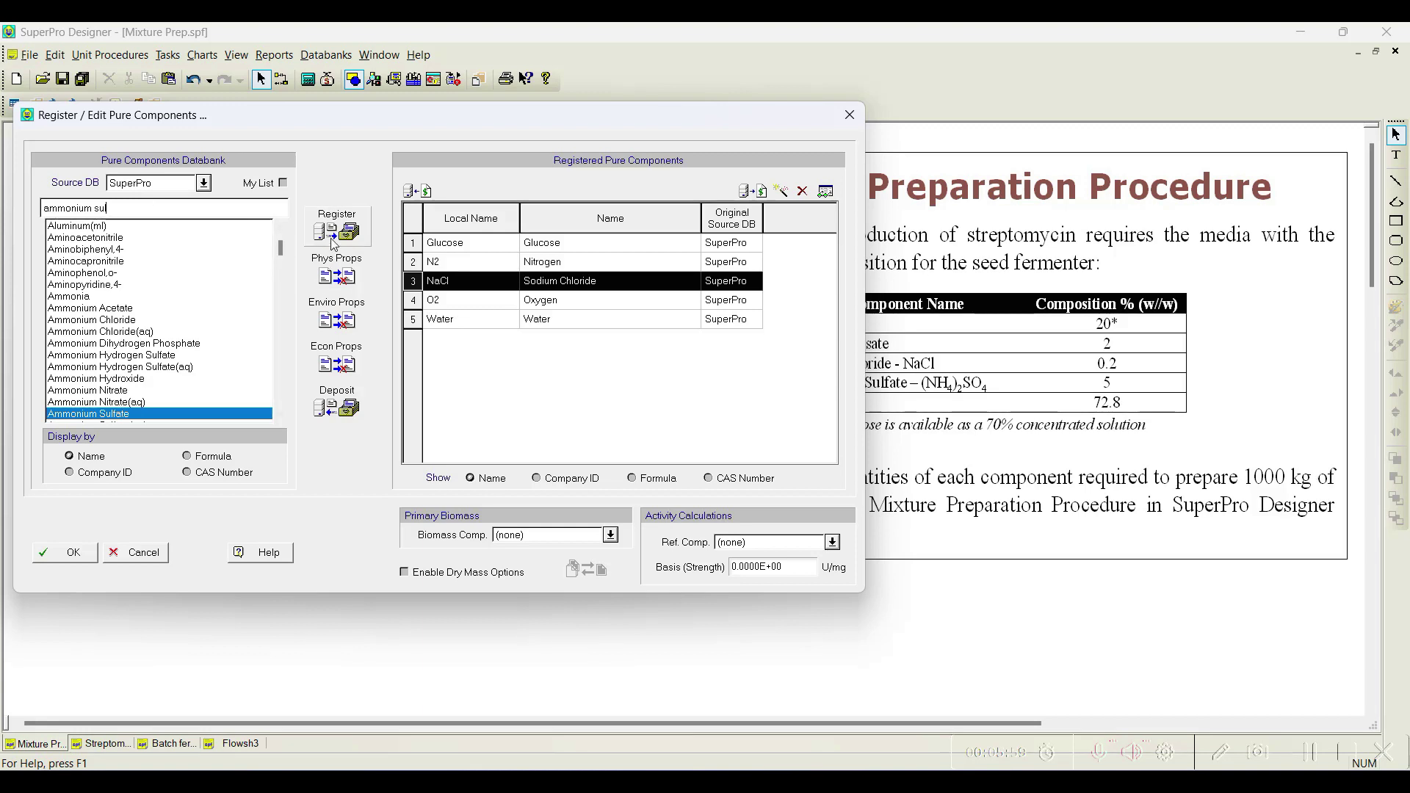
left_click(332, 242)
left_click_drag(497, 121, 332, 110)
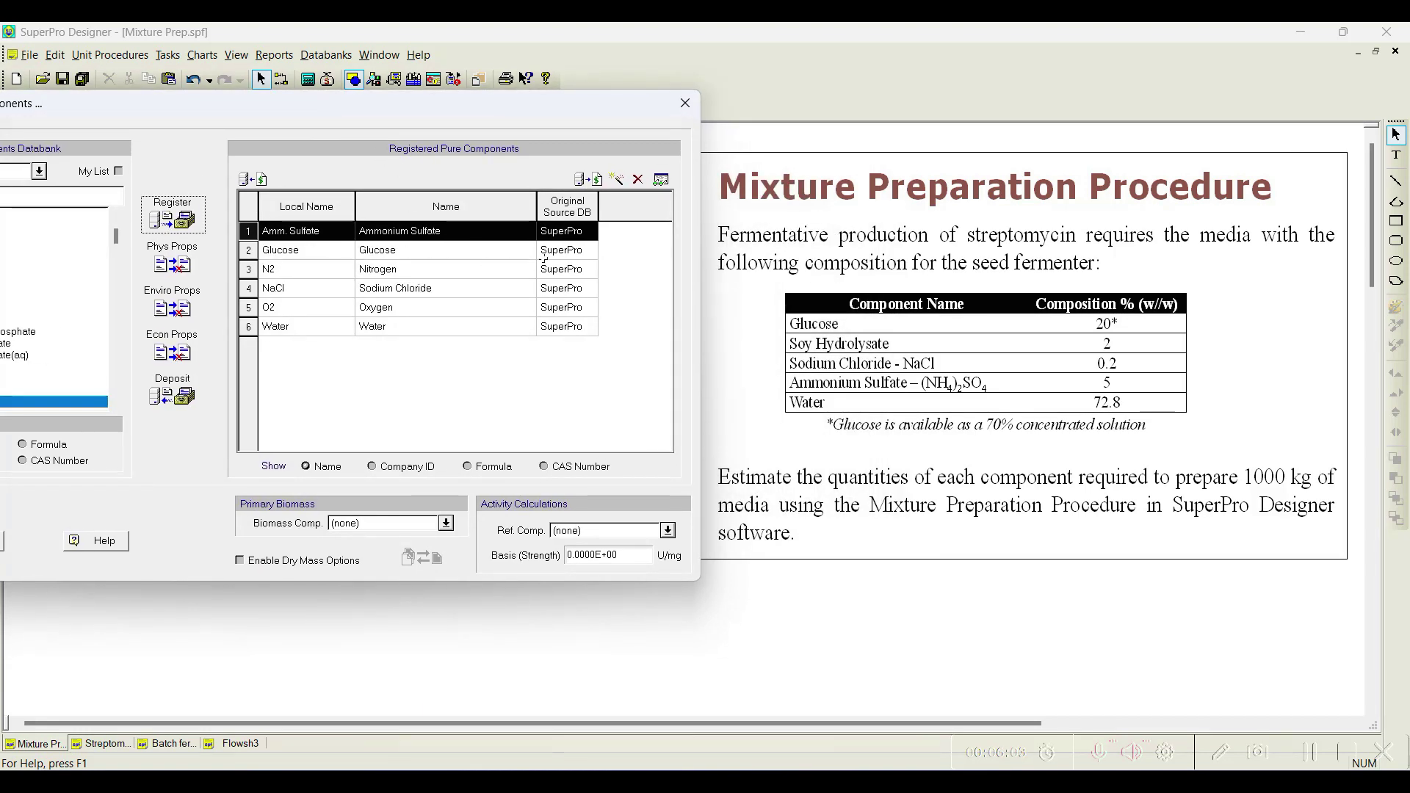
Step: Create a new component 'Soy Hydrolysate' that takes its default properties from Proteins
left_click(624, 185)
type("Soy")
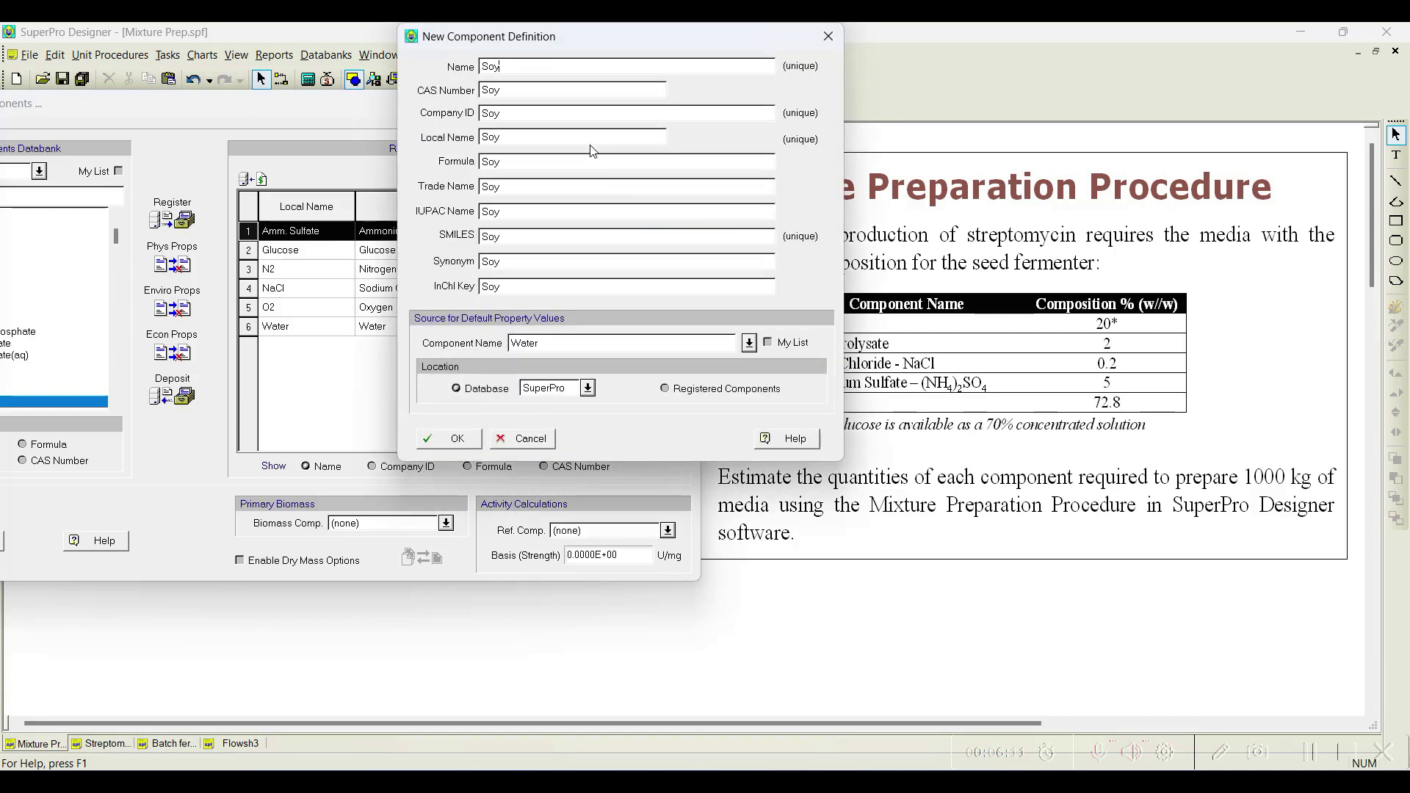
type(" Hydrolysate")
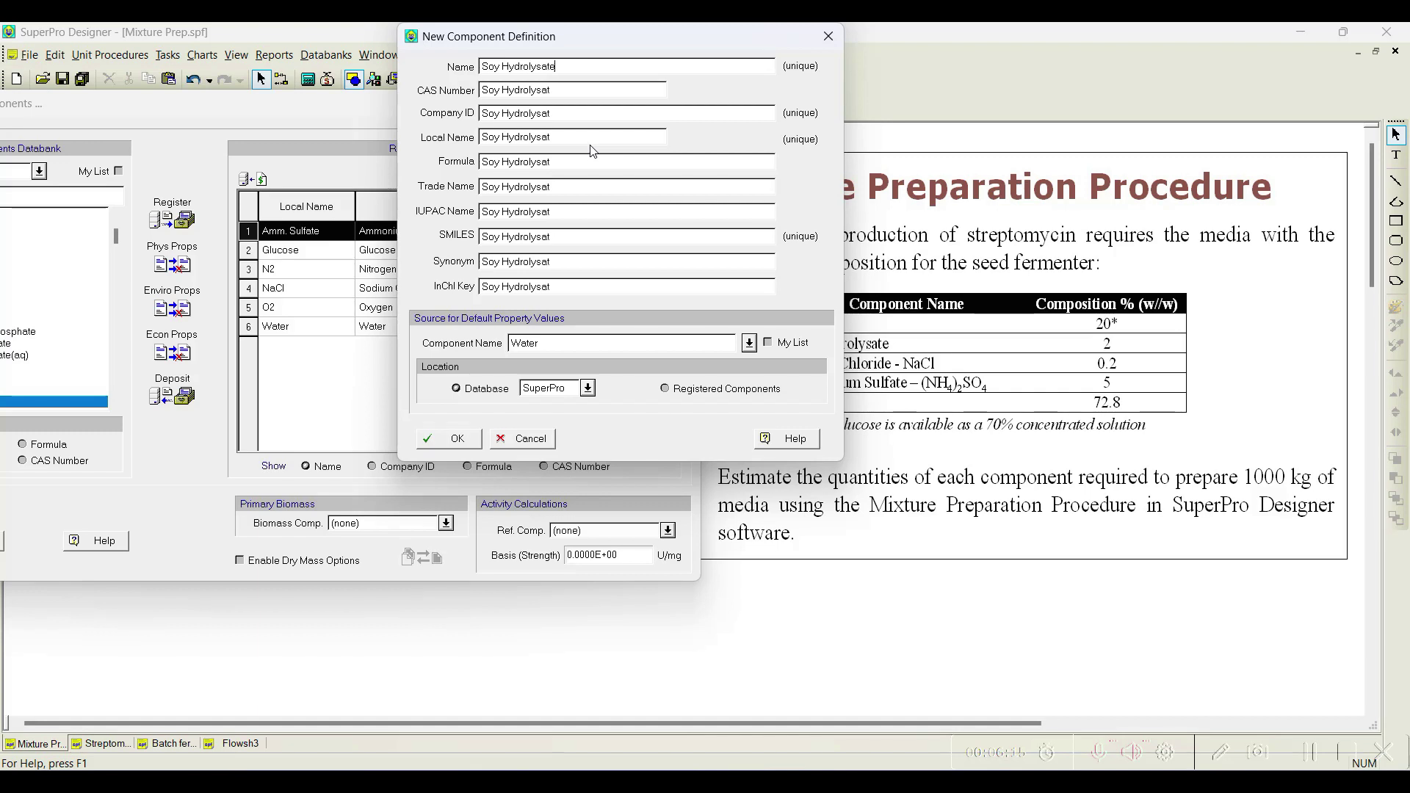
left_click(748, 344)
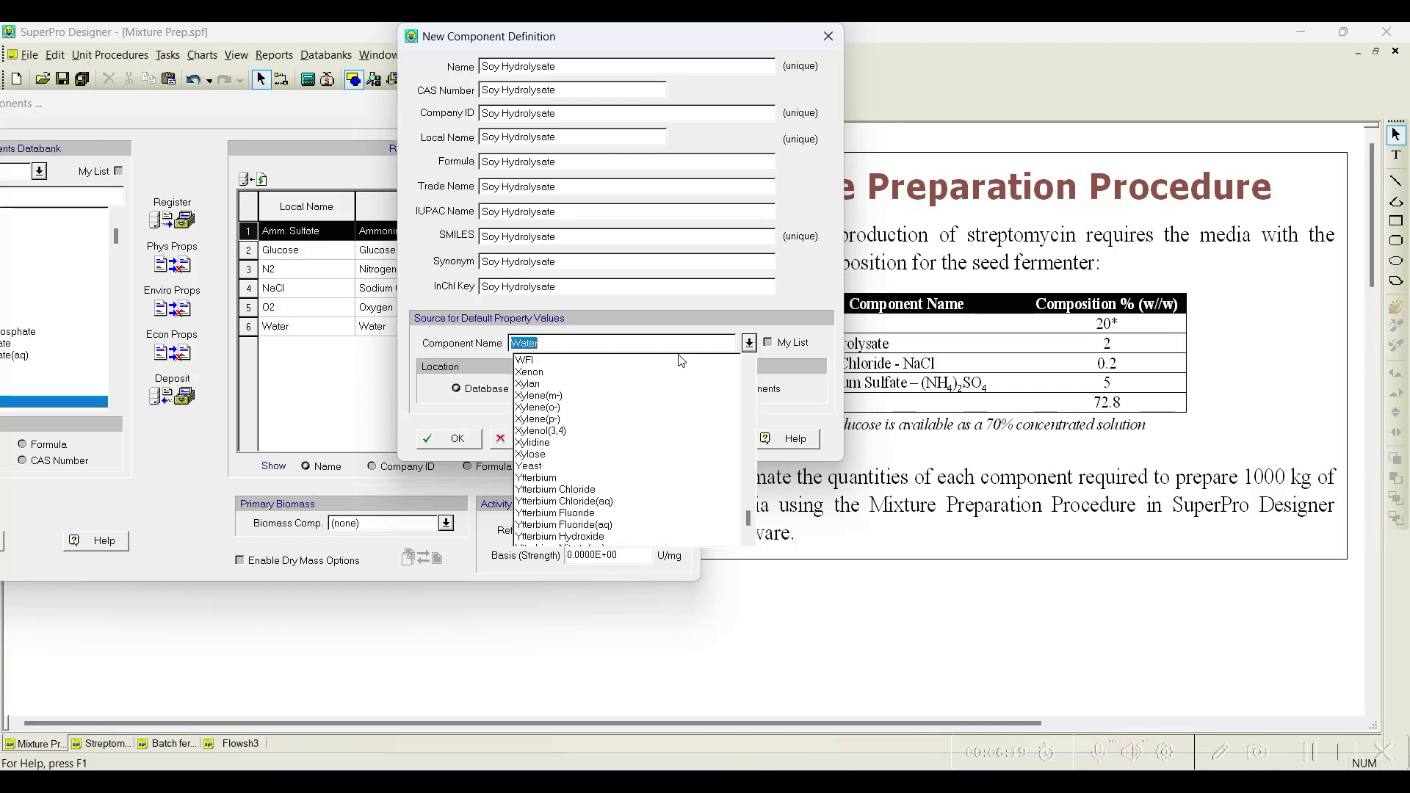
type("p")
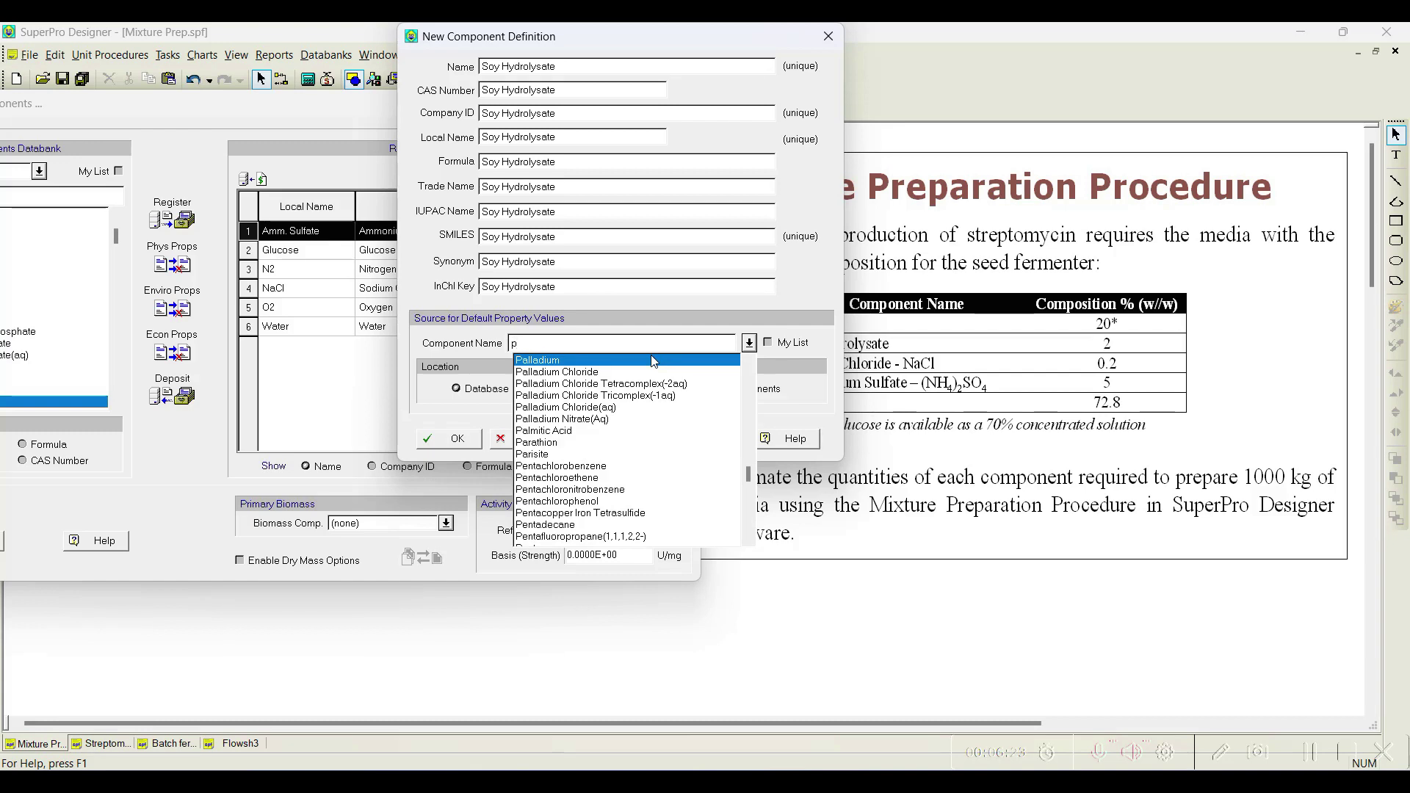
type("rote")
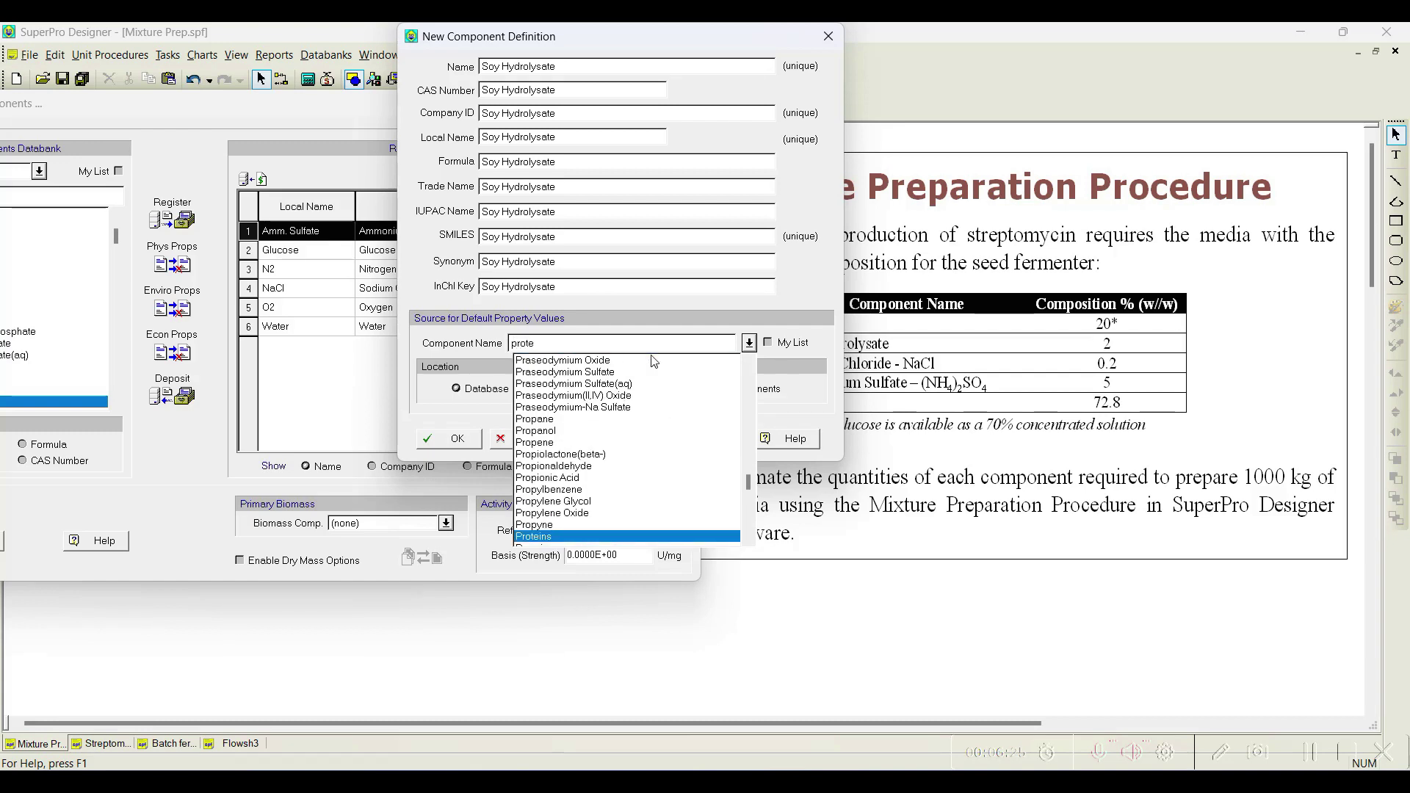
left_click(533, 536)
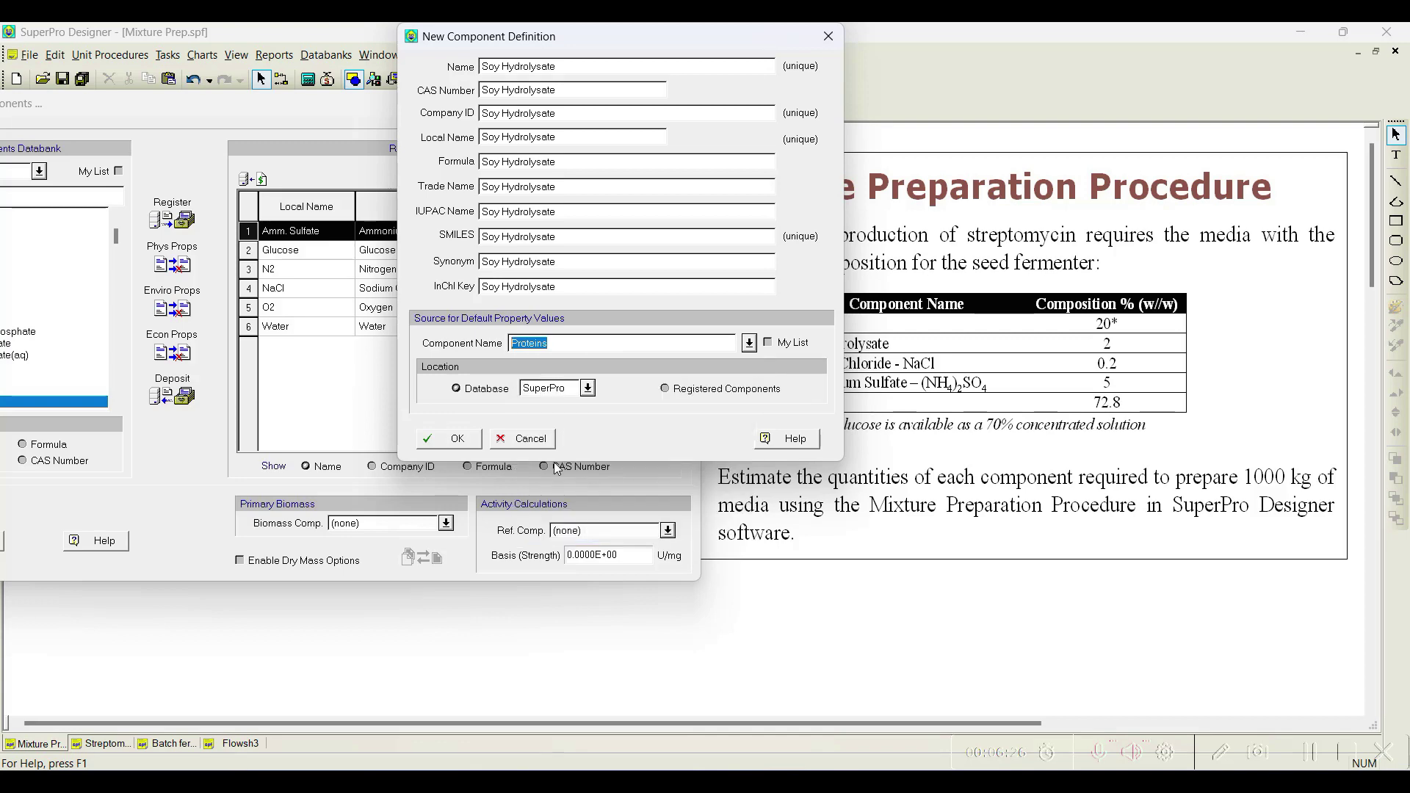
left_click(454, 441)
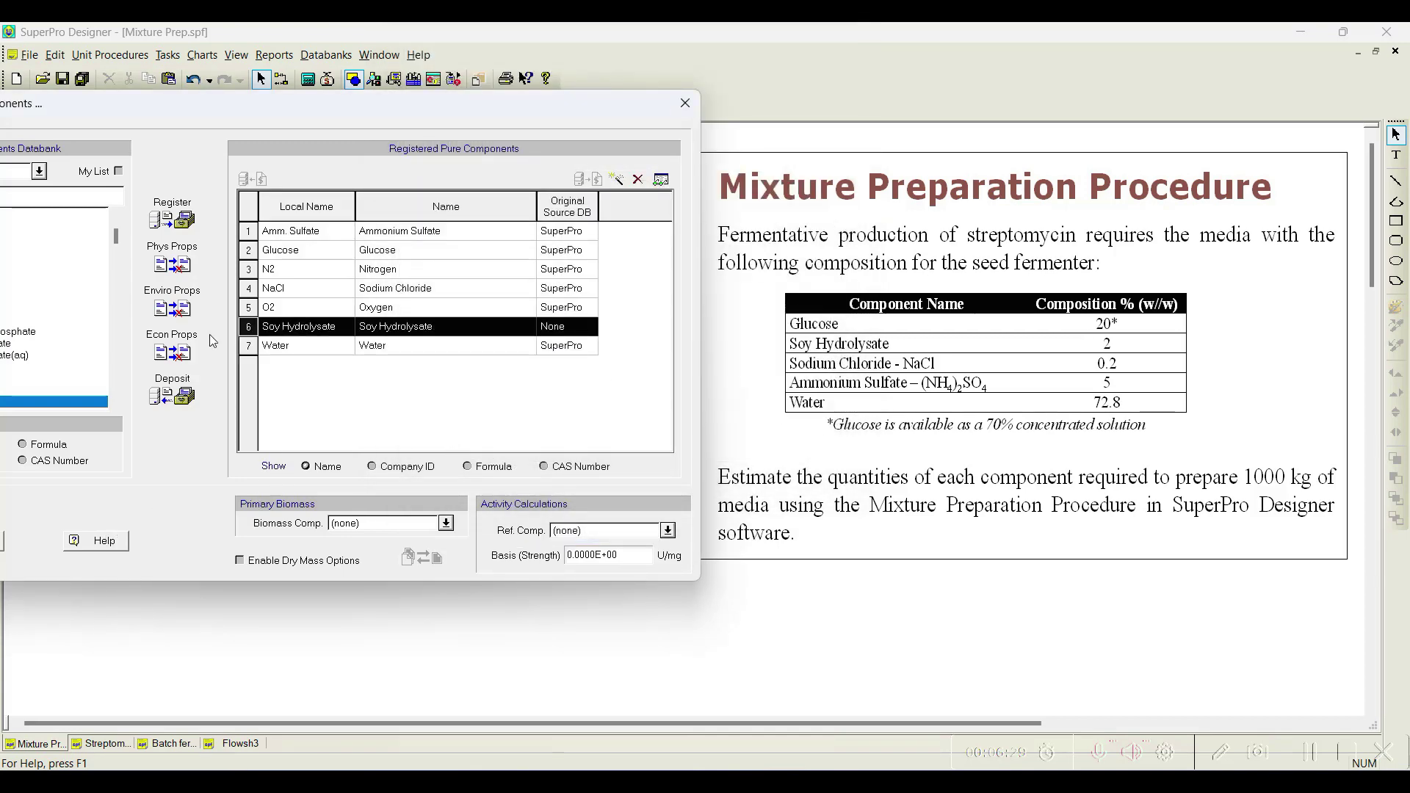
left_click_drag(294, 103, 628, 78)
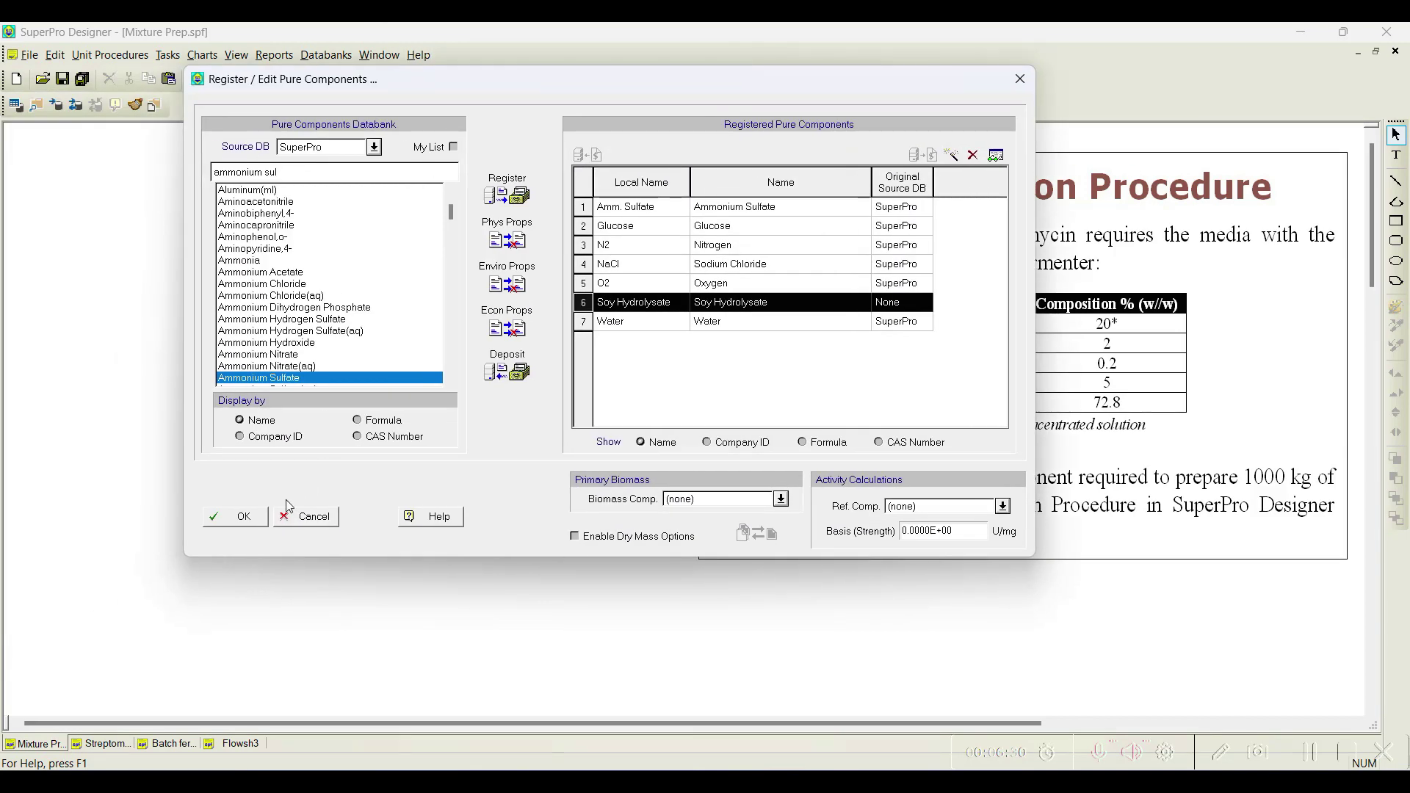
Step: Close component registration and place a bulk-flow Mixing procedure, P-1 / MX-101, on the canvas
left_click(244, 517)
left_click(126, 58)
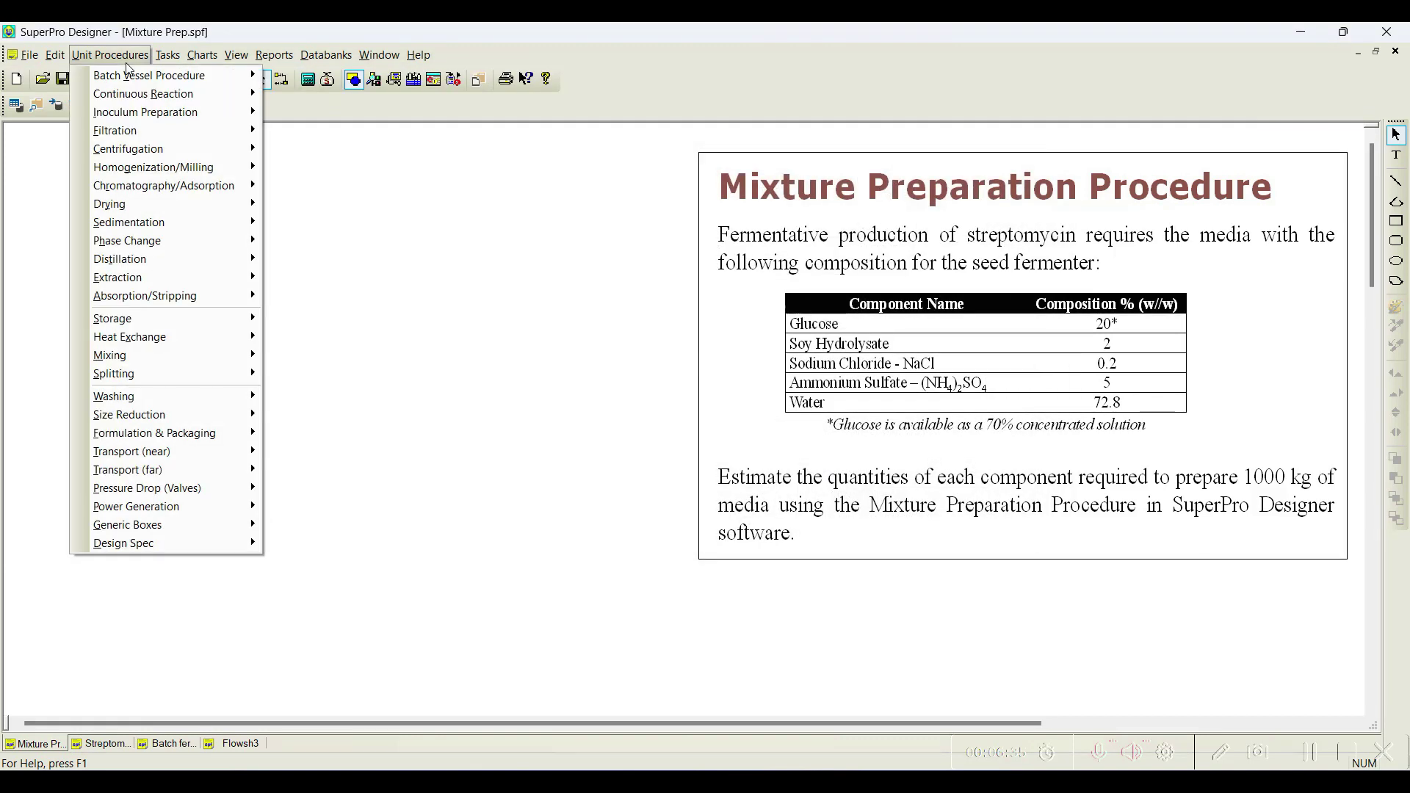
mouse_move(180, 350)
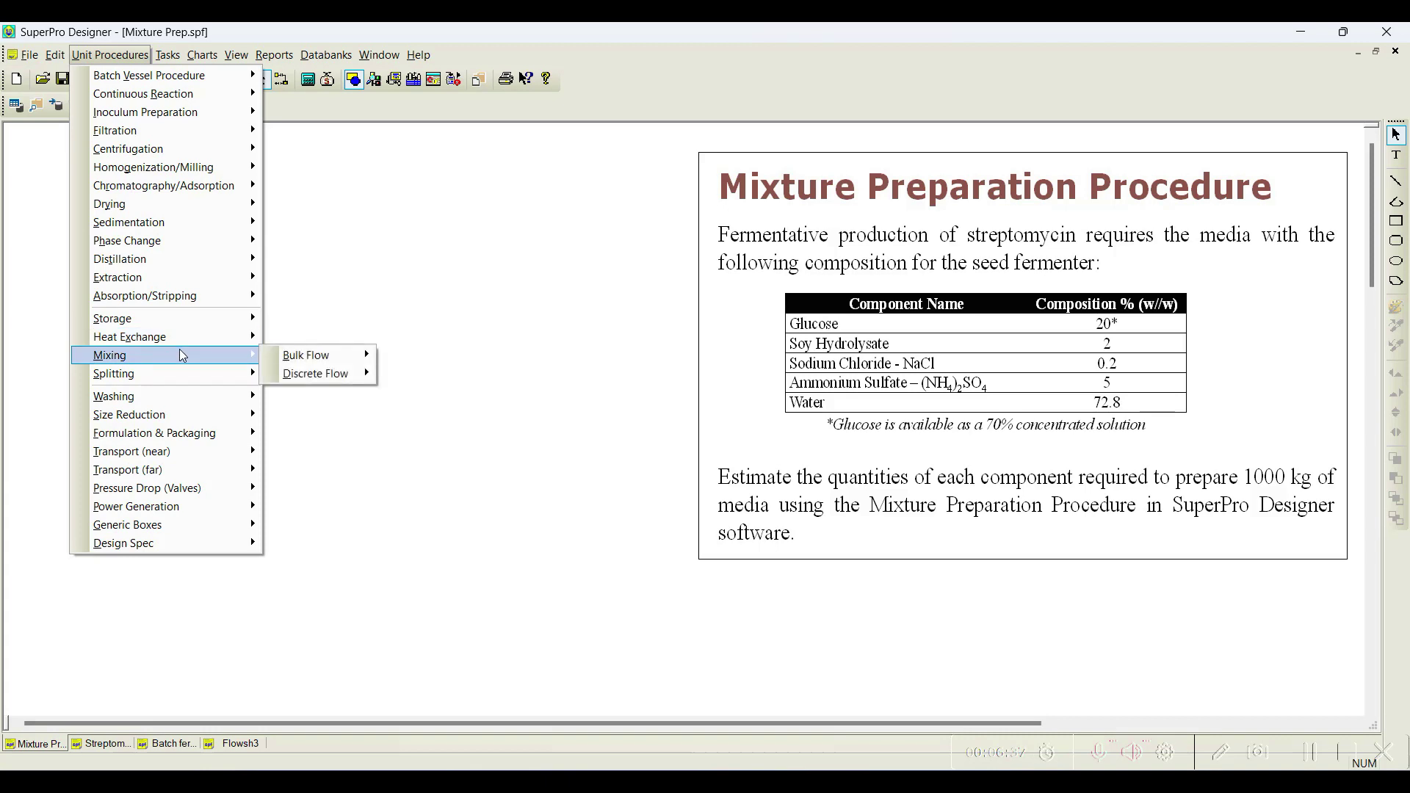
mouse_move(305, 356)
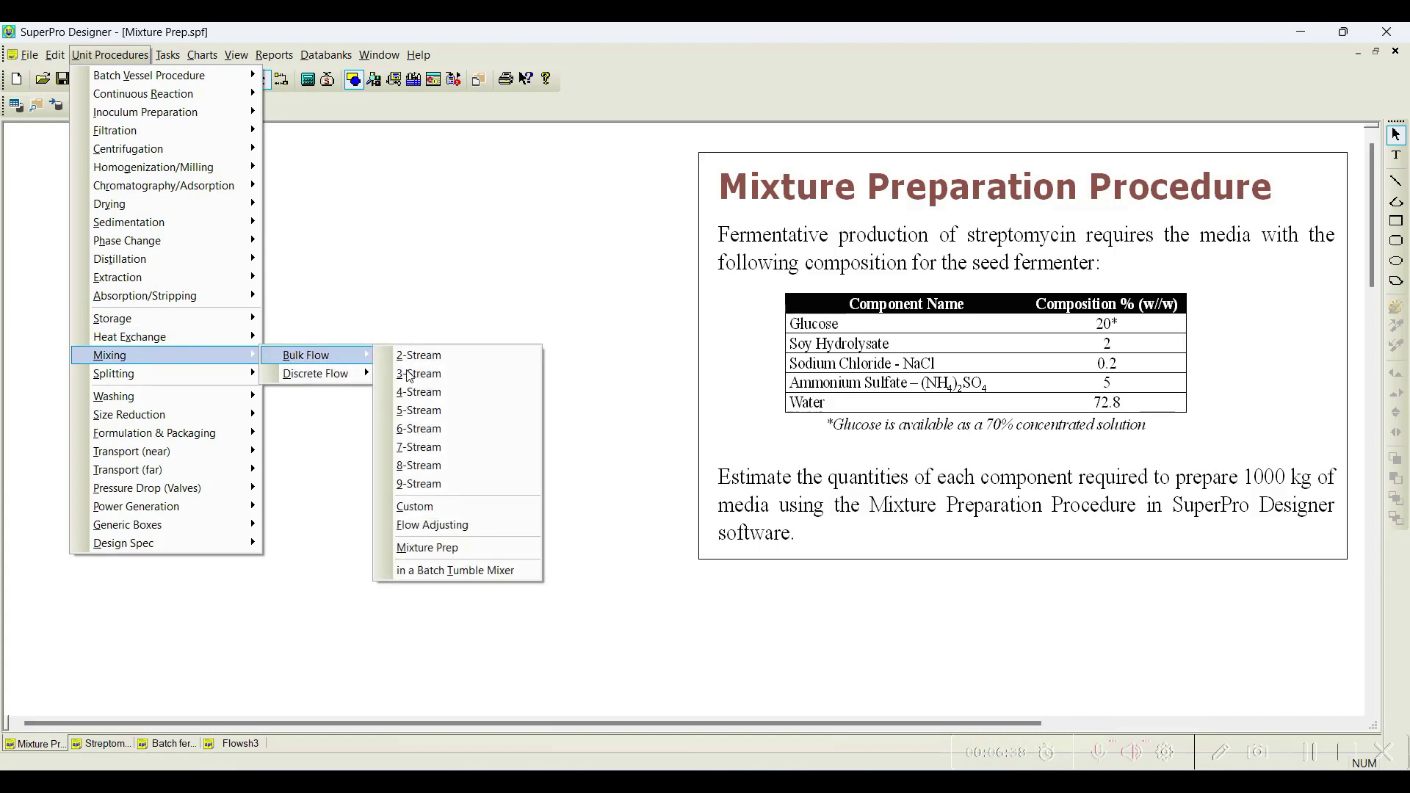
left_click(430, 547)
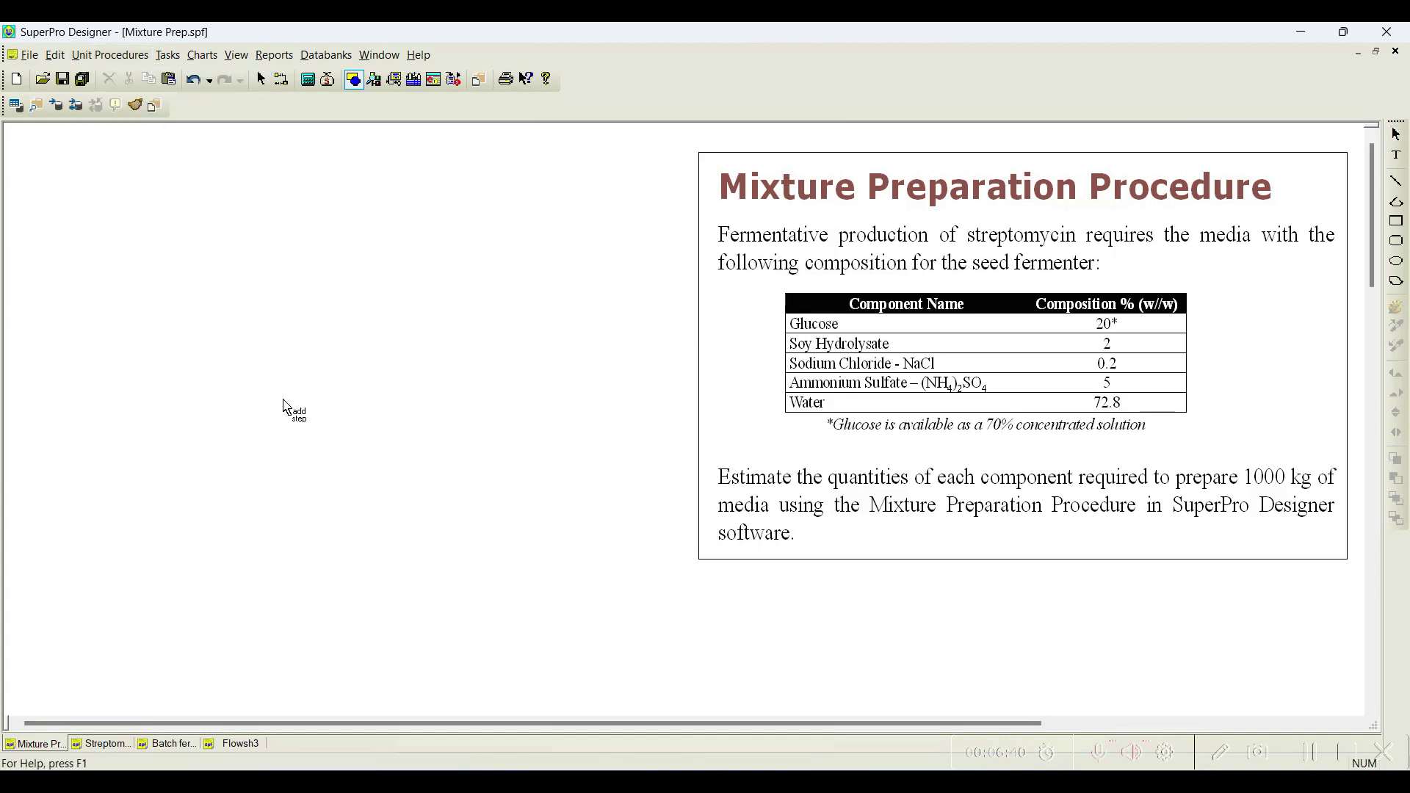
left_click(271, 355)
left_click(332, 363)
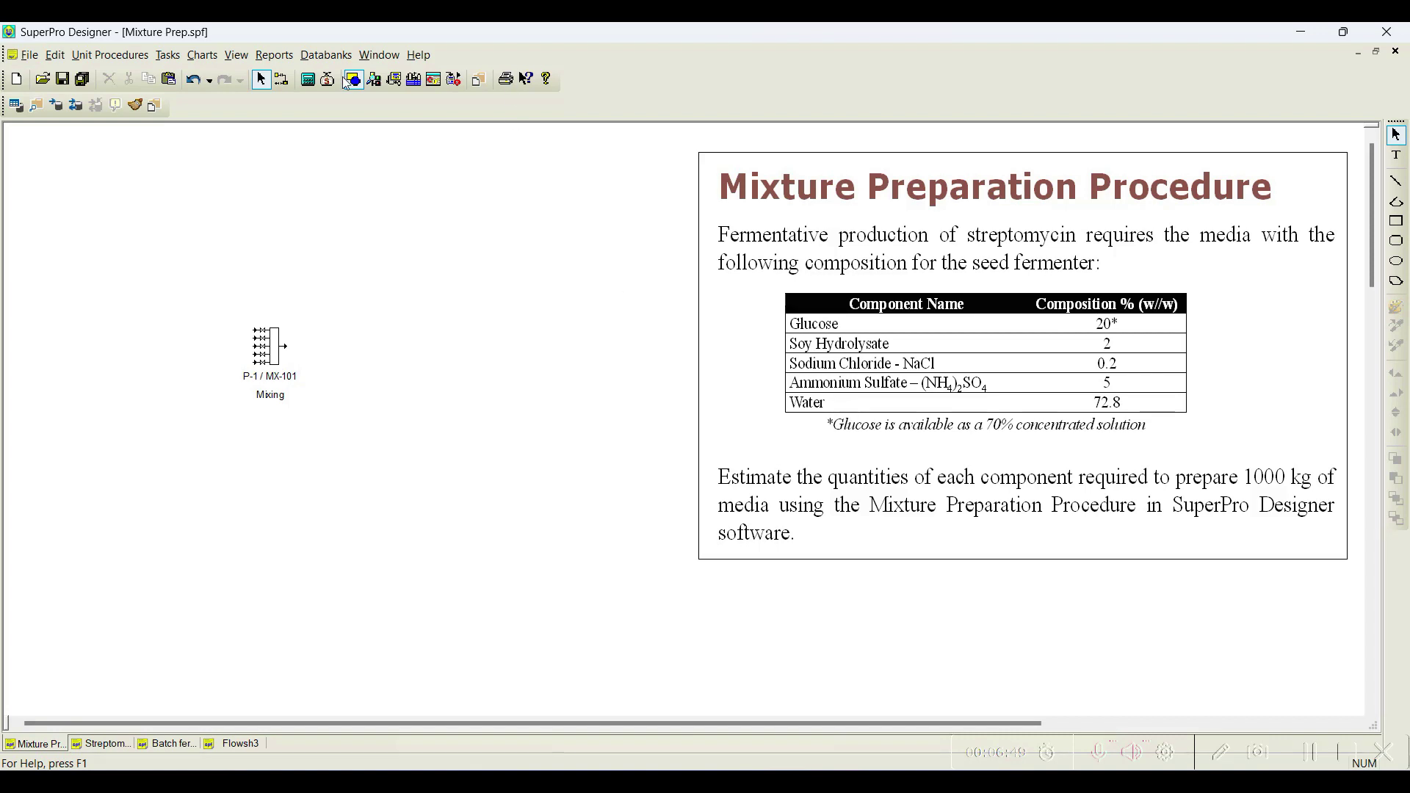
Step: Draw five feed streams, S-101 to S-105, into the mixer
left_click(281, 79)
left_click(196, 238)
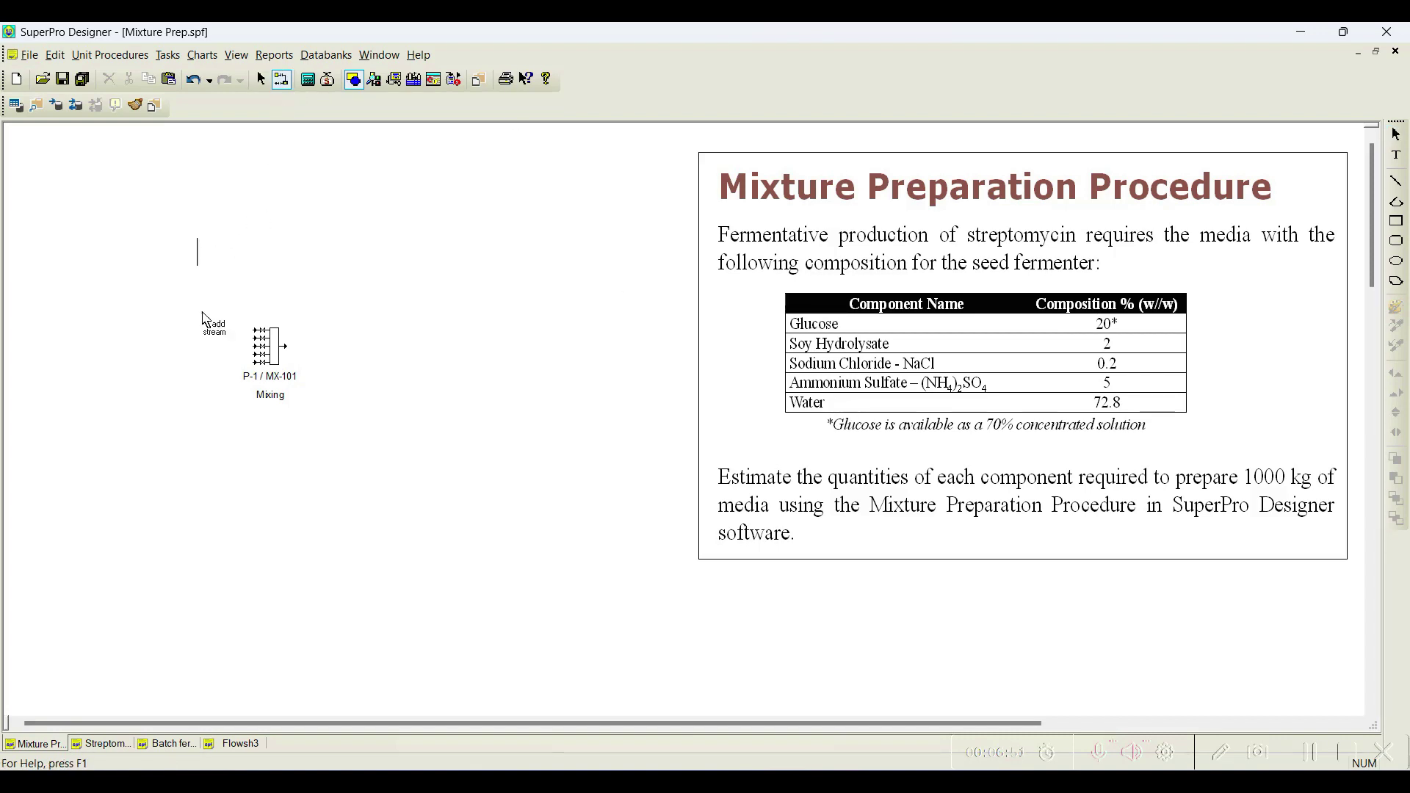
left_click(257, 330)
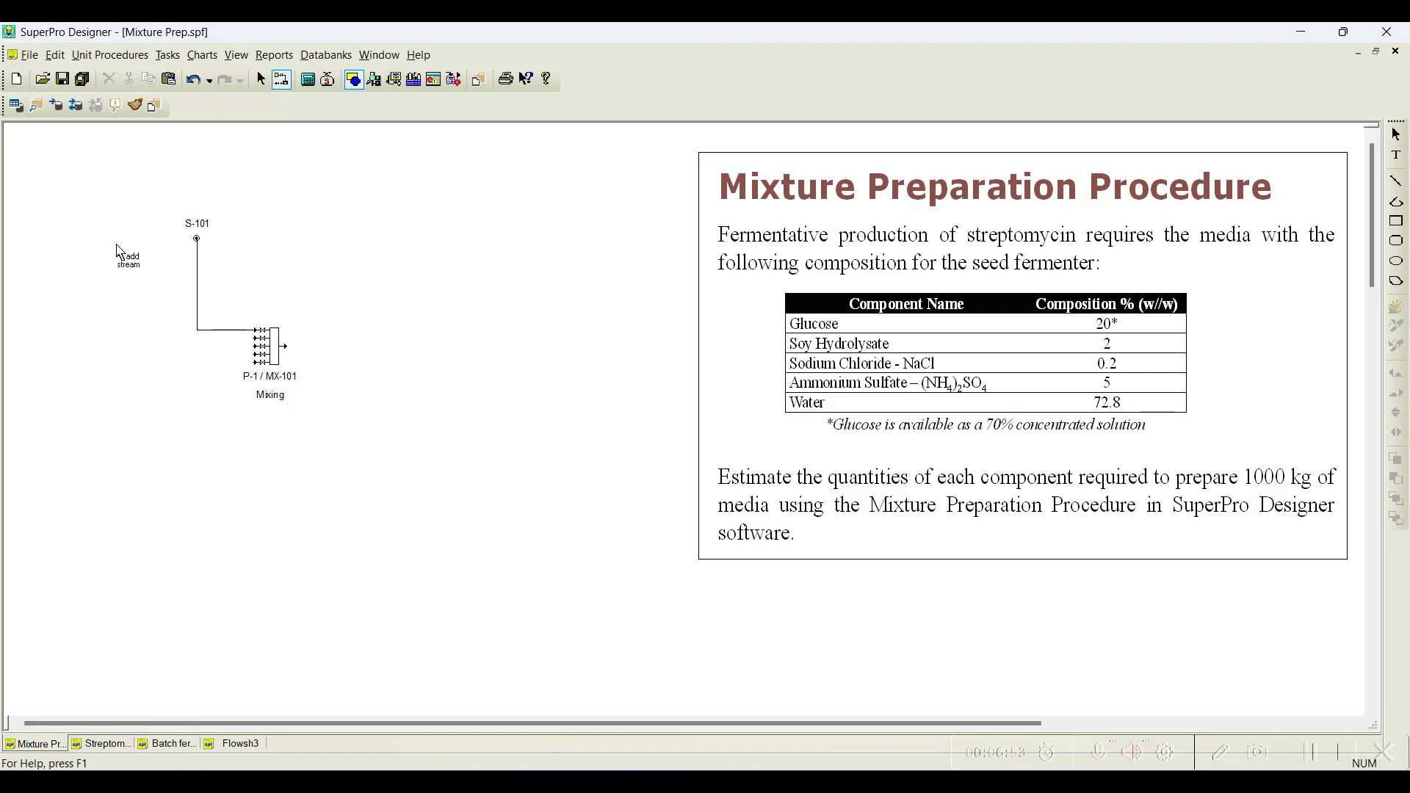
left_click(259, 340)
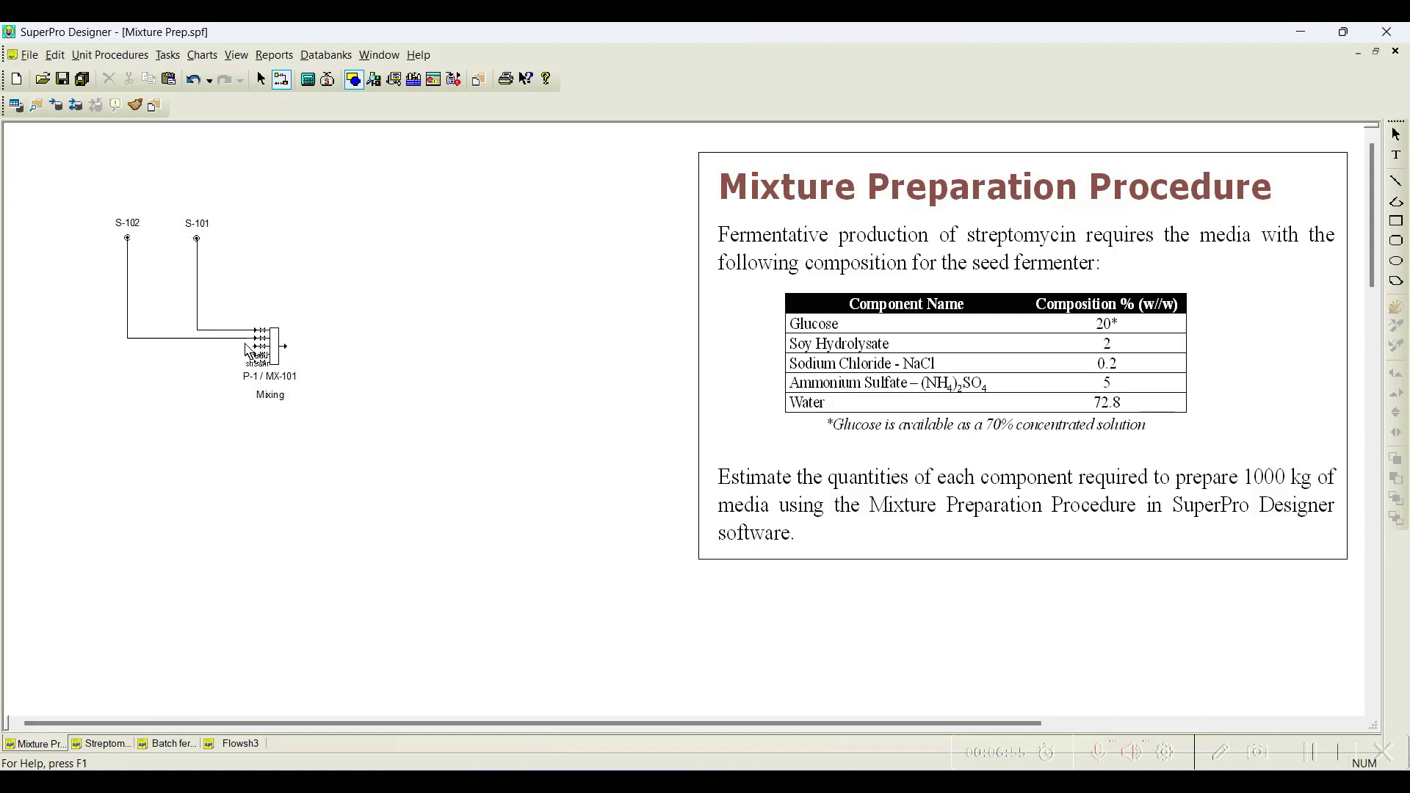
left_click(52, 349)
left_click(259, 346)
left_click(207, 456)
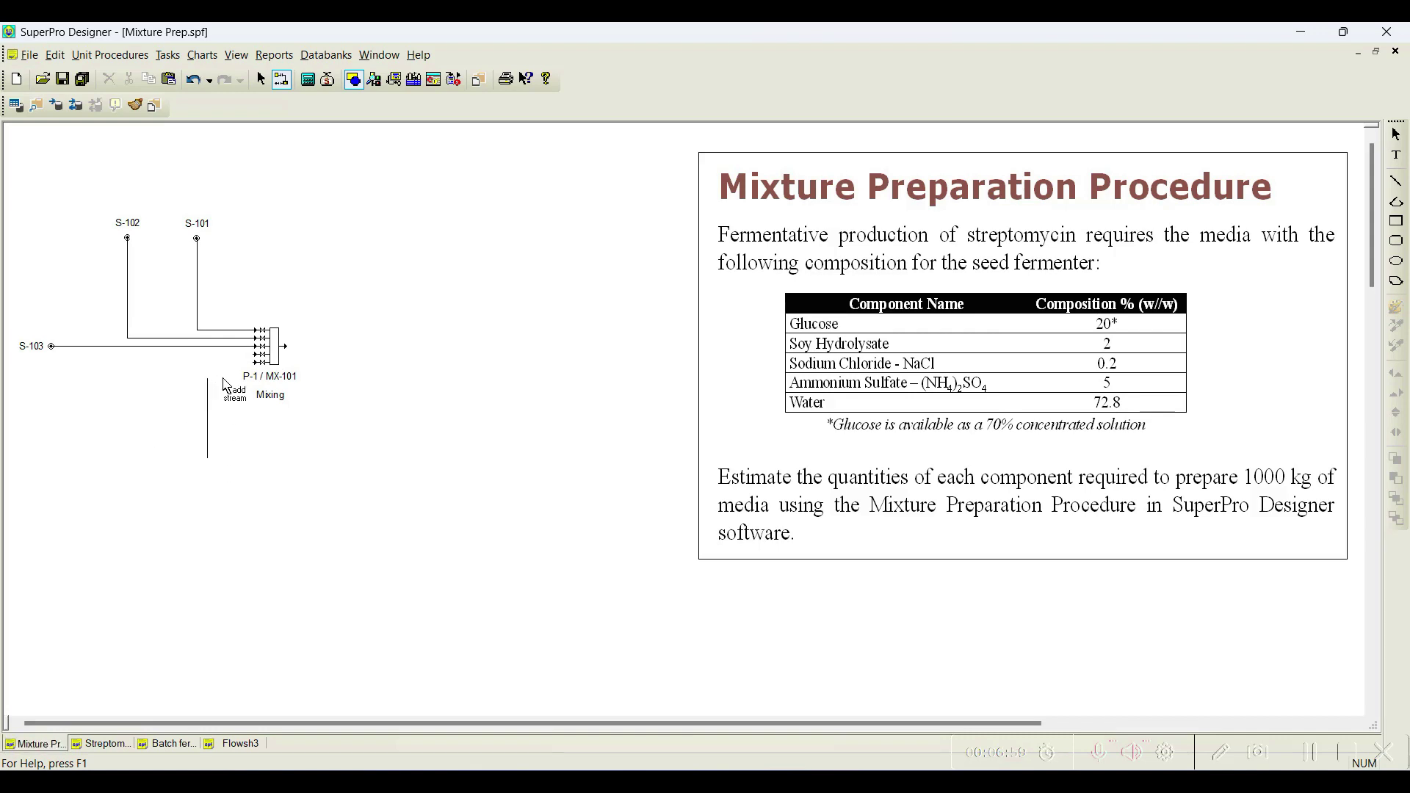
left_click(259, 362)
left_click(144, 507)
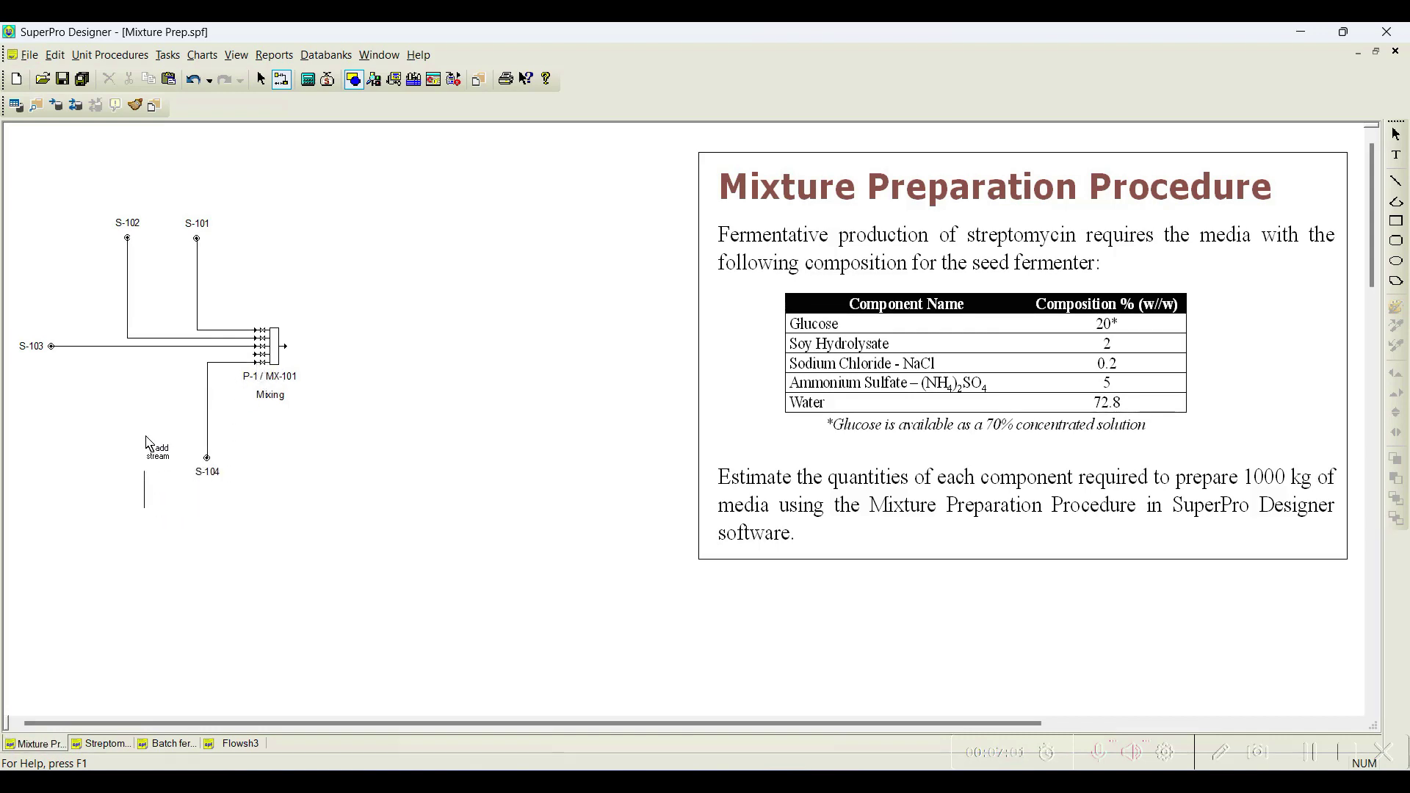
left_click(258, 356)
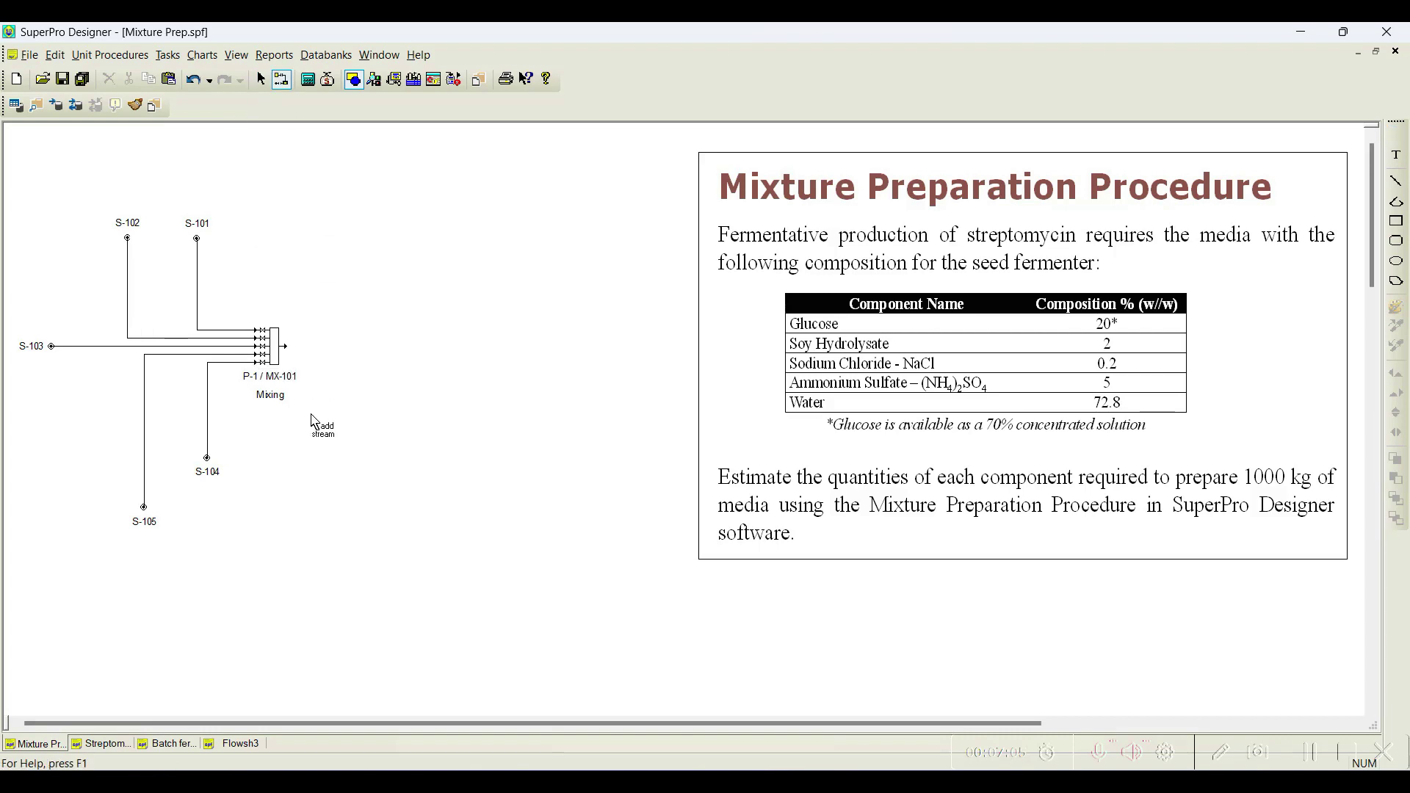
Step: Add outlet stream S-106, shift the mixer right, and open S-101's label editor
left_click(286, 346)
double_click(373, 344)
left_click_drag(264, 350, 318, 354)
left_click(285, 331)
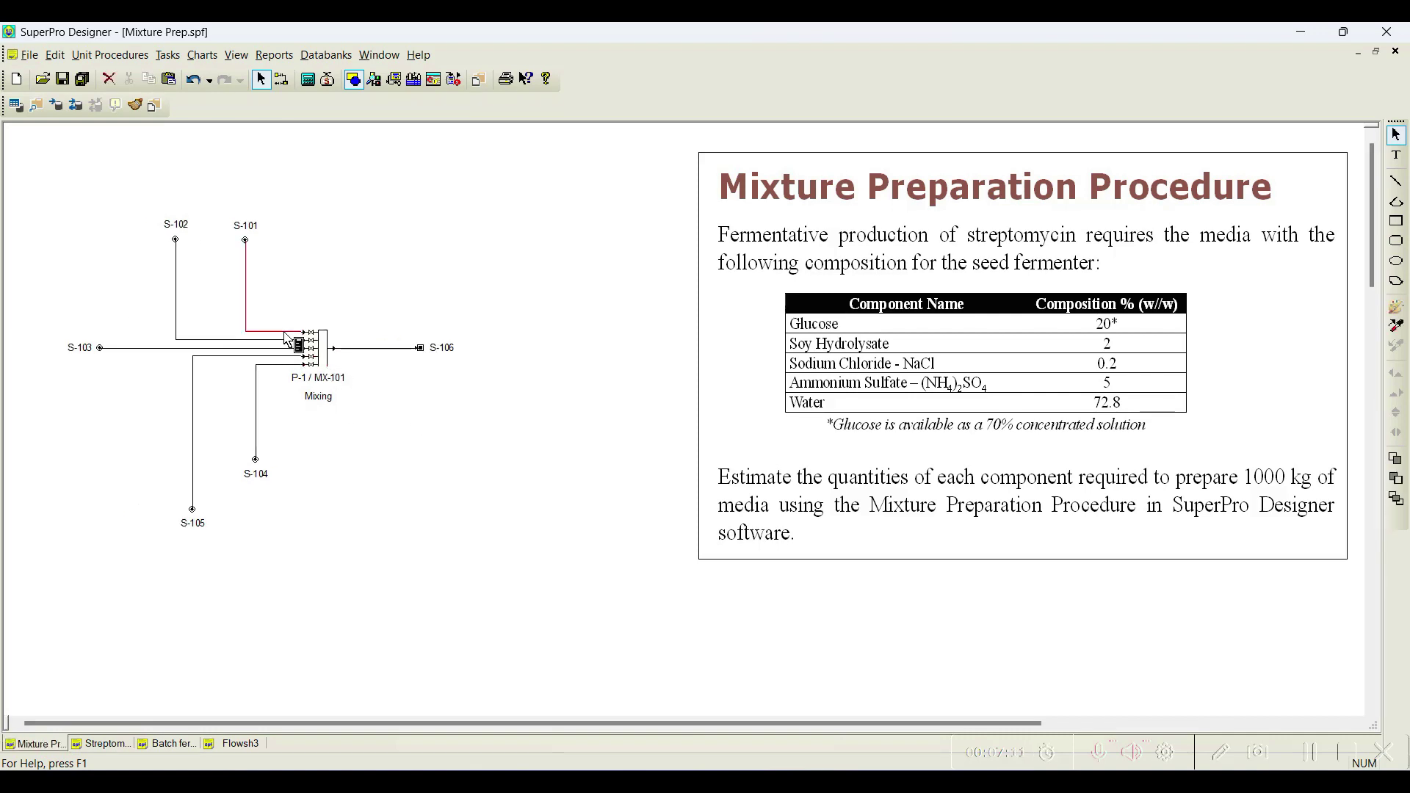
right_click(284, 340)
left_click(390, 418)
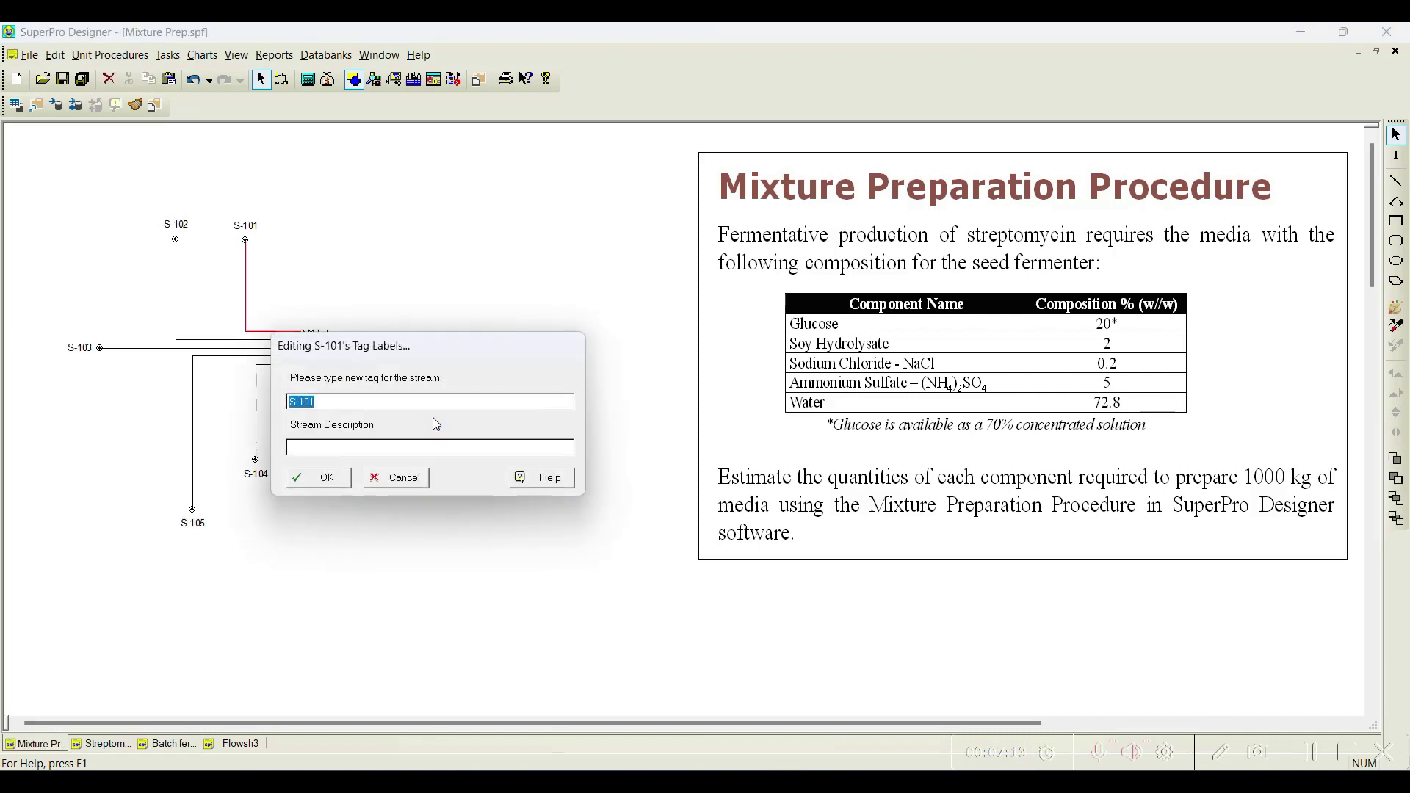
Step: Tag S-101 as Glucose and S-102 as Soy hydrolysate
type("Glucose")
left_click(339, 481)
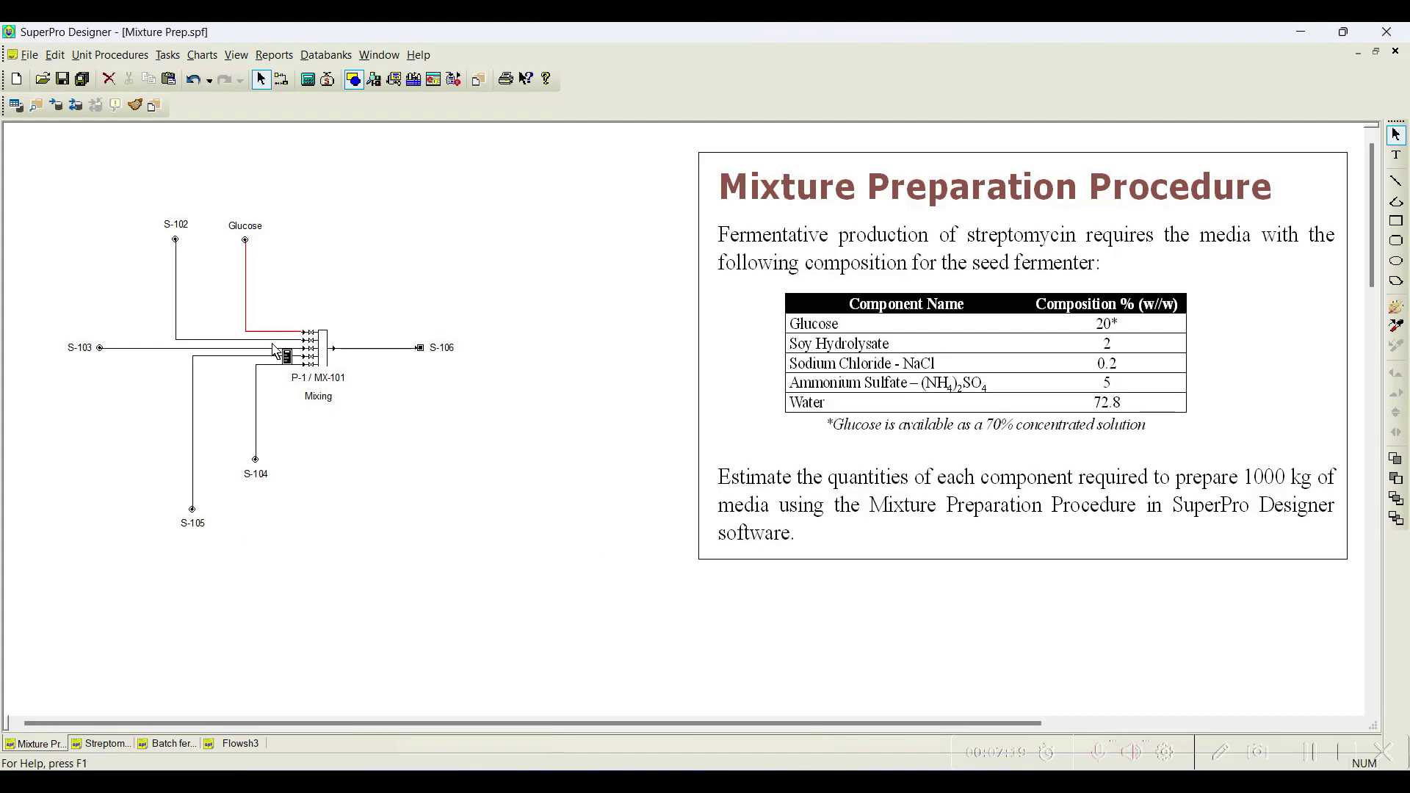
right_click(273, 343)
left_click(328, 432)
type("Soy hy")
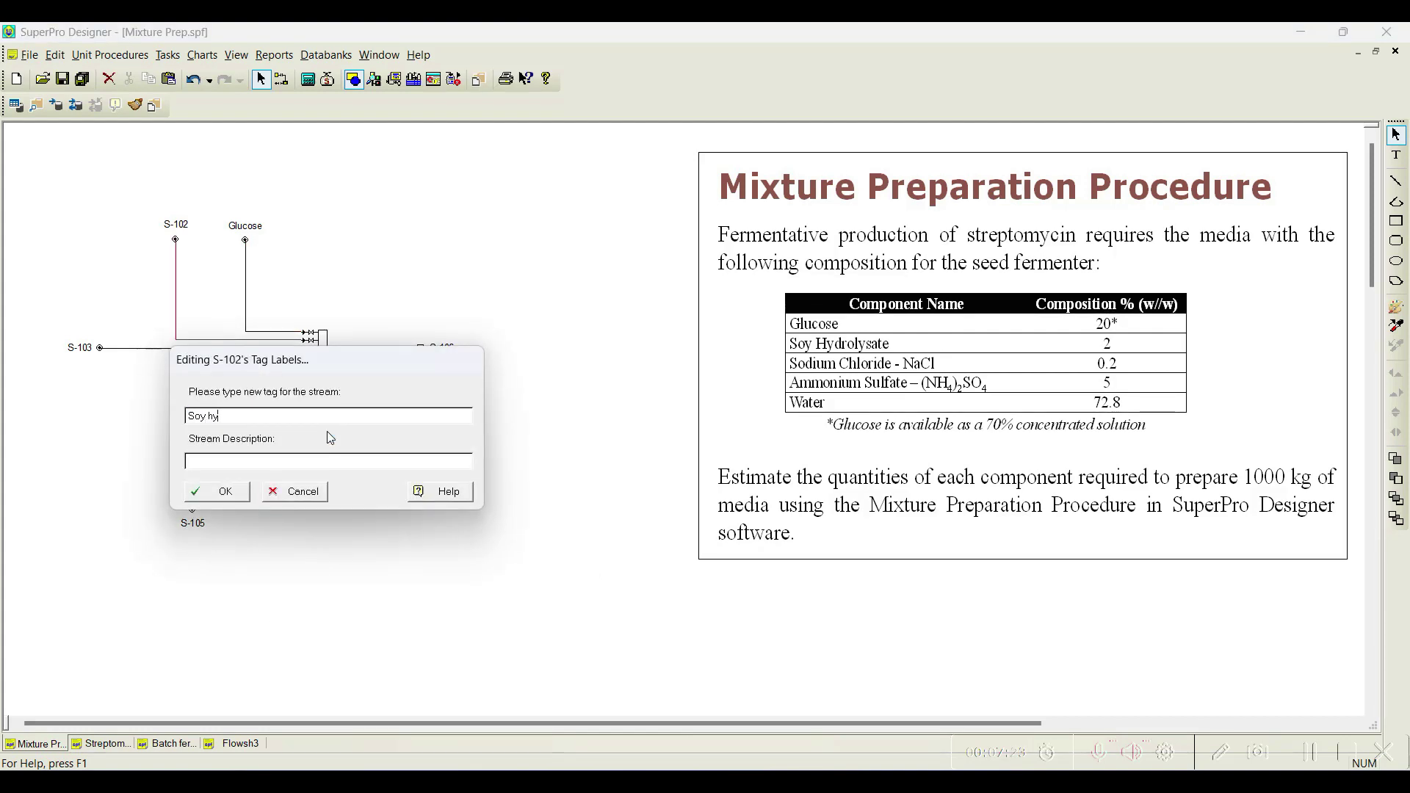
type("drolysate")
left_click(235, 493)
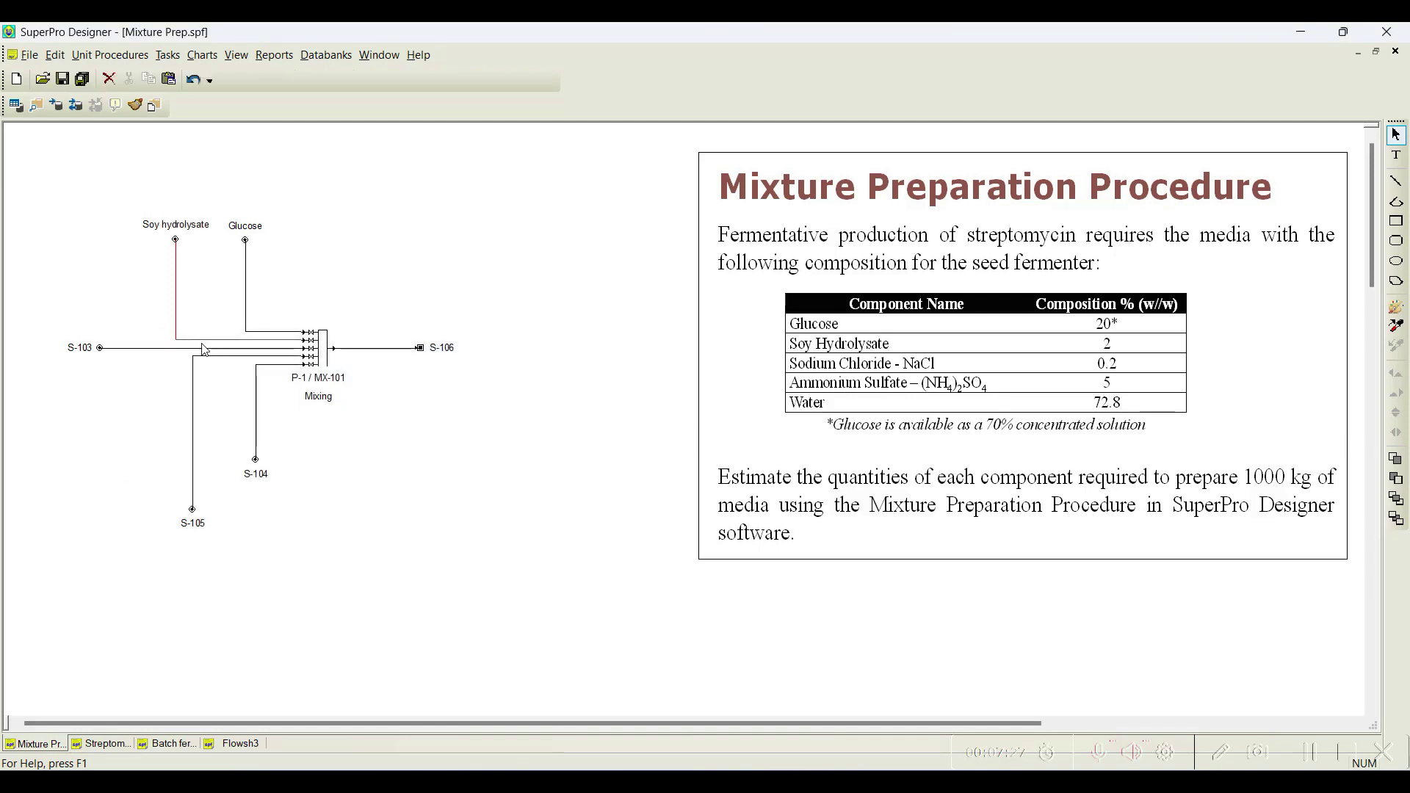
Step: Tag S-103 as Water and S-105 as NaCl
left_click(205, 352)
right_click(203, 346)
left_click(277, 434)
type("Water")
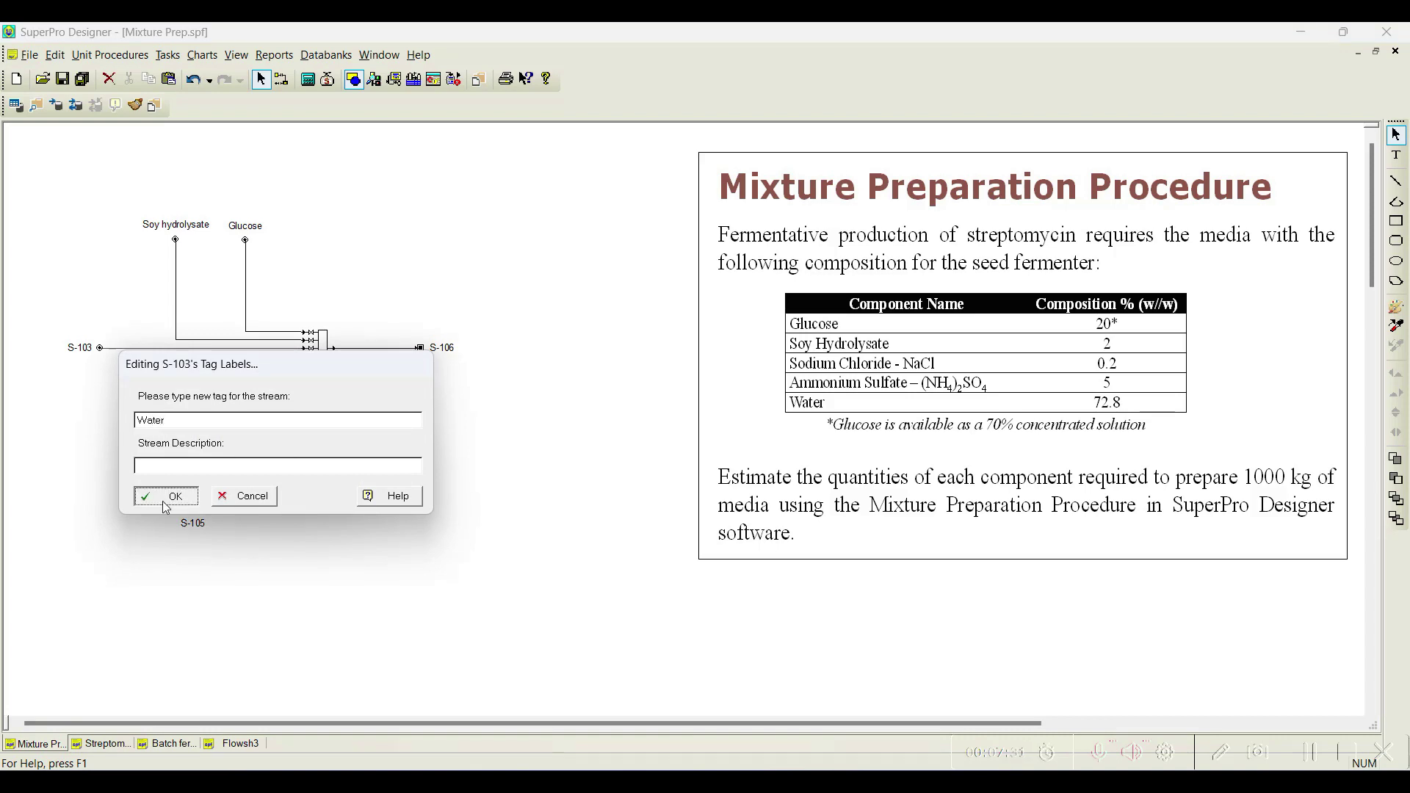
left_click(163, 499)
right_click(227, 357)
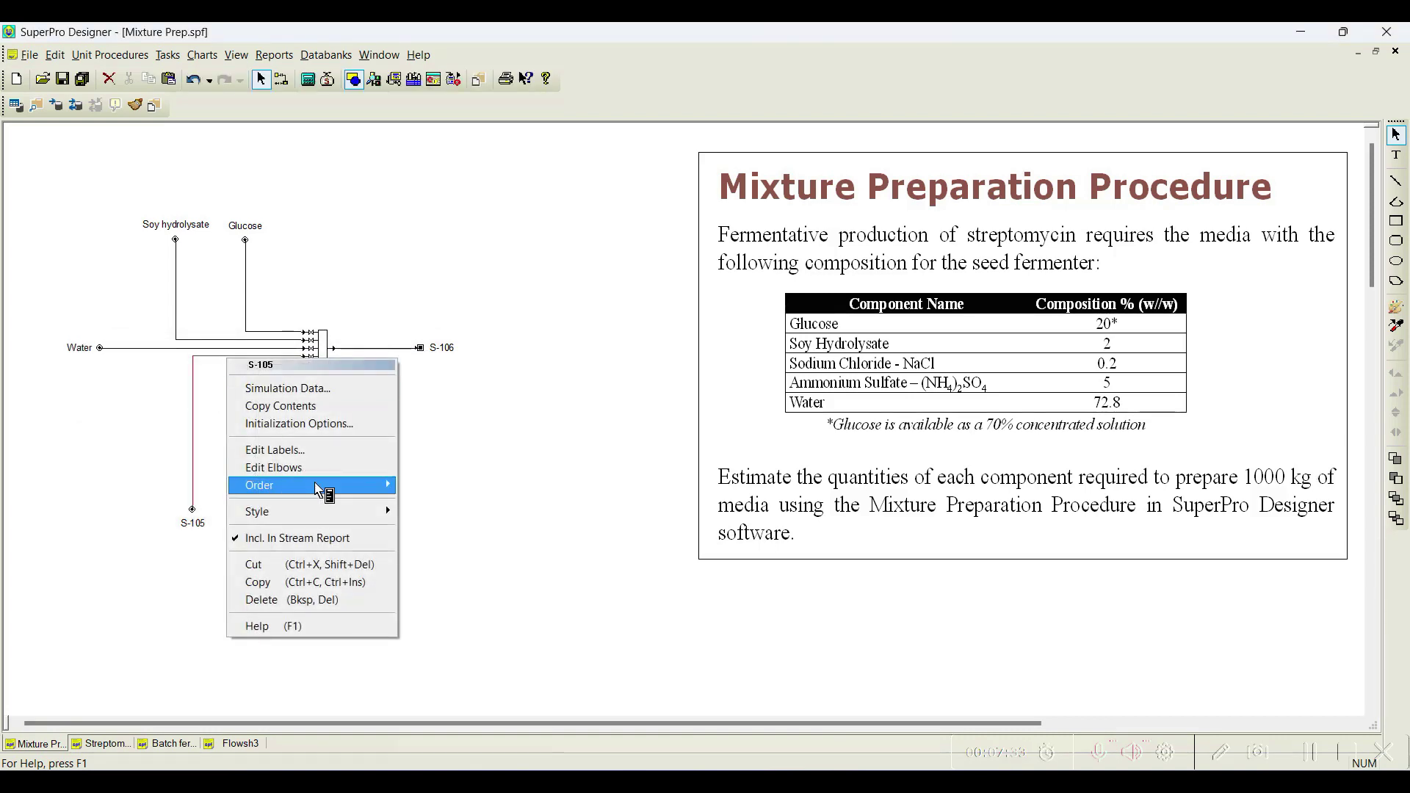
left_click(316, 451)
type("S")
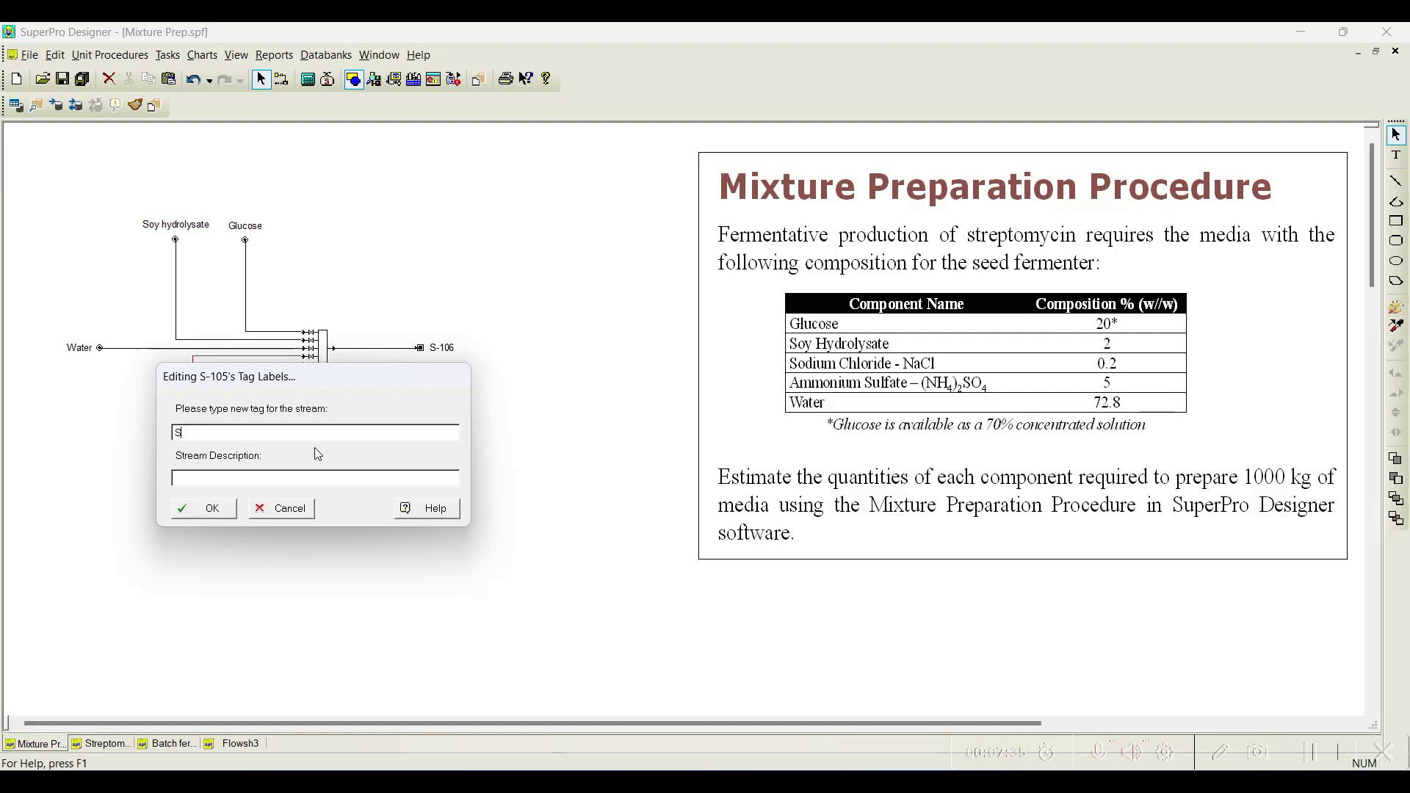
type("NaCl")
left_click(206, 506)
Step: Tag S-104 as Ammo. Sulphate and outlet S-106 as Media
right_click(285, 367)
left_click(377, 455)
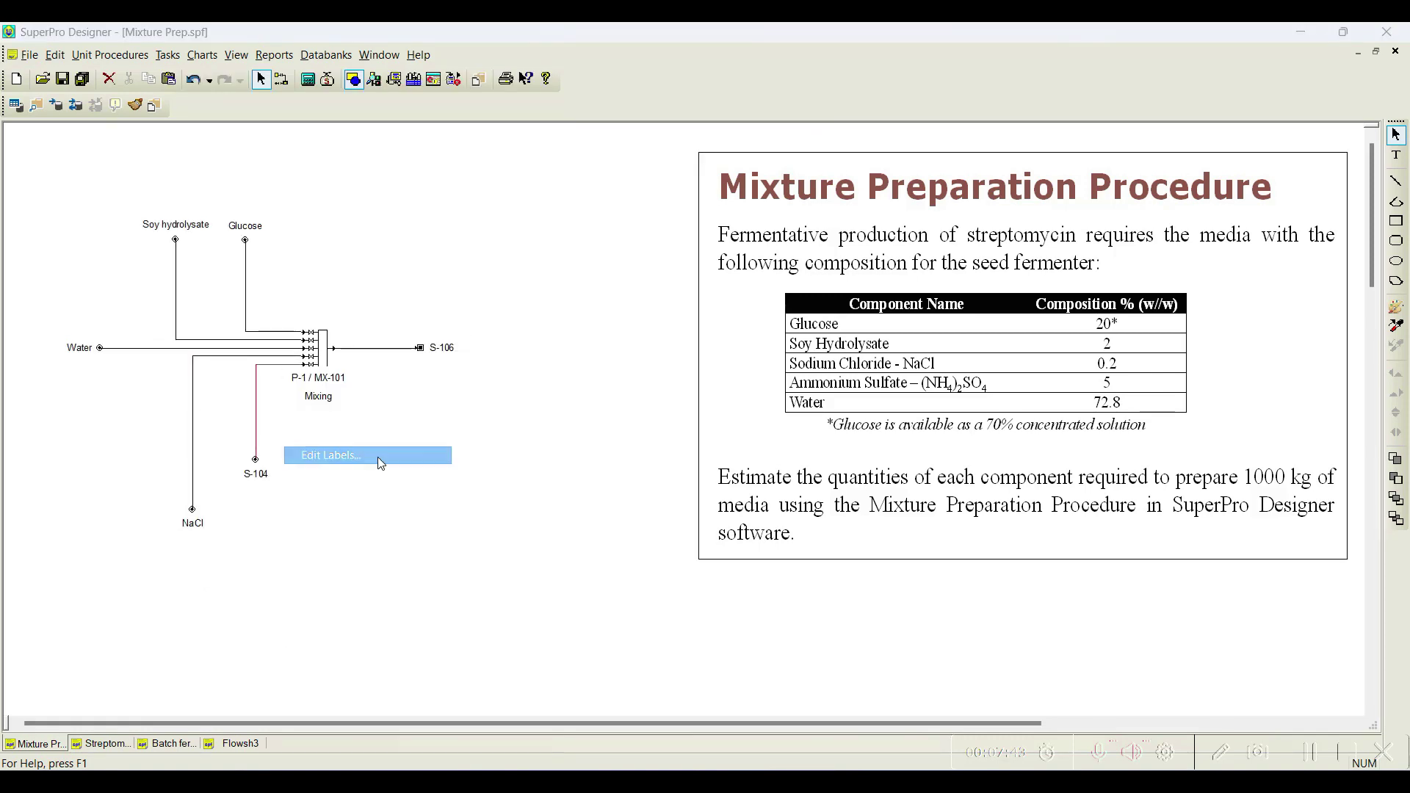
type("Ammo. Sul")
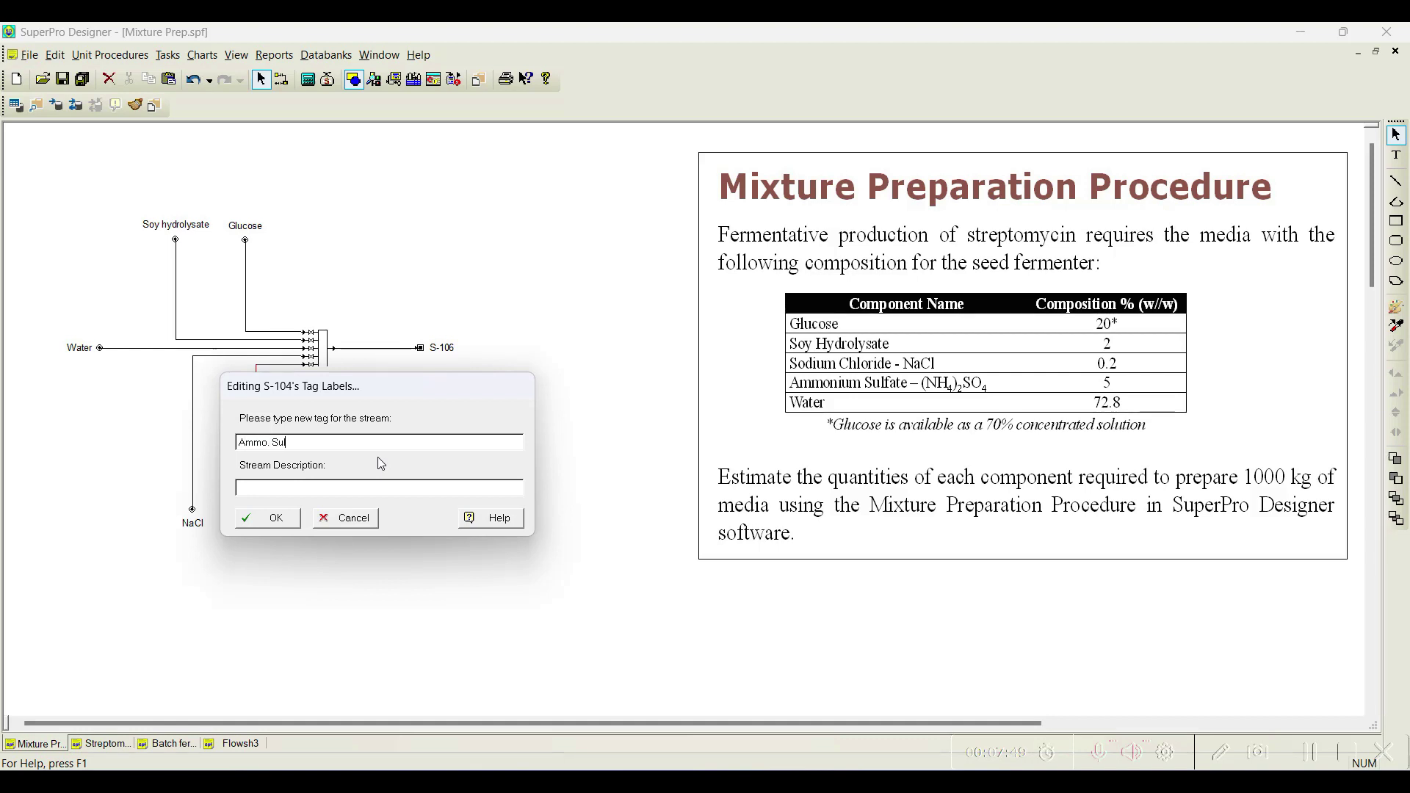
left_click(296, 519)
right_click(397, 358)
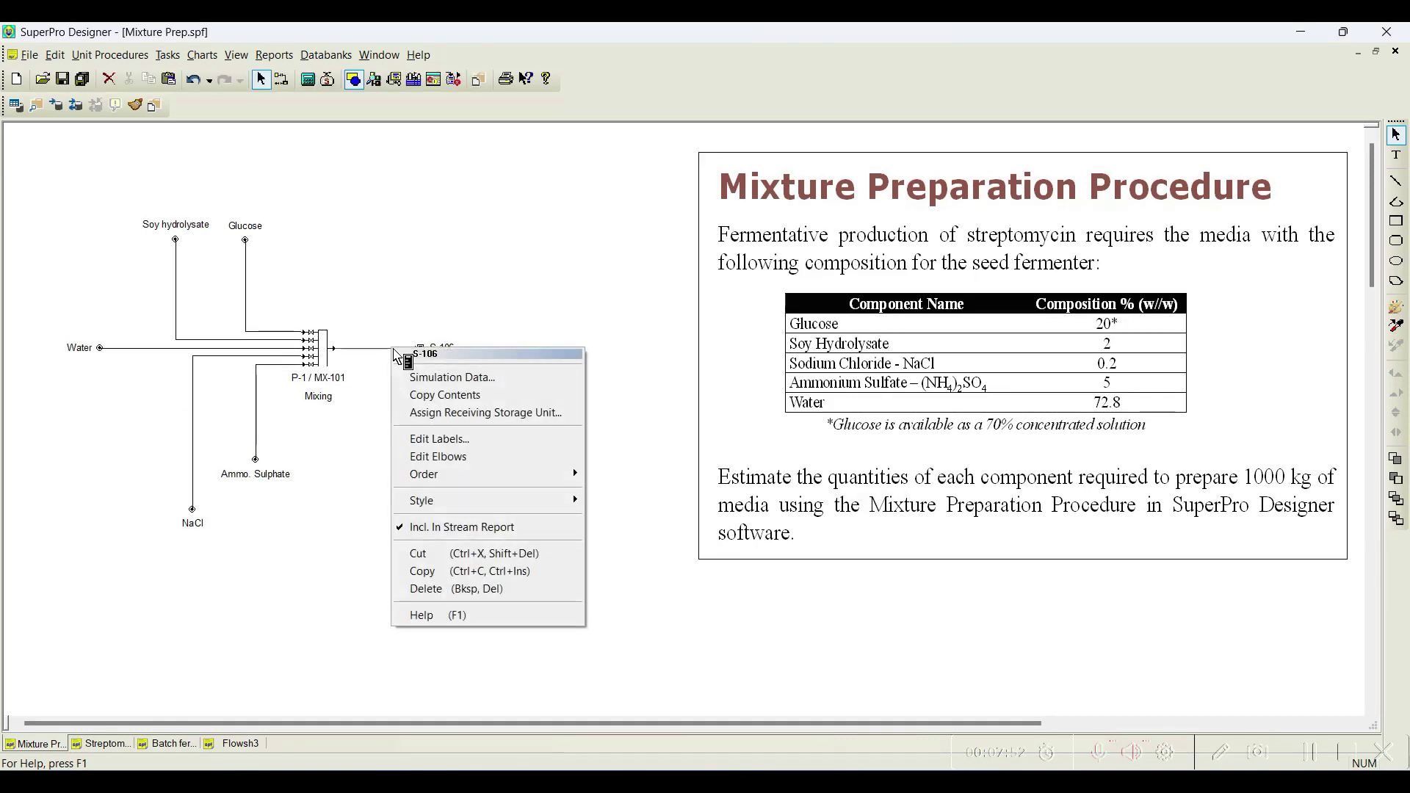
left_click(450, 439)
type("Media")
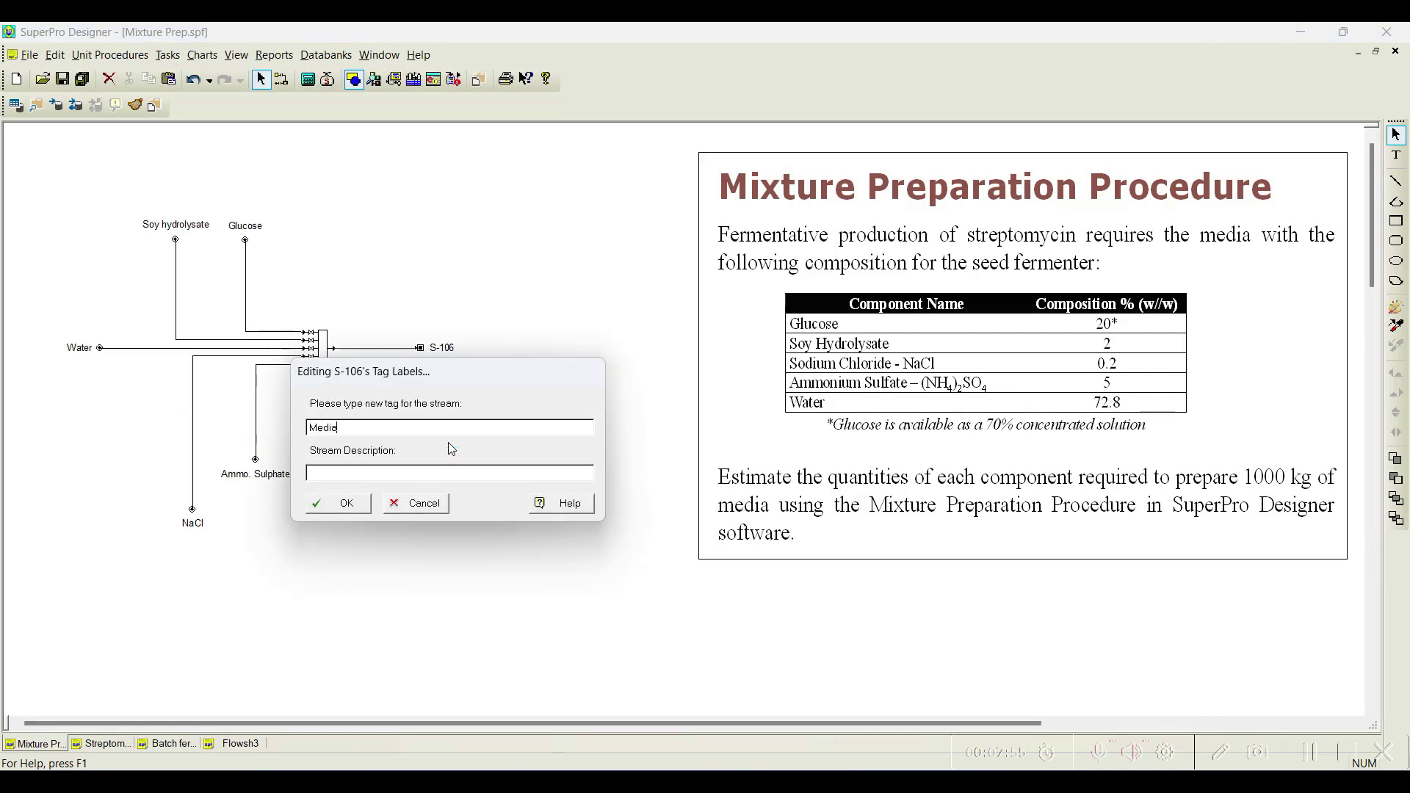
left_click(355, 504)
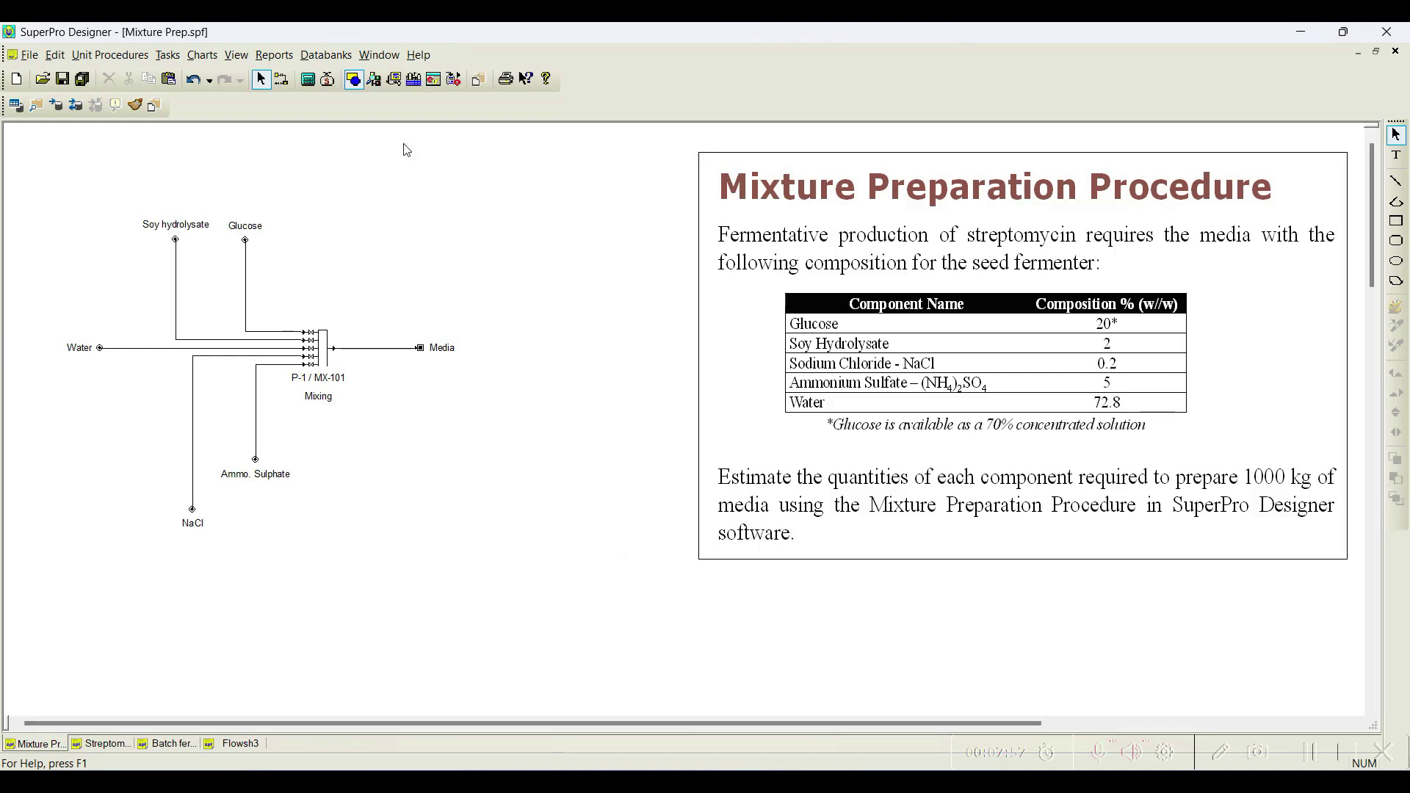
Step: Add Glucose and Water to the Glucose stream's composition
double_click(293, 335)
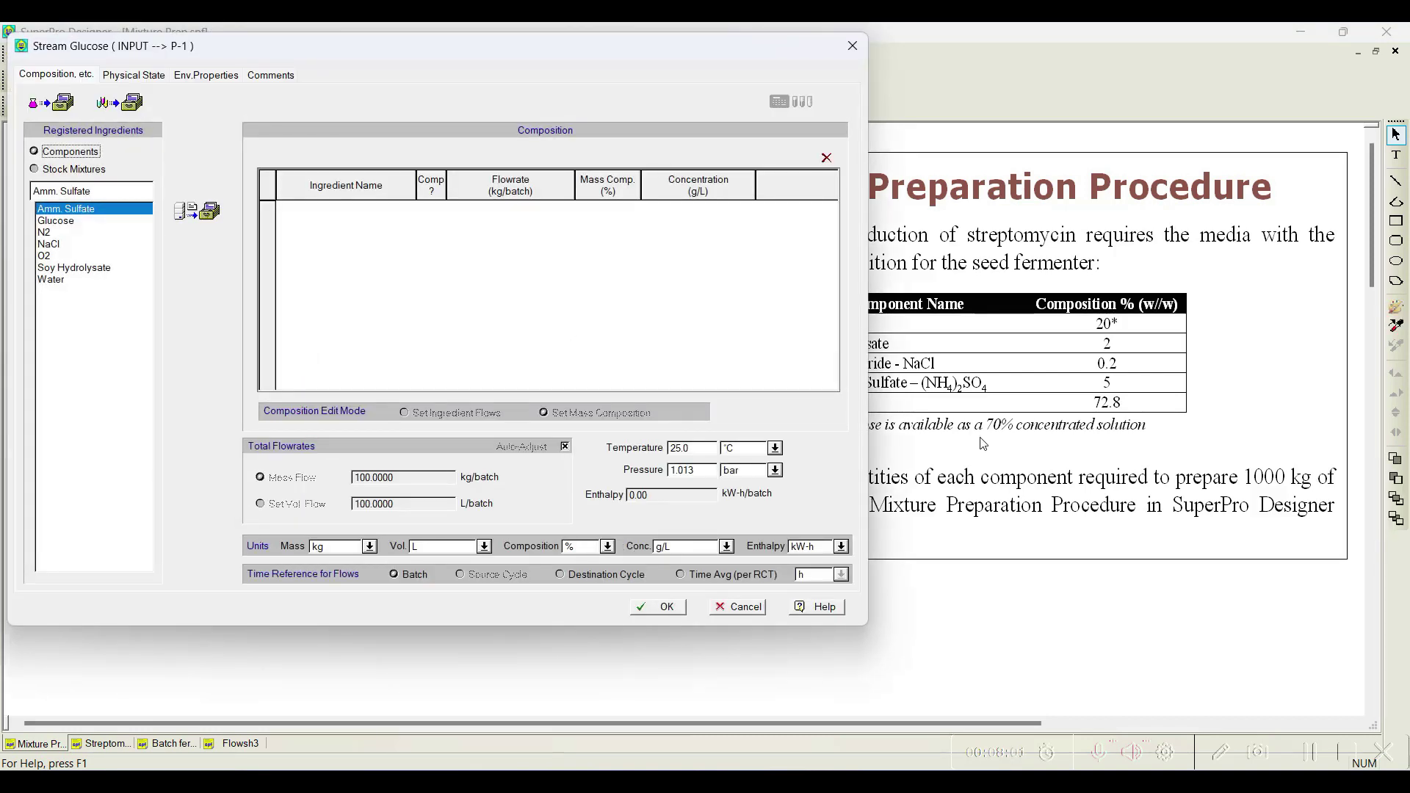
left_click(73, 221)
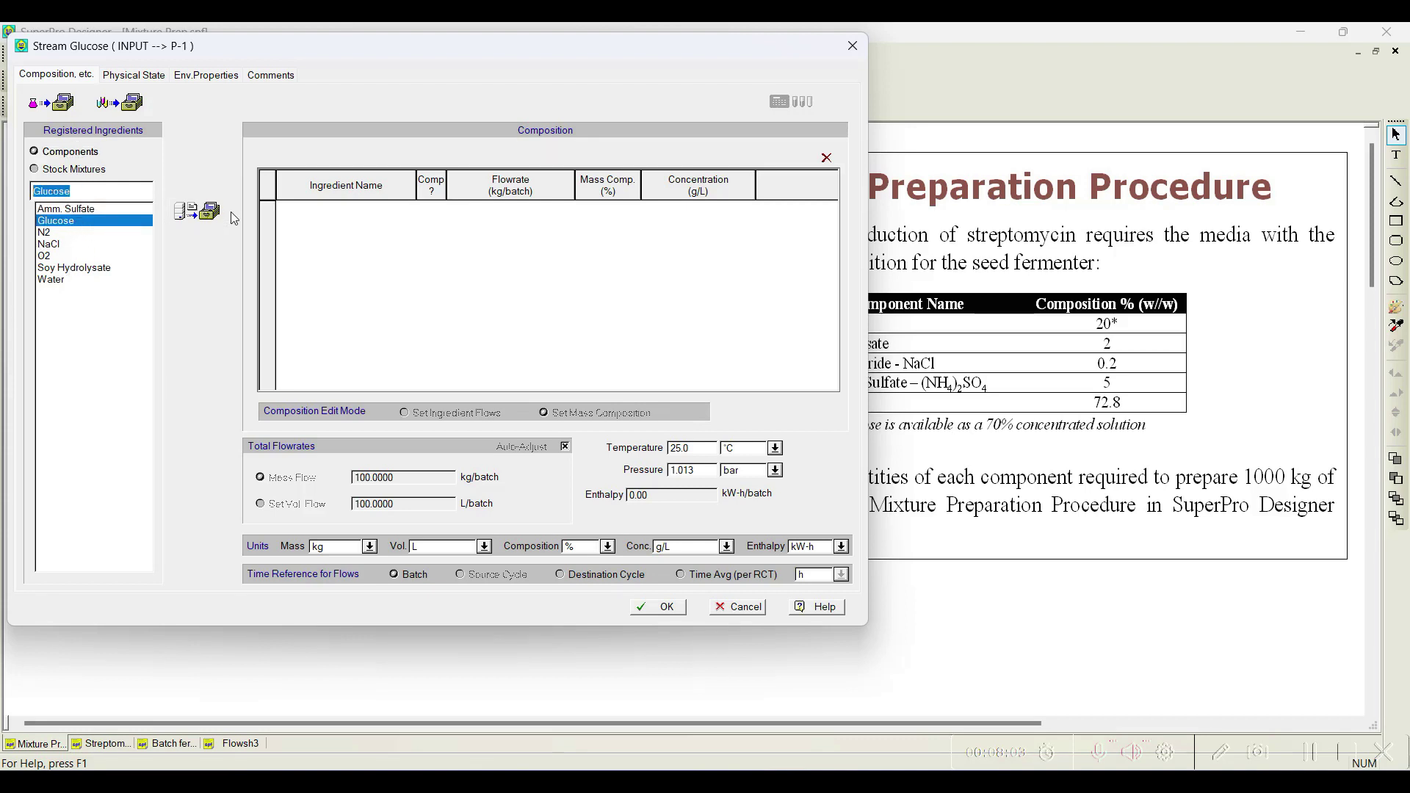
left_click(225, 211)
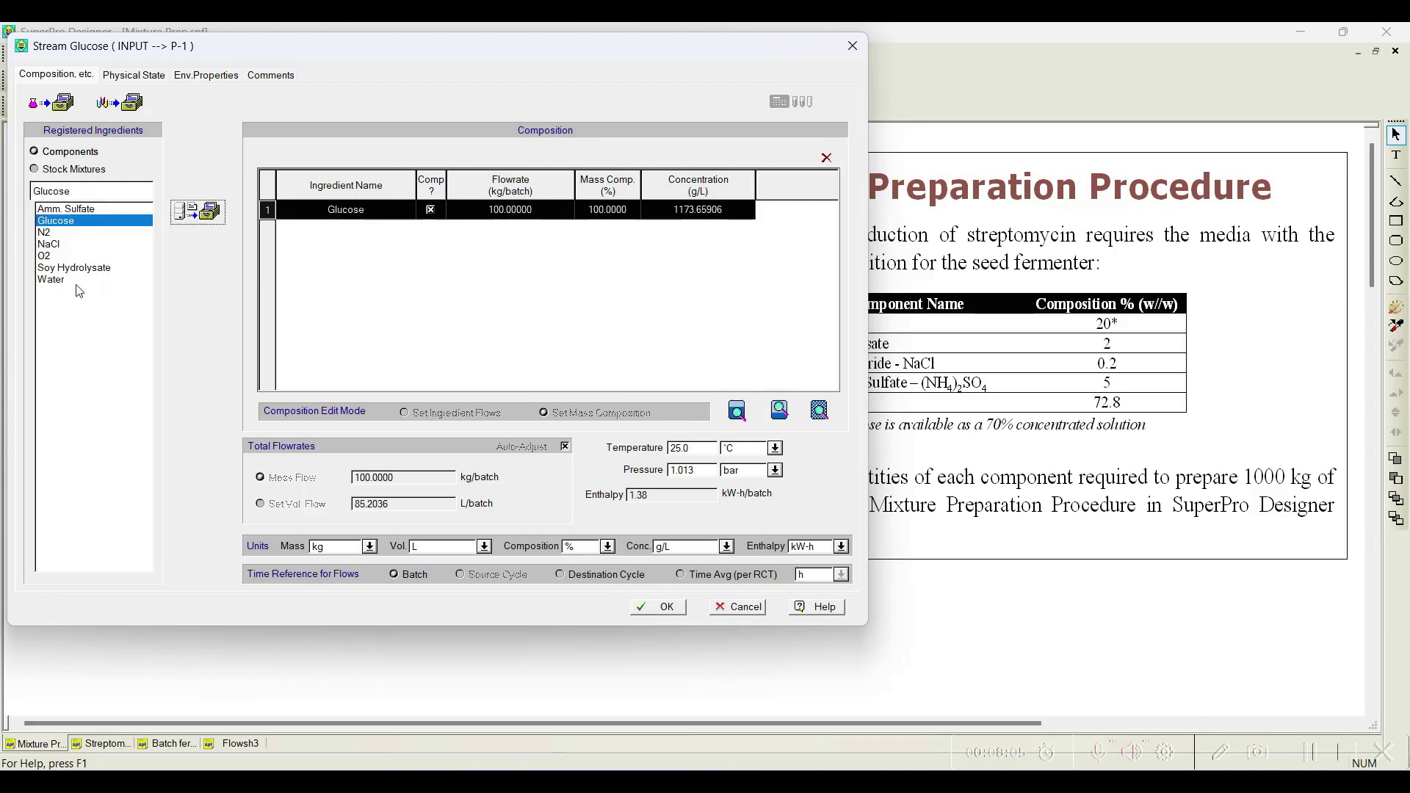
key("w")
left_click(210, 213)
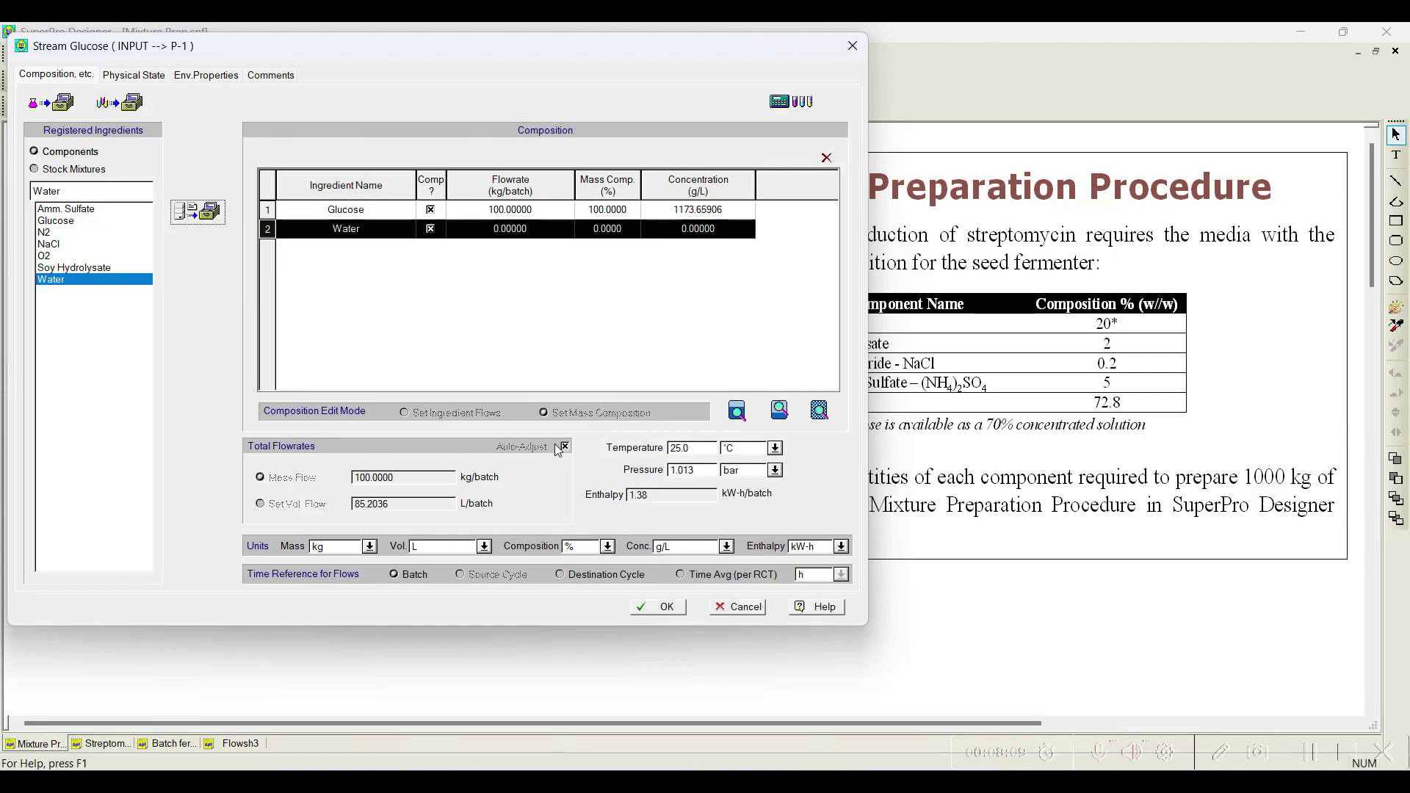
left_click_drag(360, 52, 723, 55)
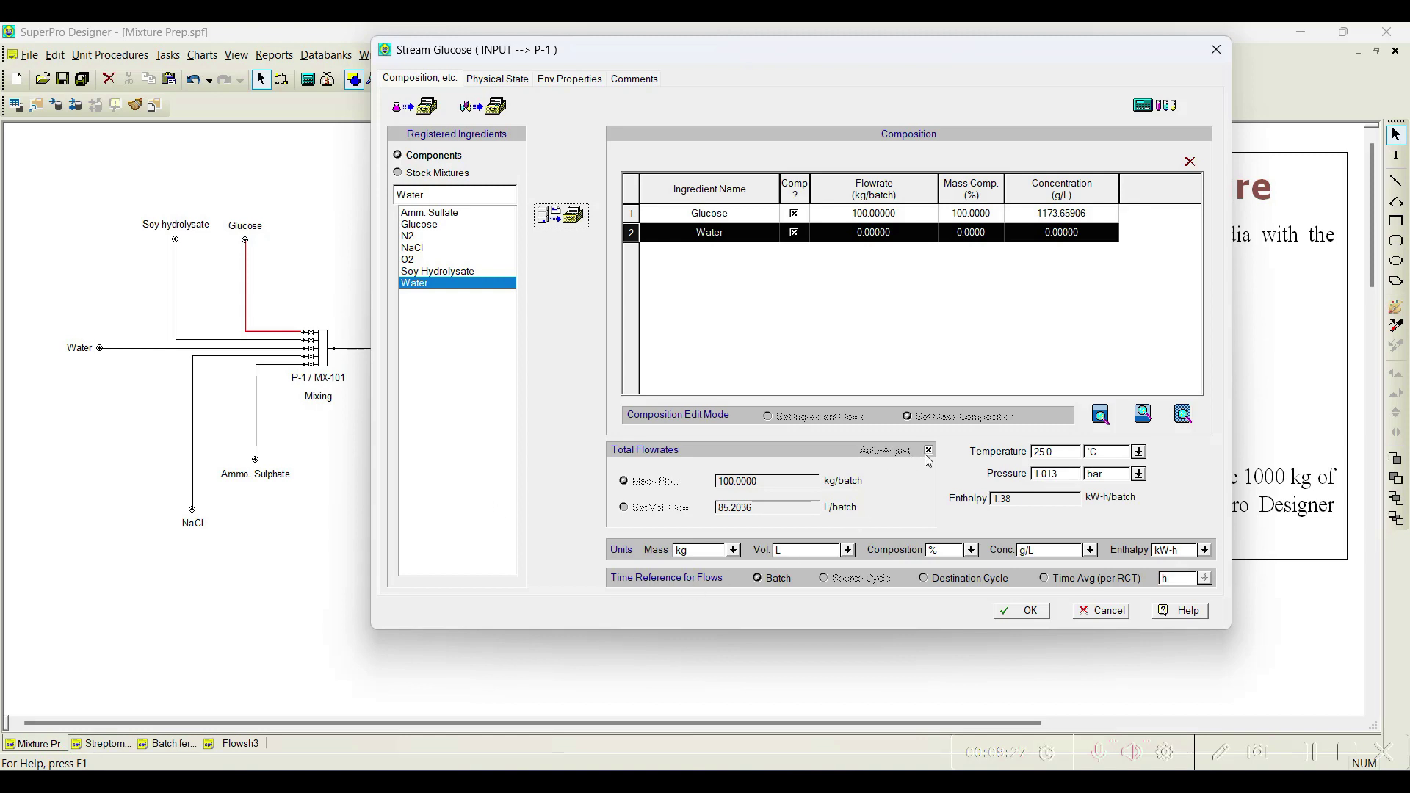
Step: Set the mass composition to 70% glucose and 30% water, then accept
left_click(862, 214)
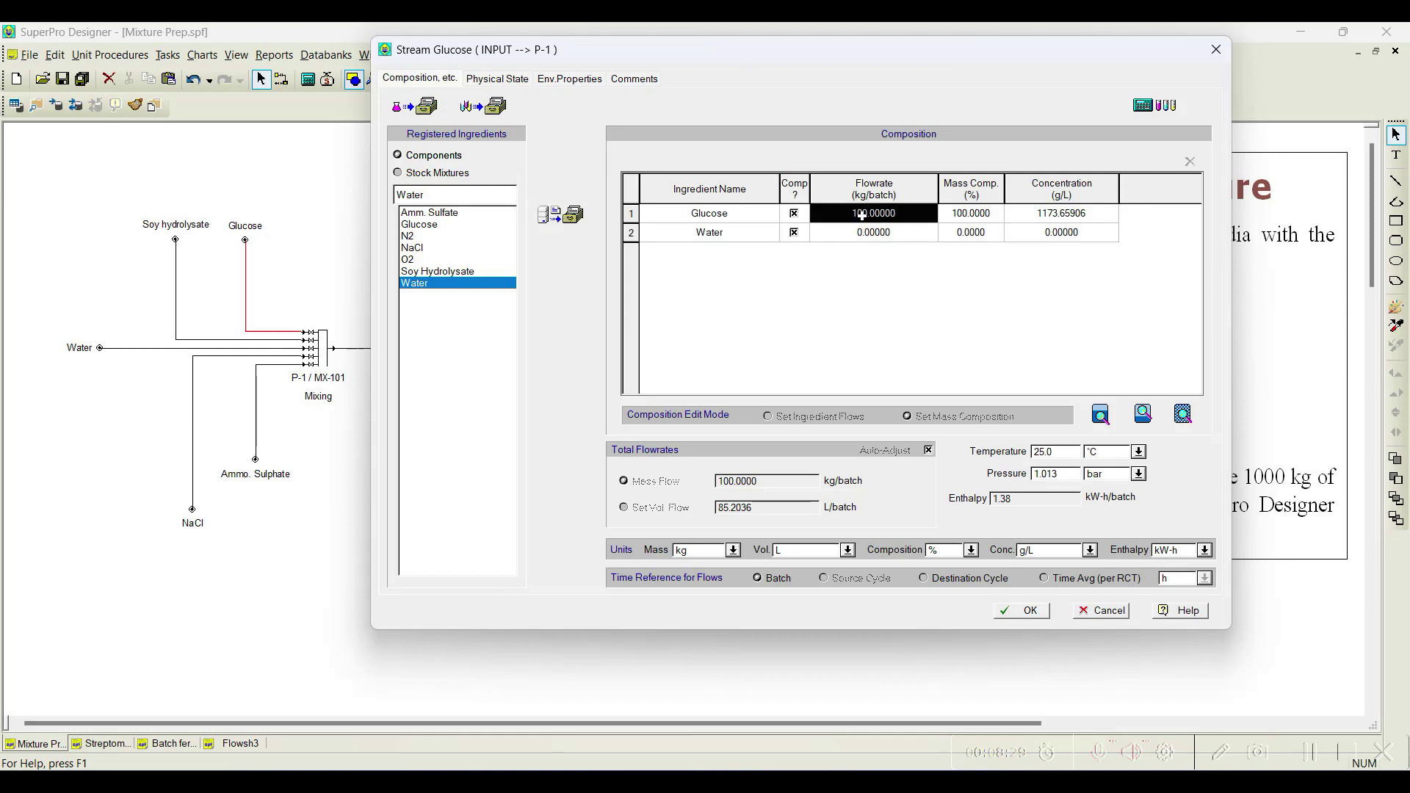
left_click(986, 213)
type("70")
key("Return")
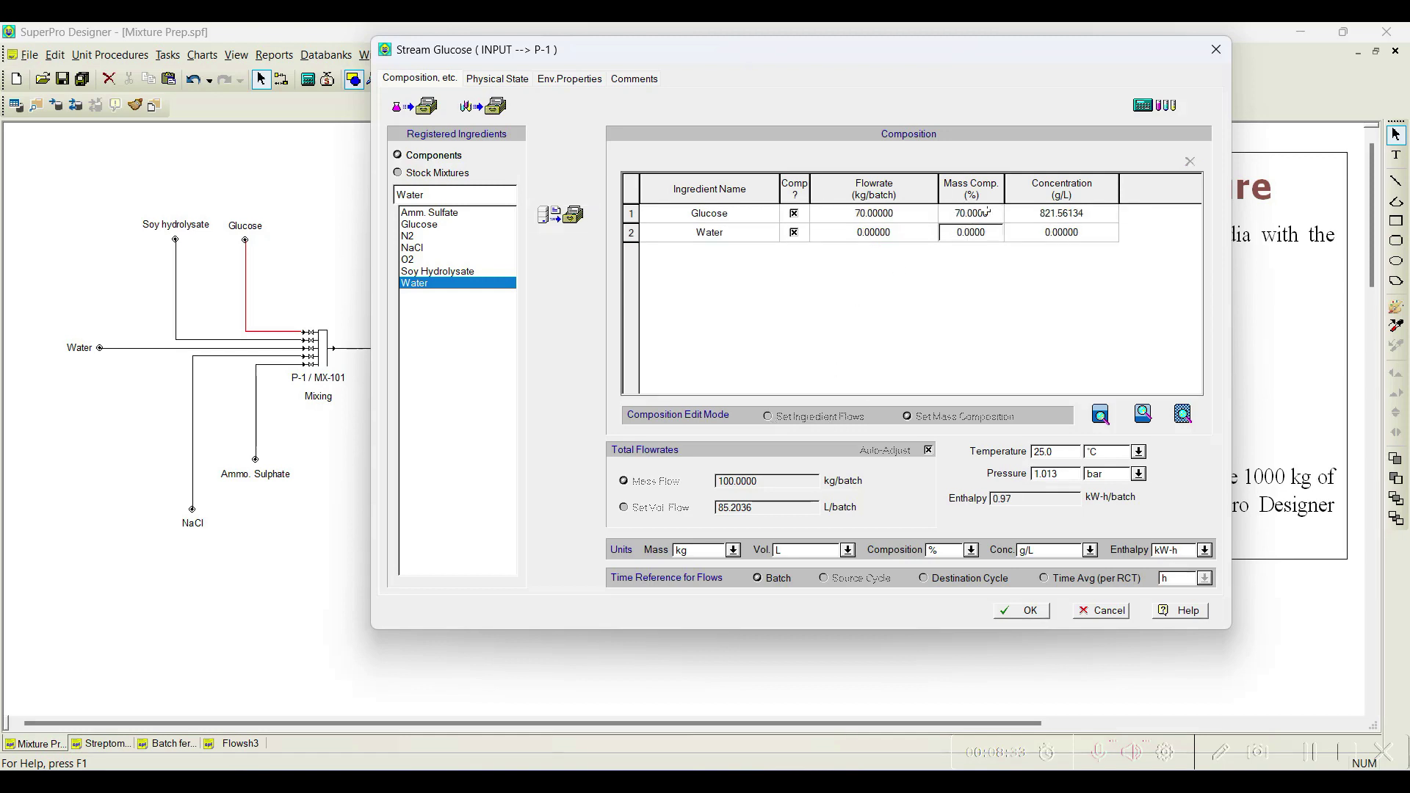
type("30")
key("Return")
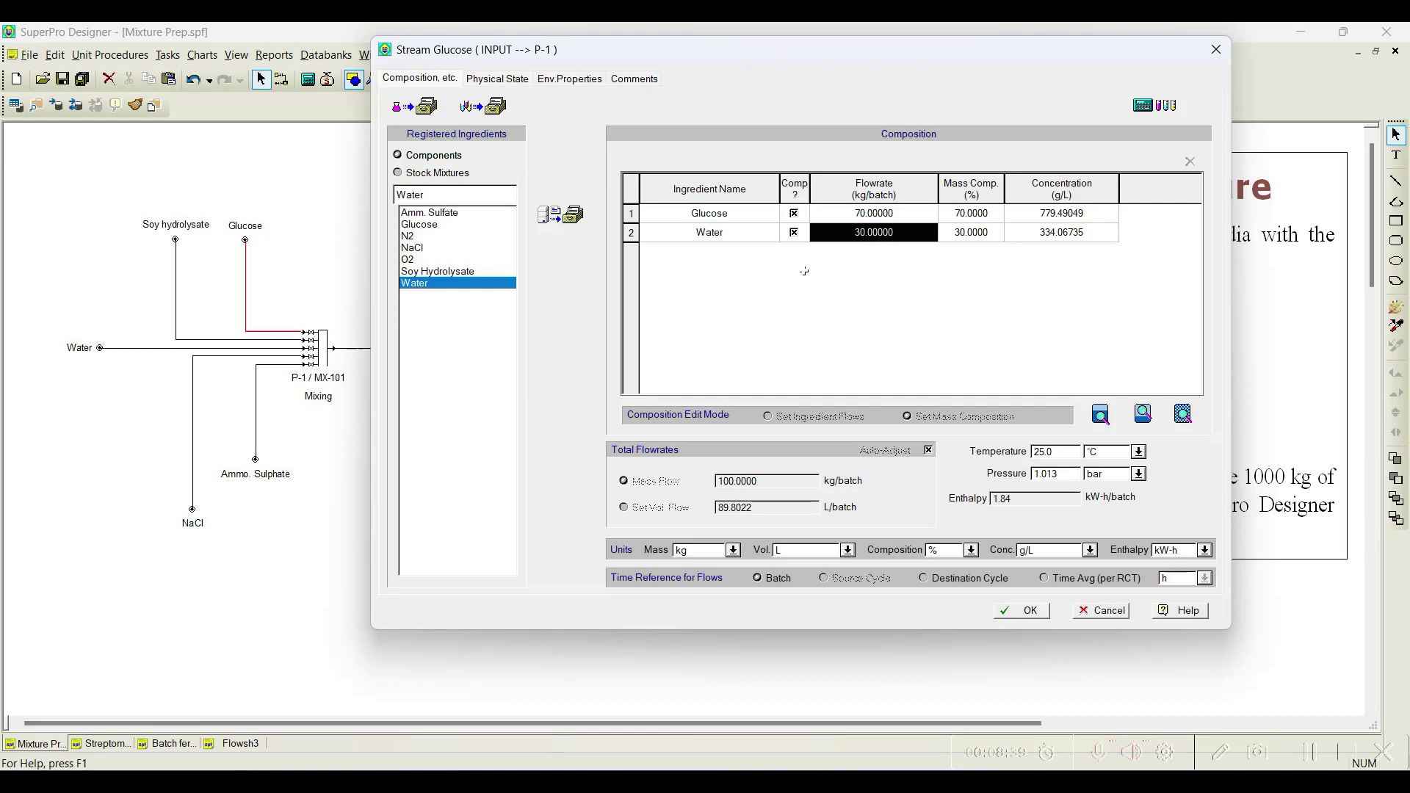
left_click(873, 213)
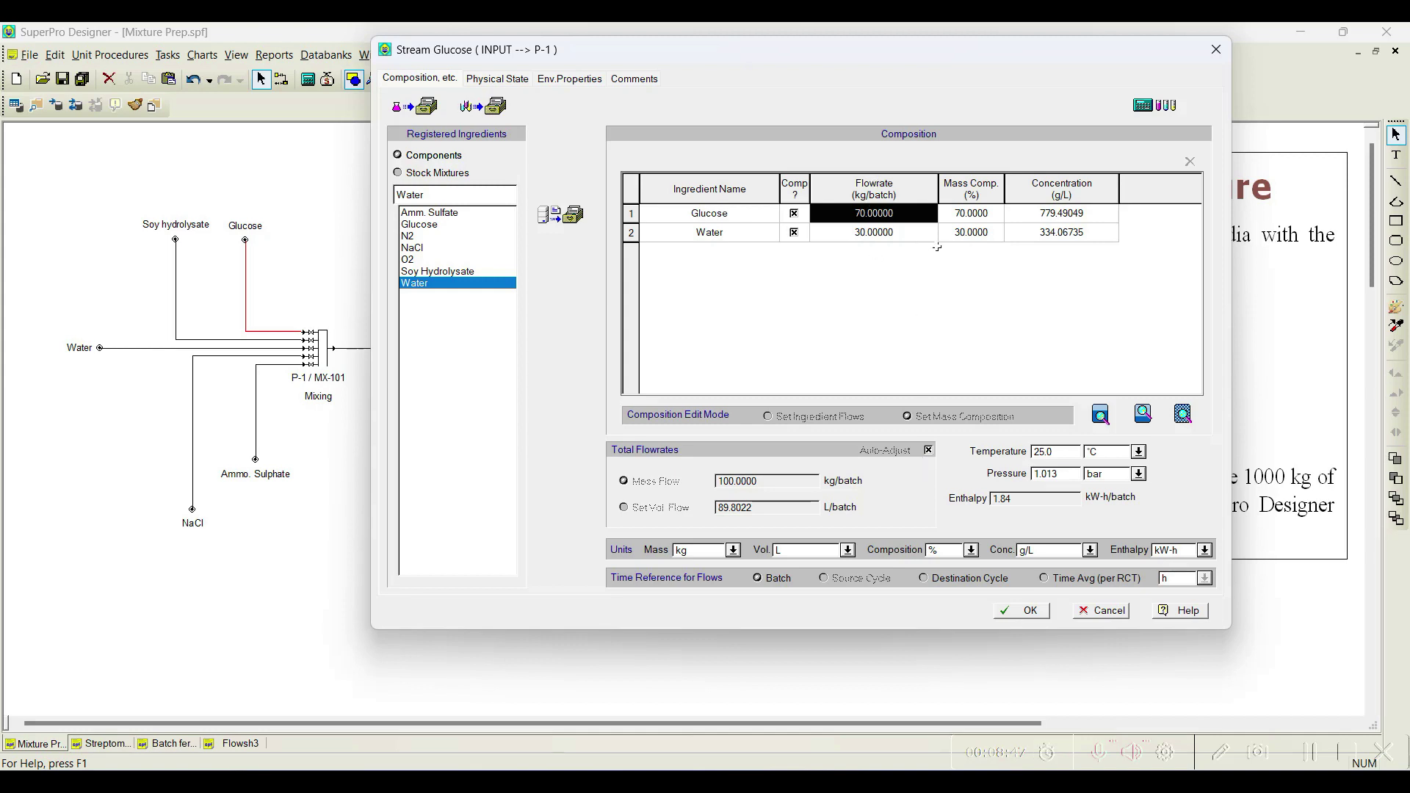
left_click(1028, 610)
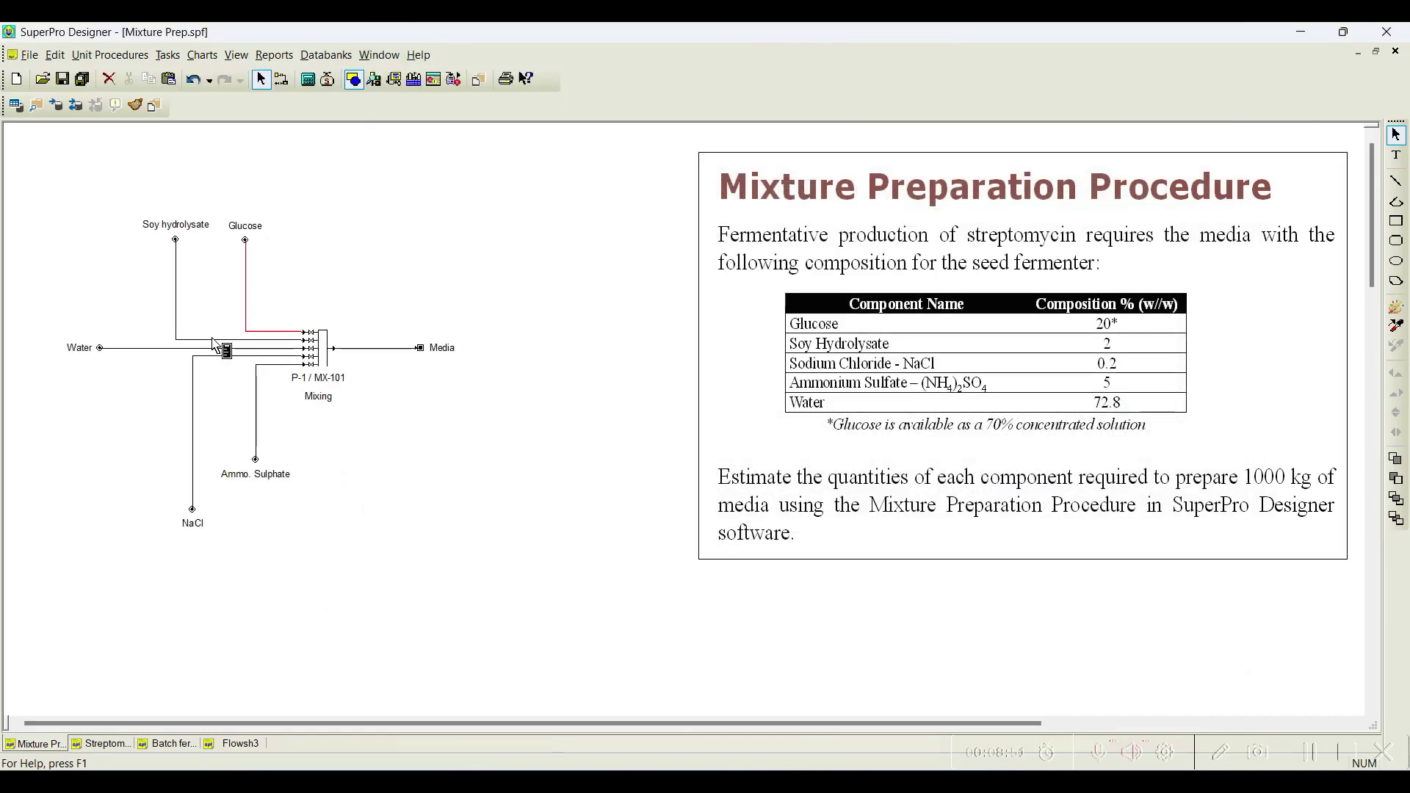
Step: Give the Soy hydrolysate stream pure Soy Hydrolysate and the Water stream pure Water
double_click(176, 315)
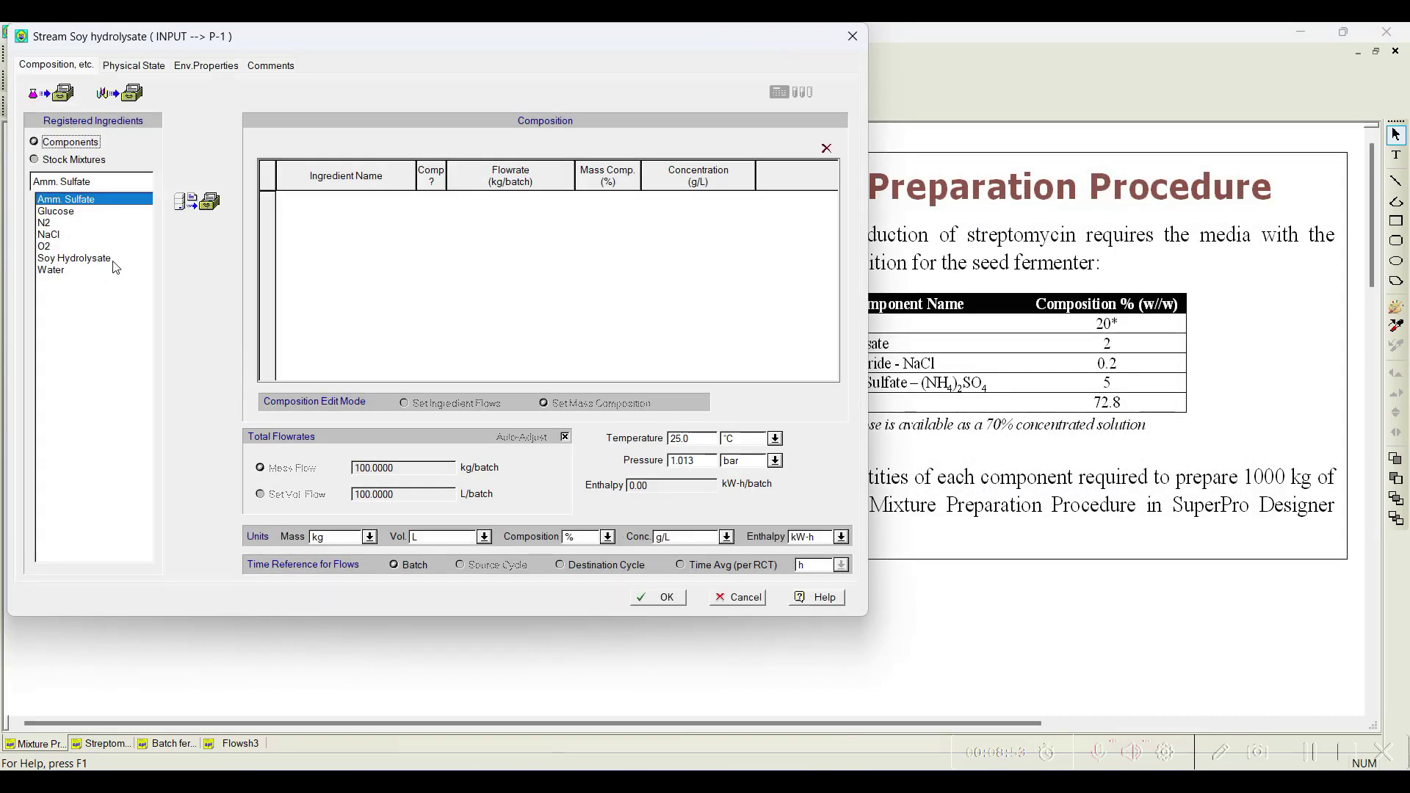
left_click(219, 211)
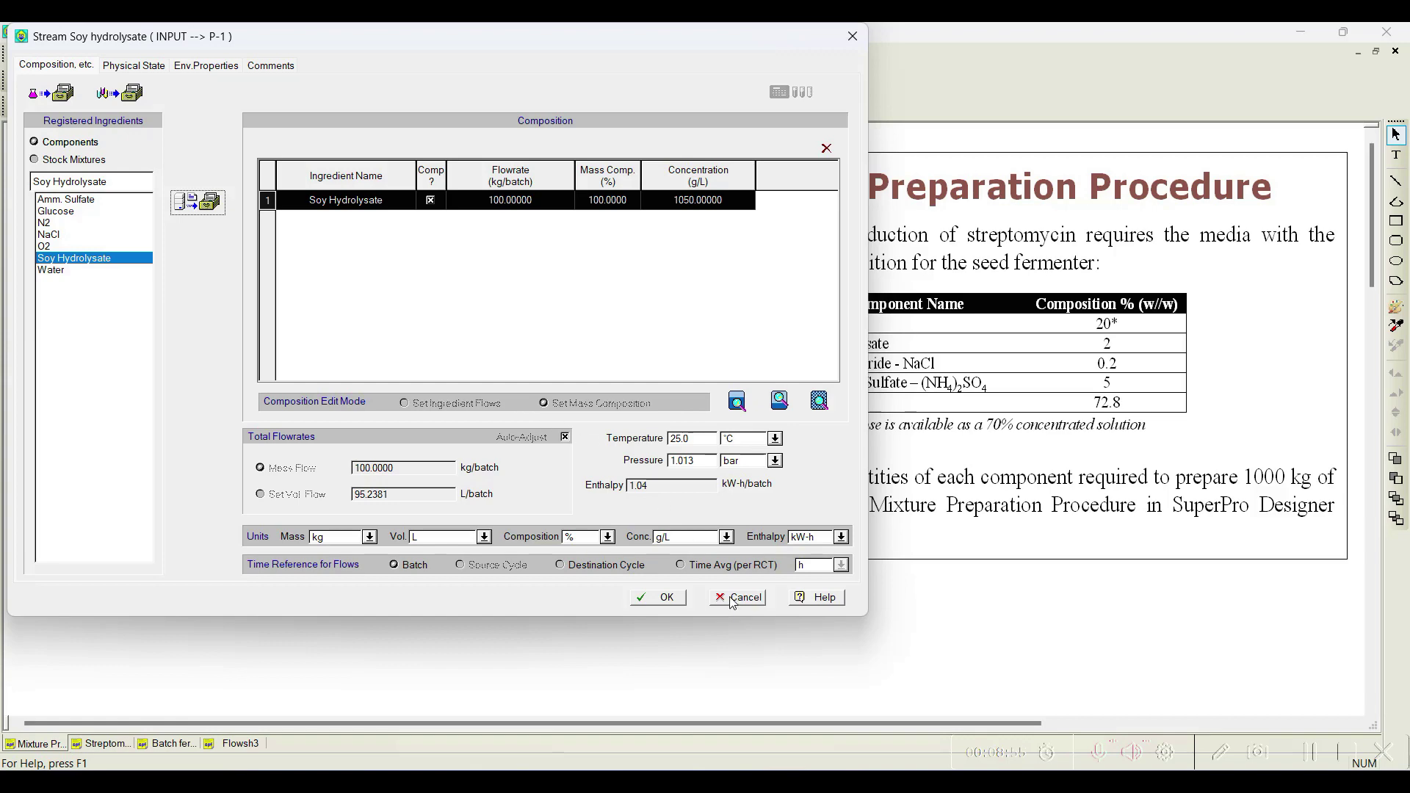
left_click(656, 597)
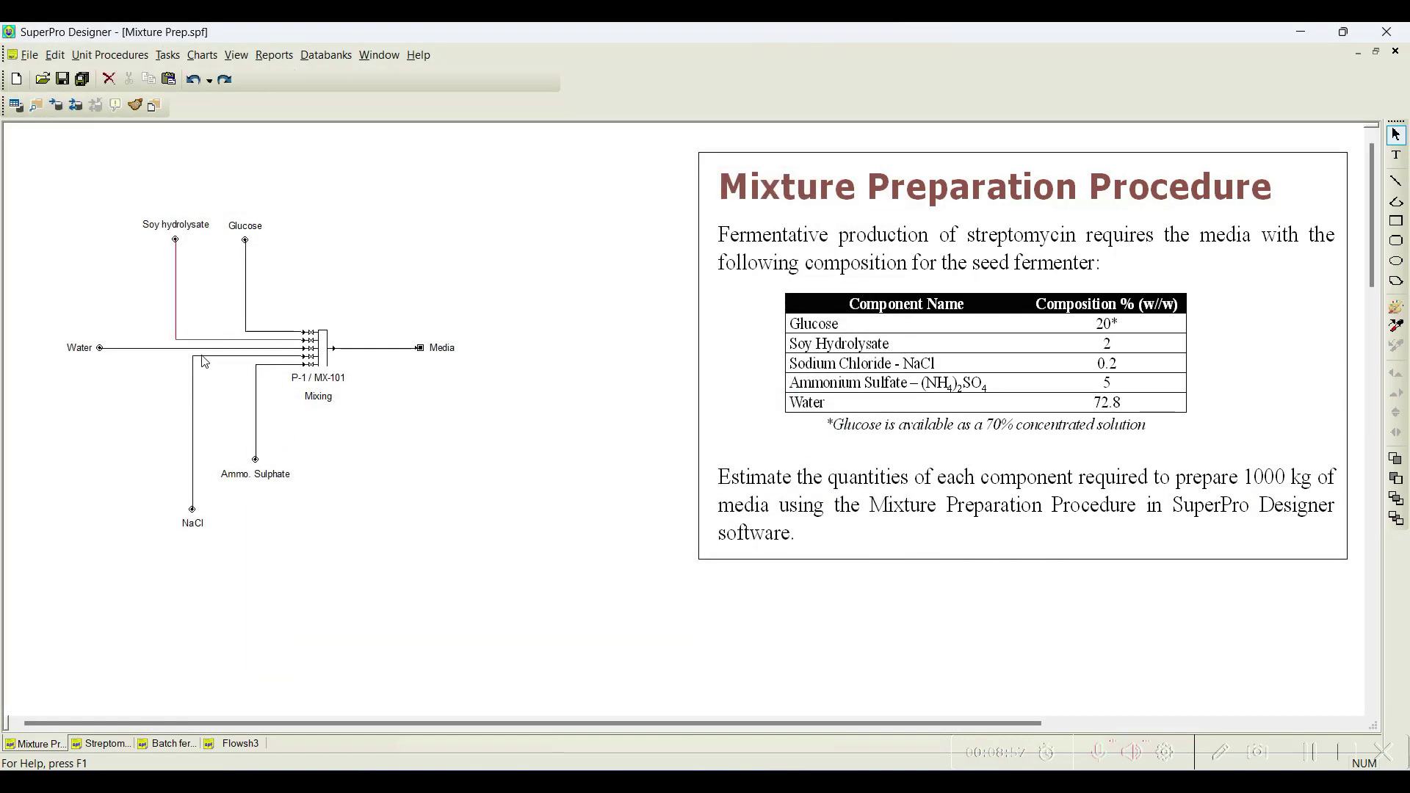
double_click(199, 349)
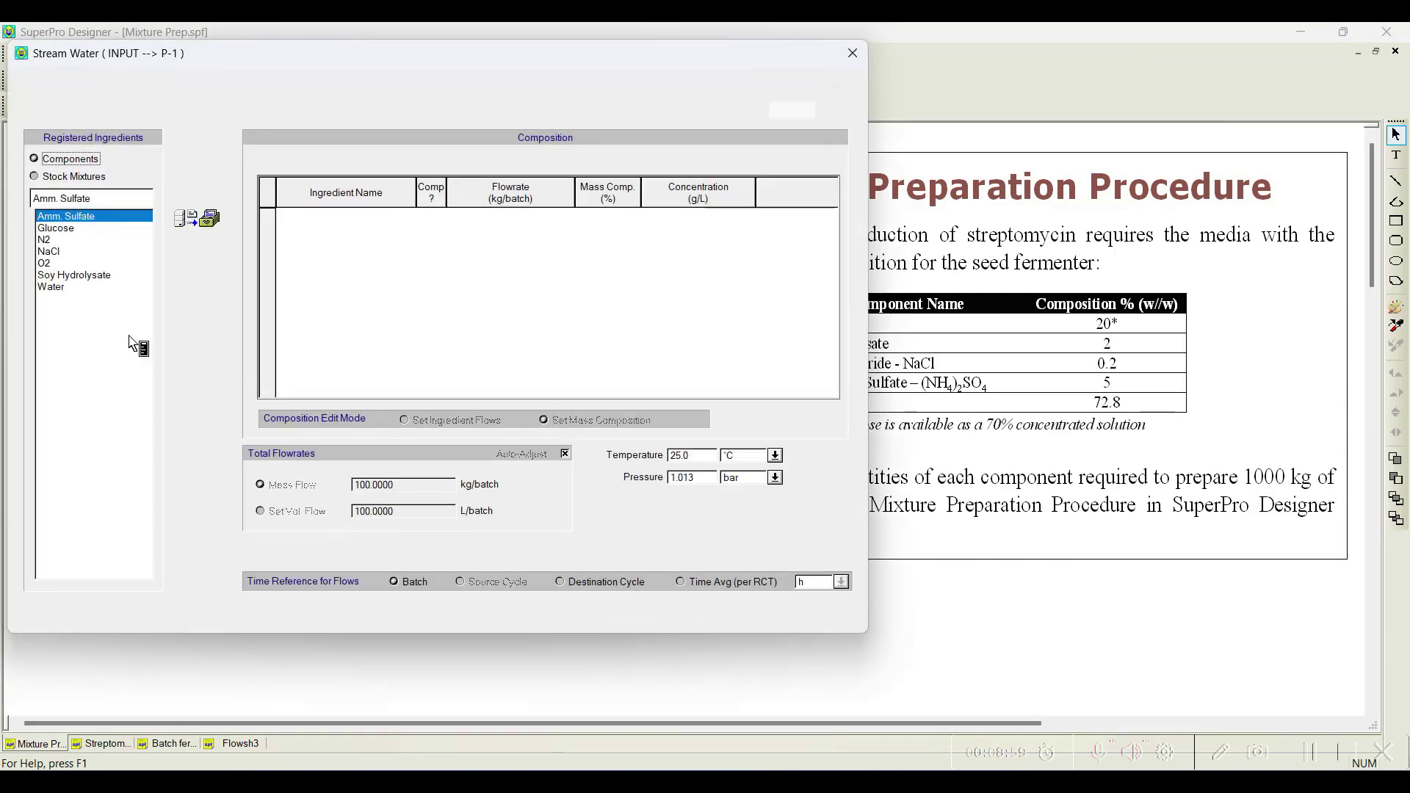
left_click(227, 224)
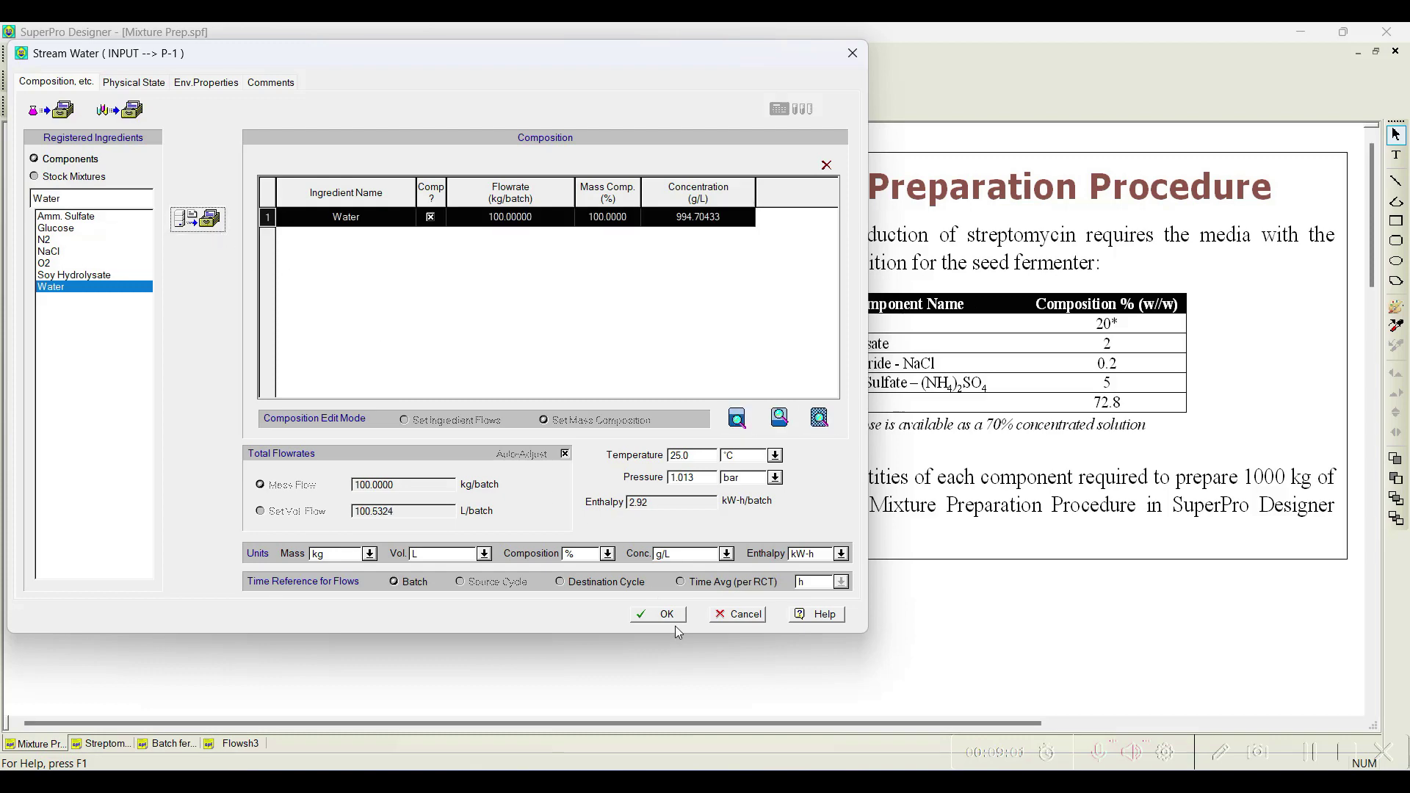
left_click(665, 614)
Step: Give the NaCl stream pure NaCl and the Ammo. Sulphate stream pure ammonium sulfate
double_click(250, 357)
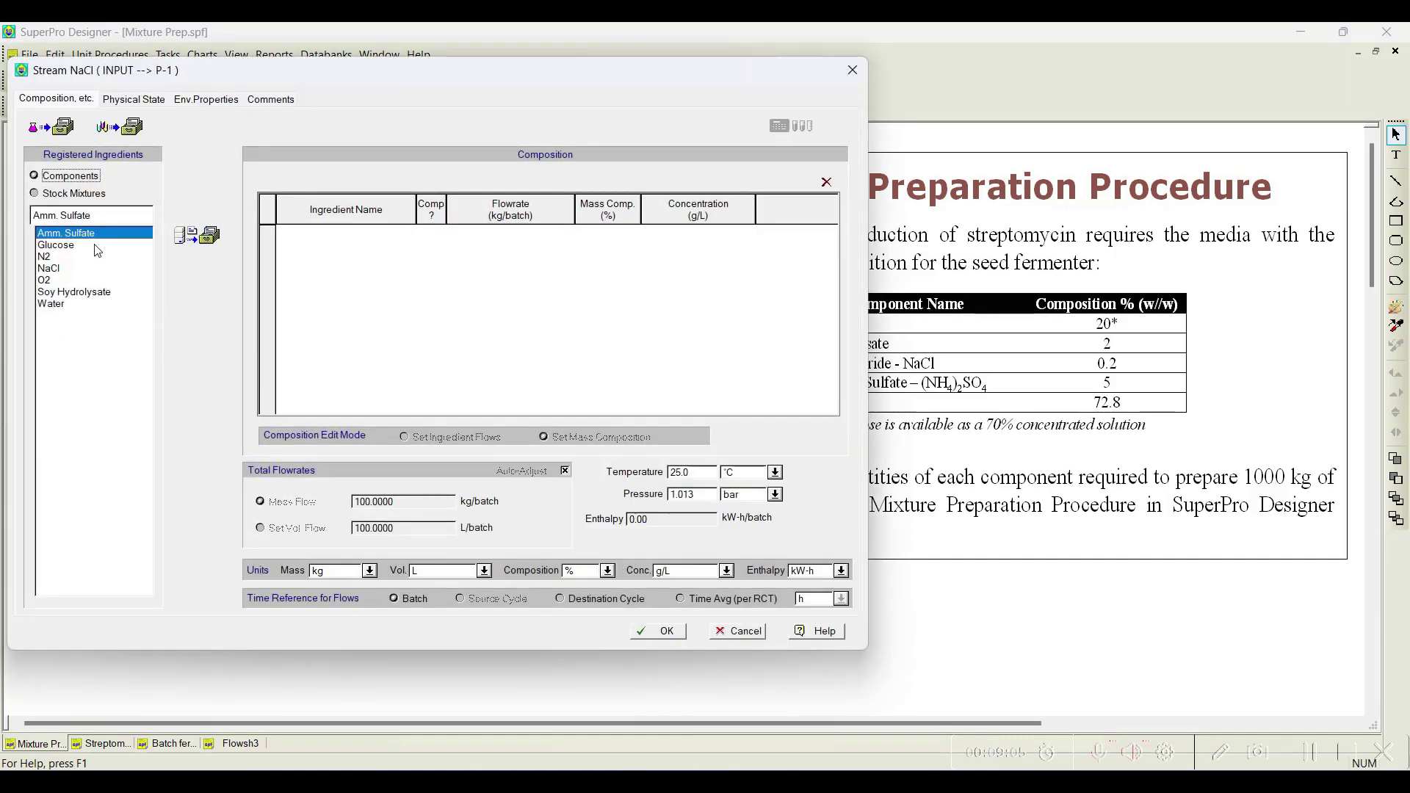
left_click(73, 269)
left_click(203, 240)
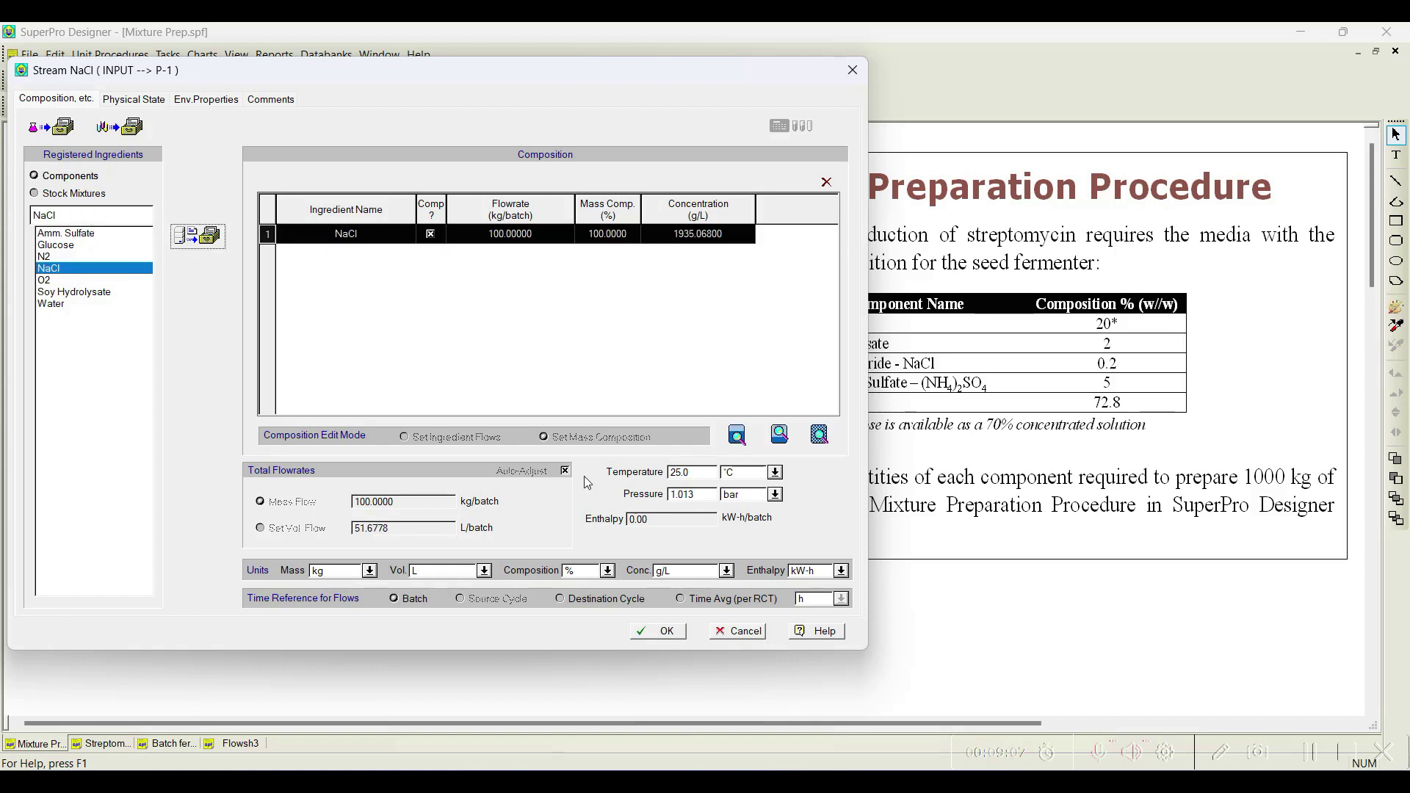
left_click(660, 632)
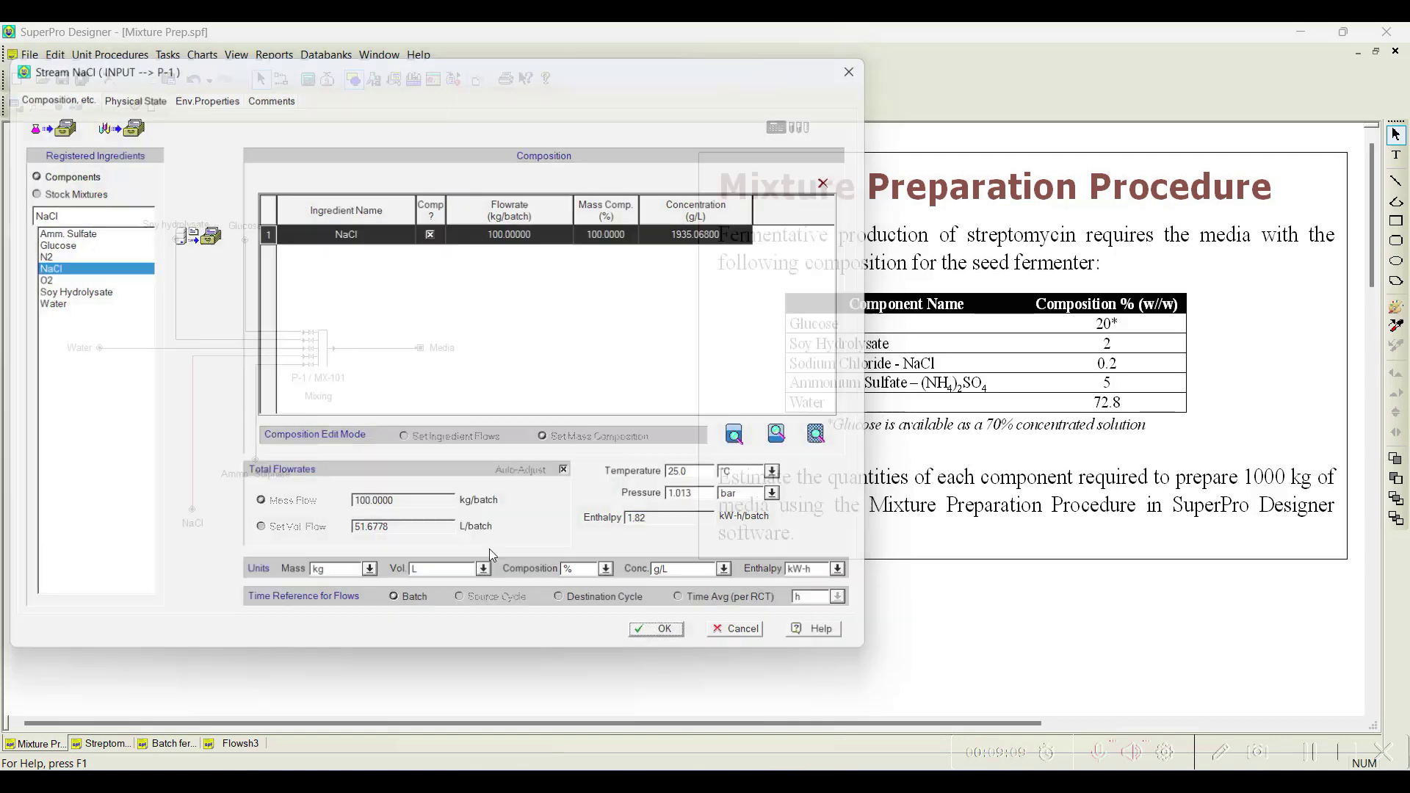
double_click(279, 367)
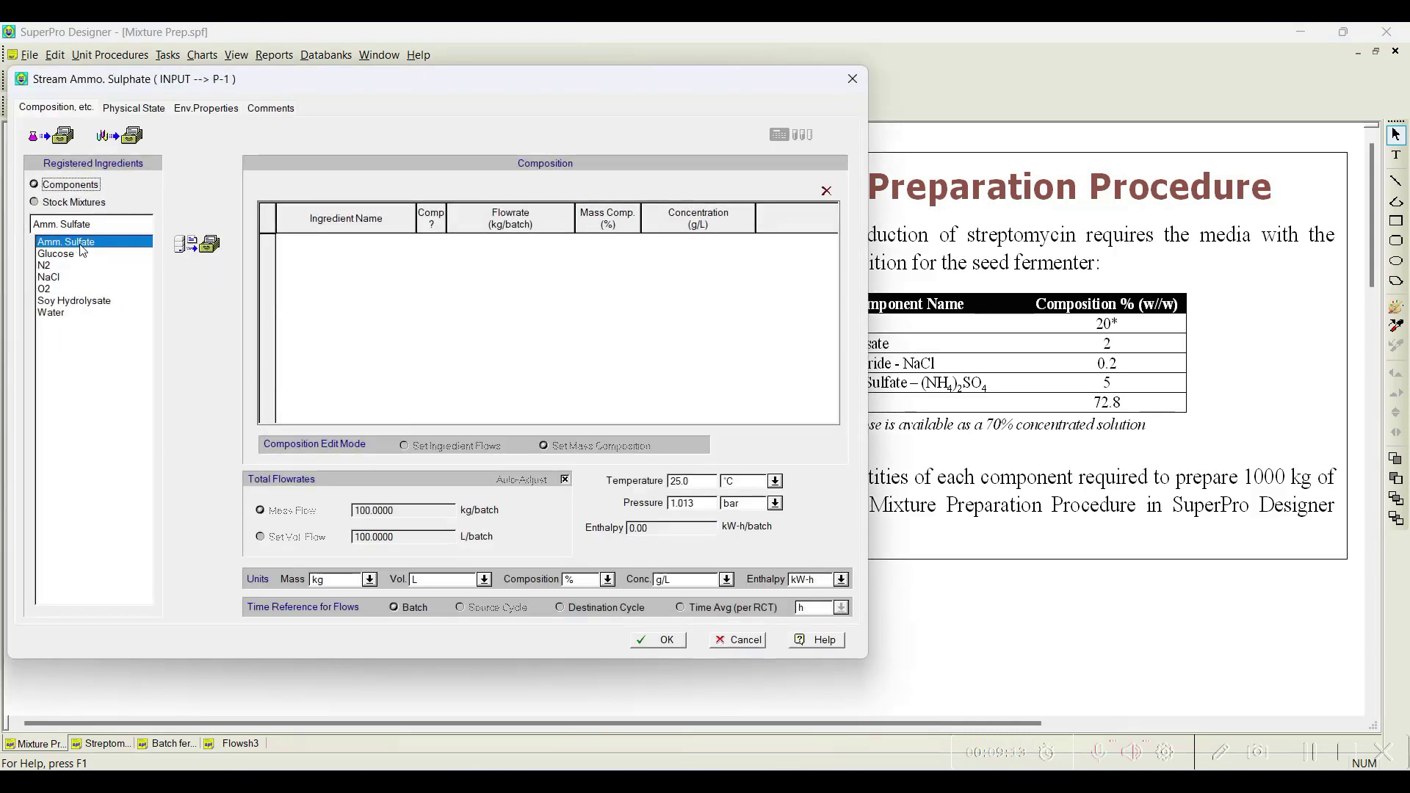
left_click(216, 247)
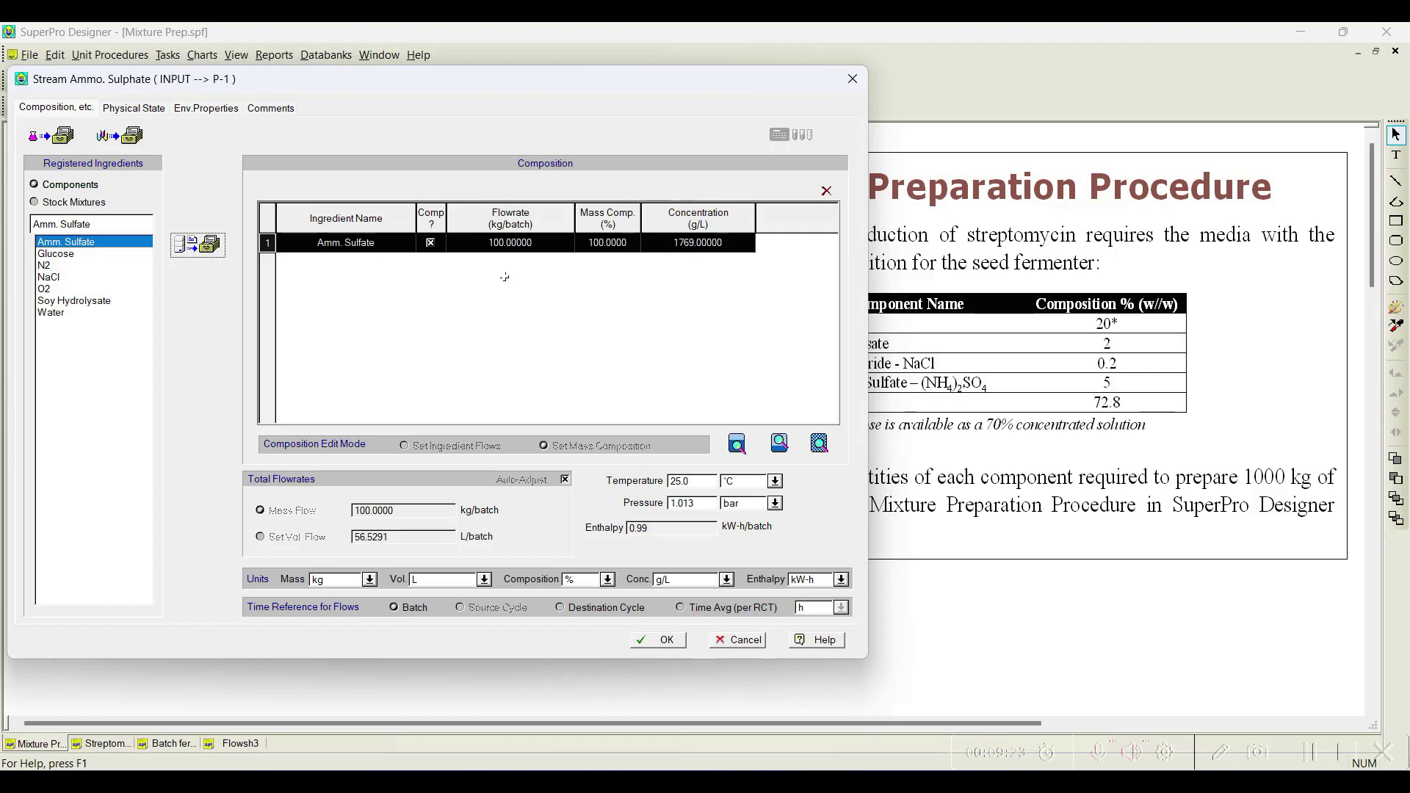
left_click(666, 640)
left_click(365, 494)
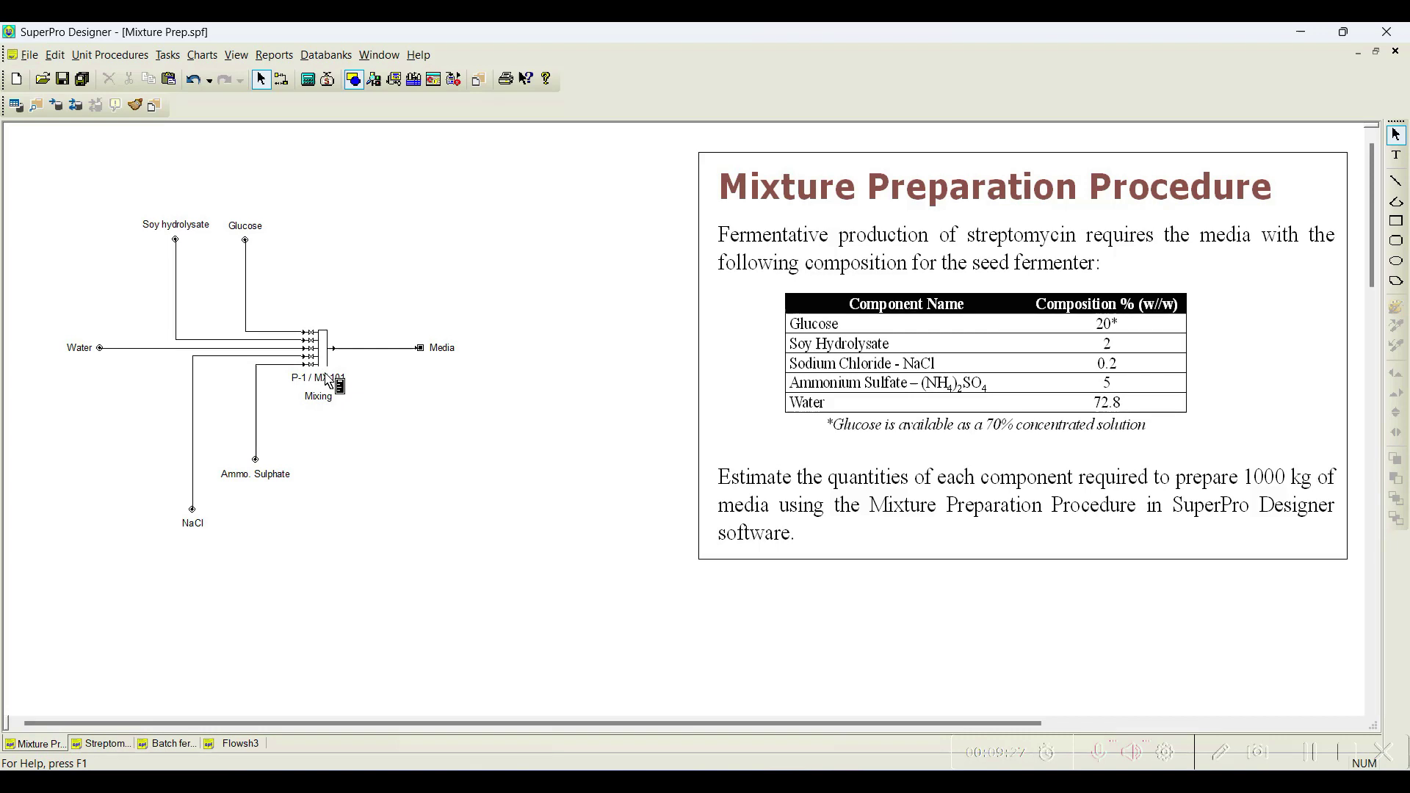
right_click(321, 359)
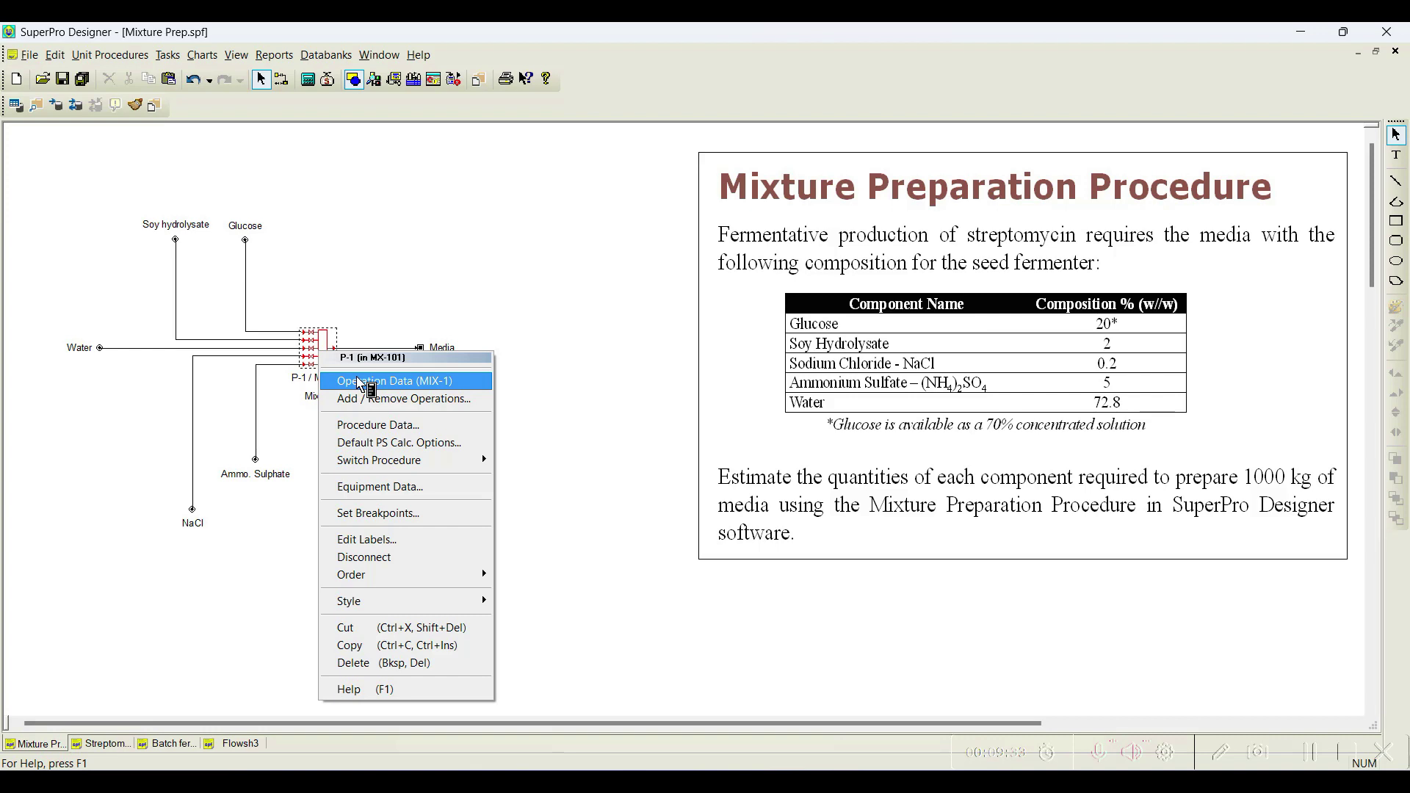
Step: Confirm P-1 holds only the MIX-1 operation, then open MIX-1's operation data
left_click(370, 399)
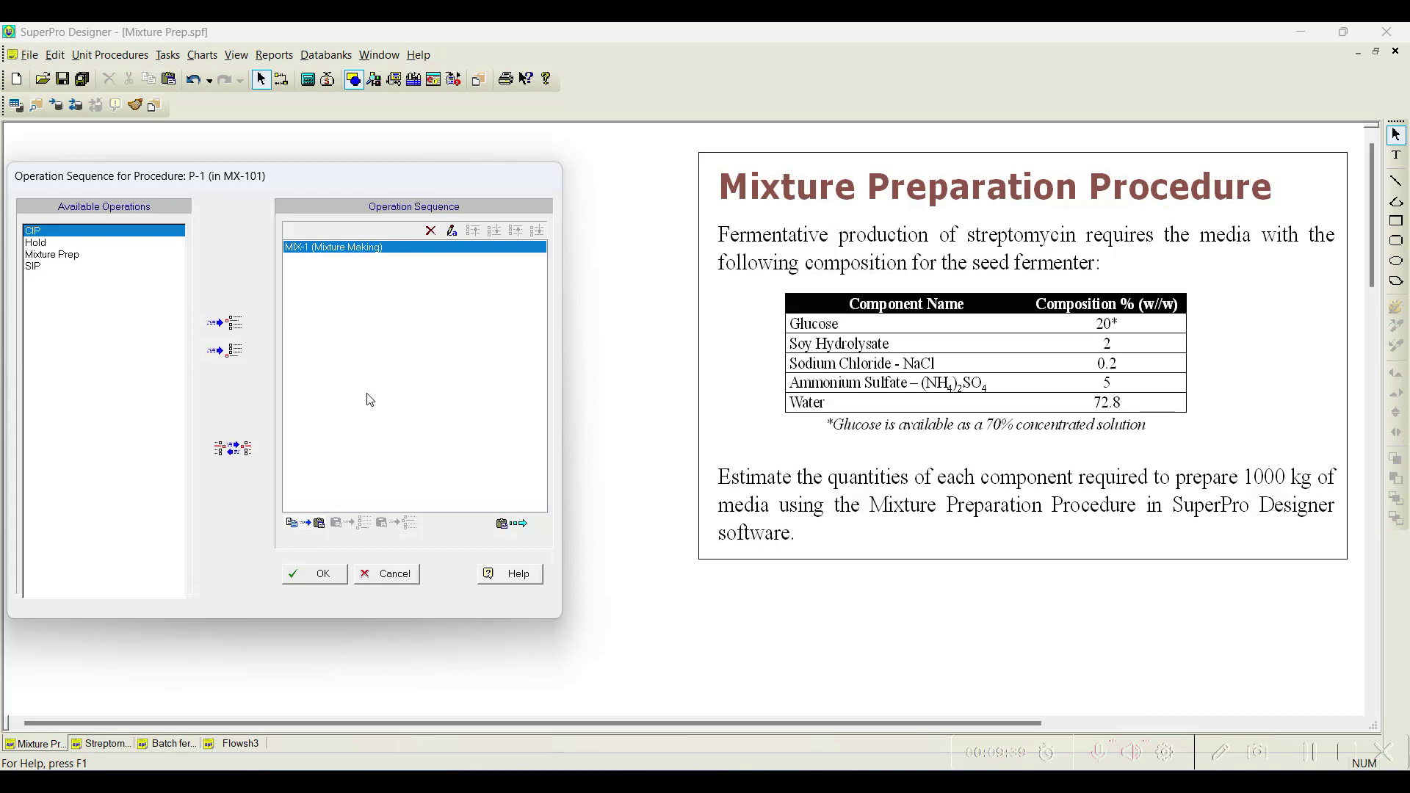
left_click(309, 576)
left_click(316, 356)
right_click(315, 360)
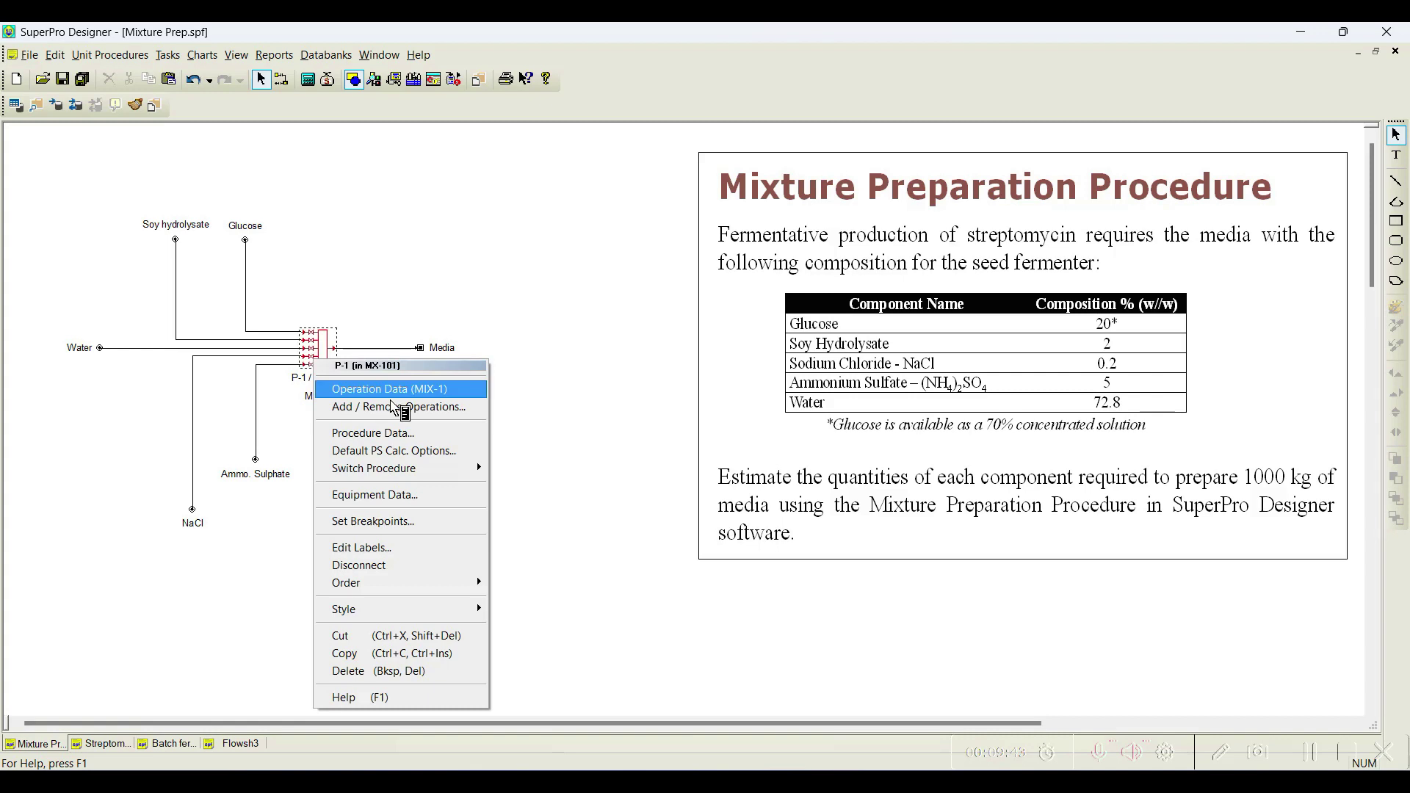
left_click(392, 395)
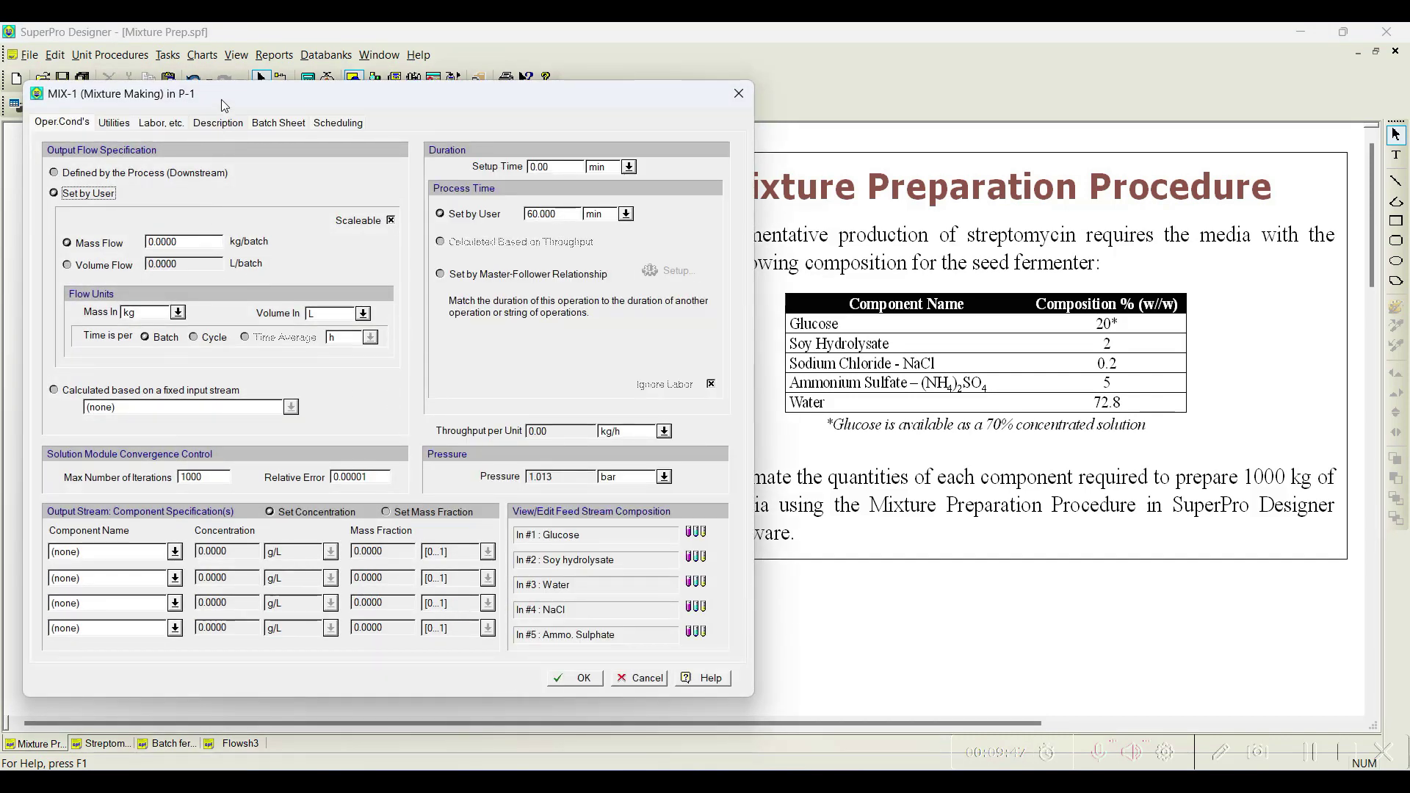
left_click_drag(222, 100, 242, 64)
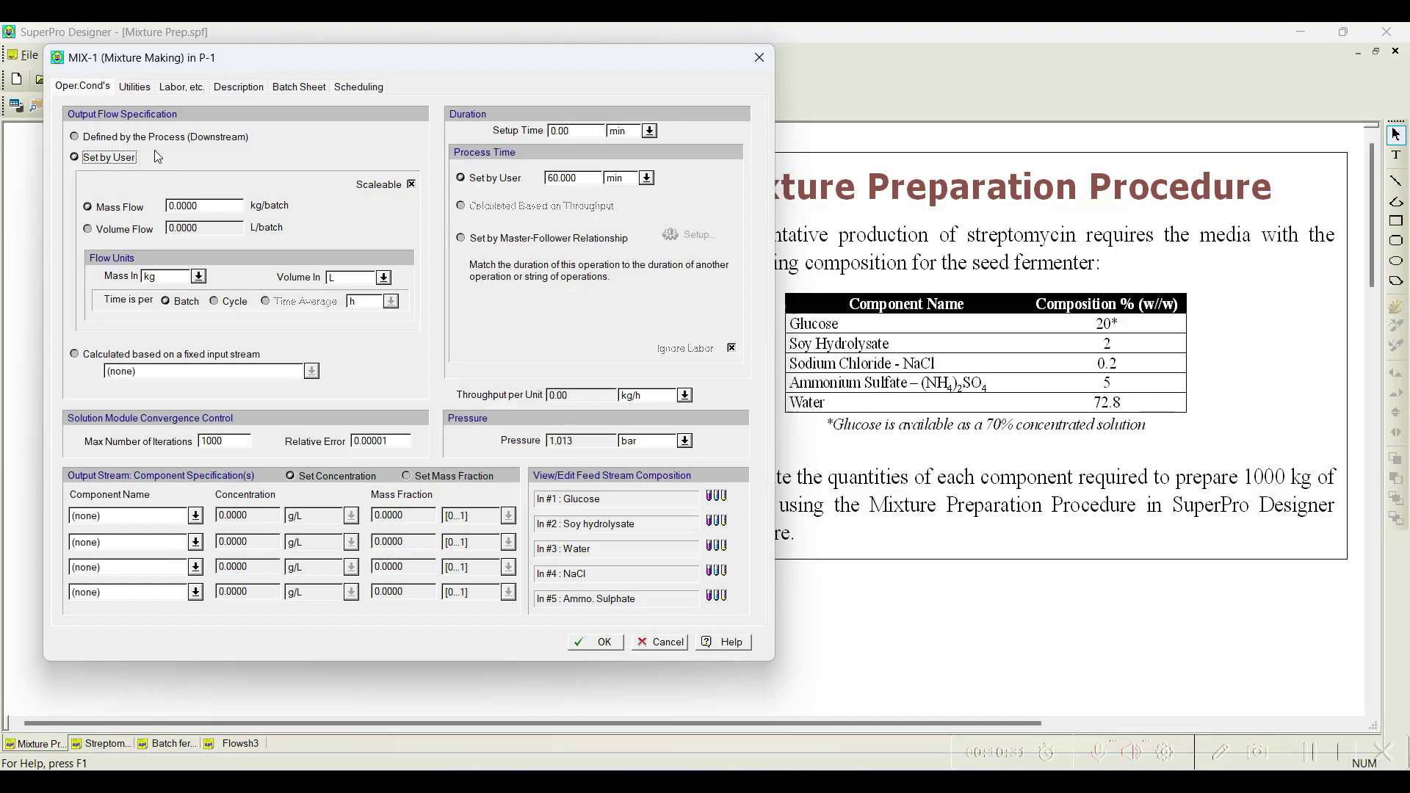
Step: Enter 1000 as MIX-1's output mass flow, keeping kg as the unit
left_click(199, 208)
type("1000.0000")
left_click(199, 277)
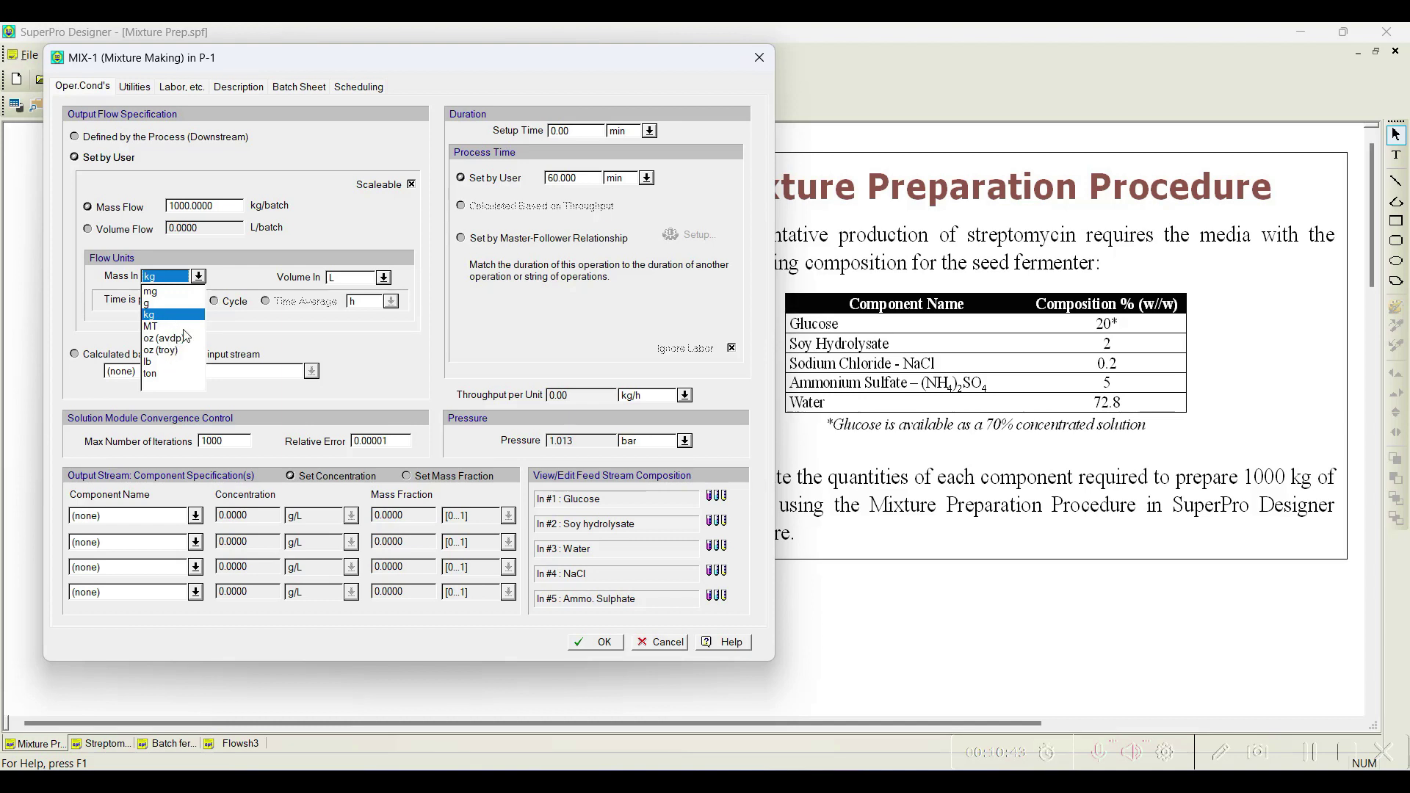
left_click(221, 280)
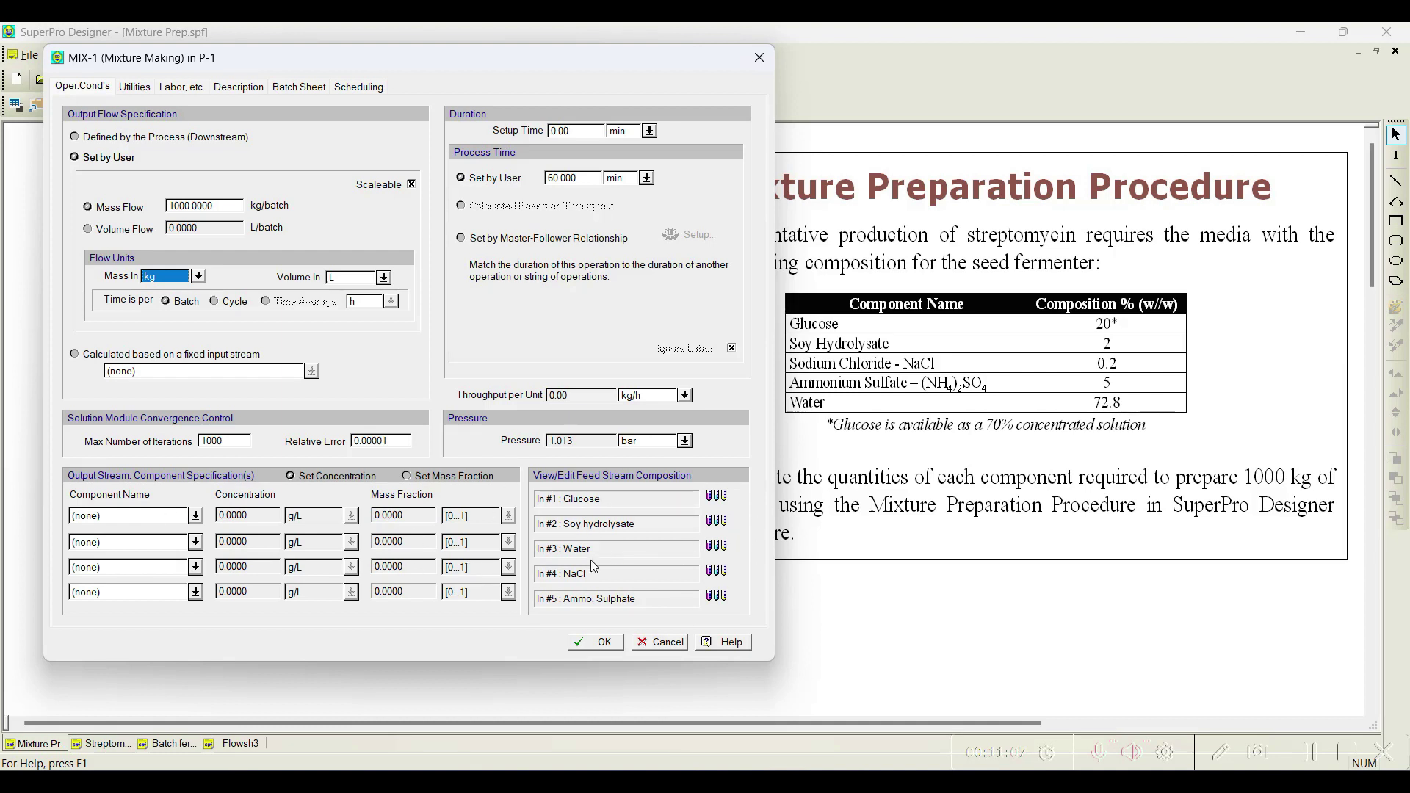
Step: Set the output by mass fraction, with Amm. Sulfate at 5% and Soy Hydrolysate at 2%
left_click(196, 516)
left_click(128, 552)
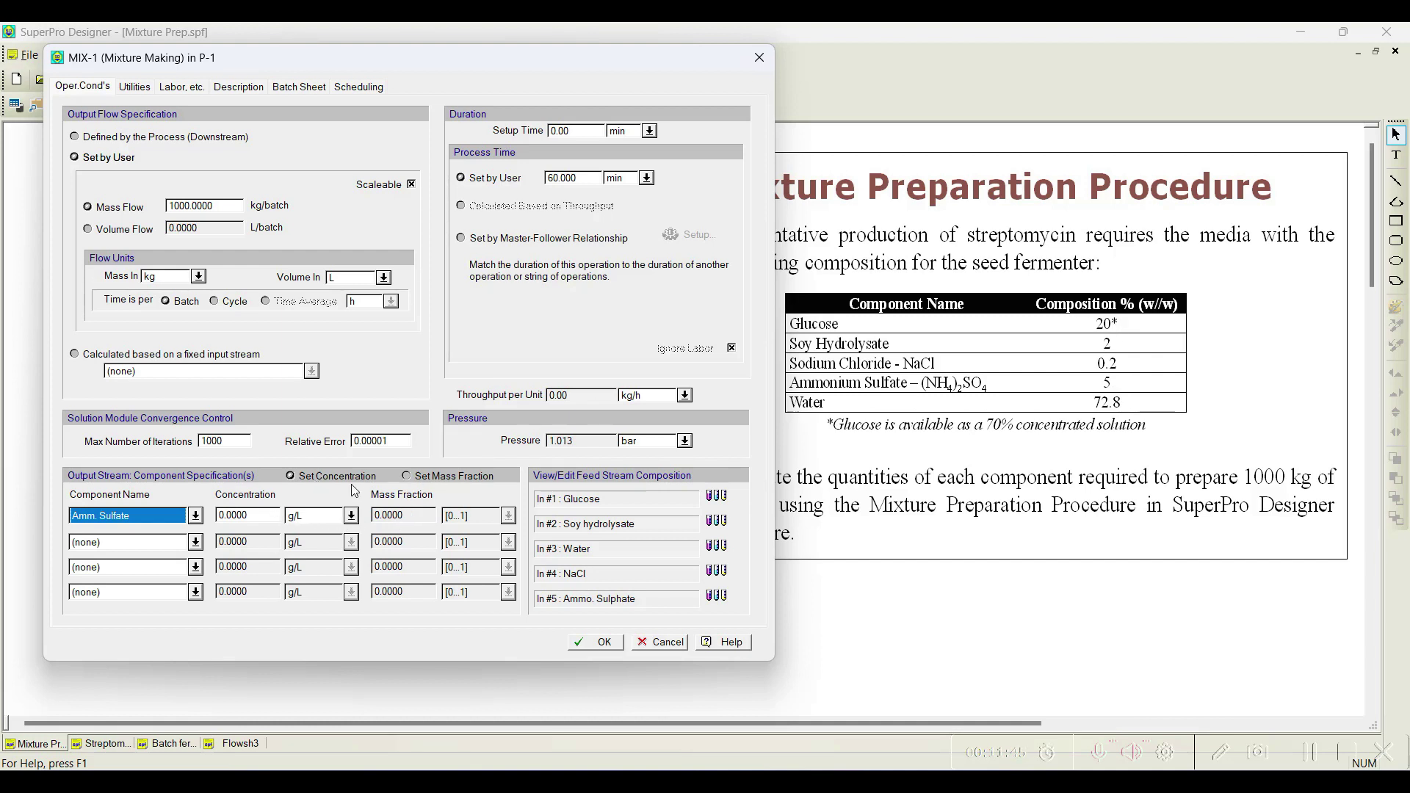
left_click(425, 482)
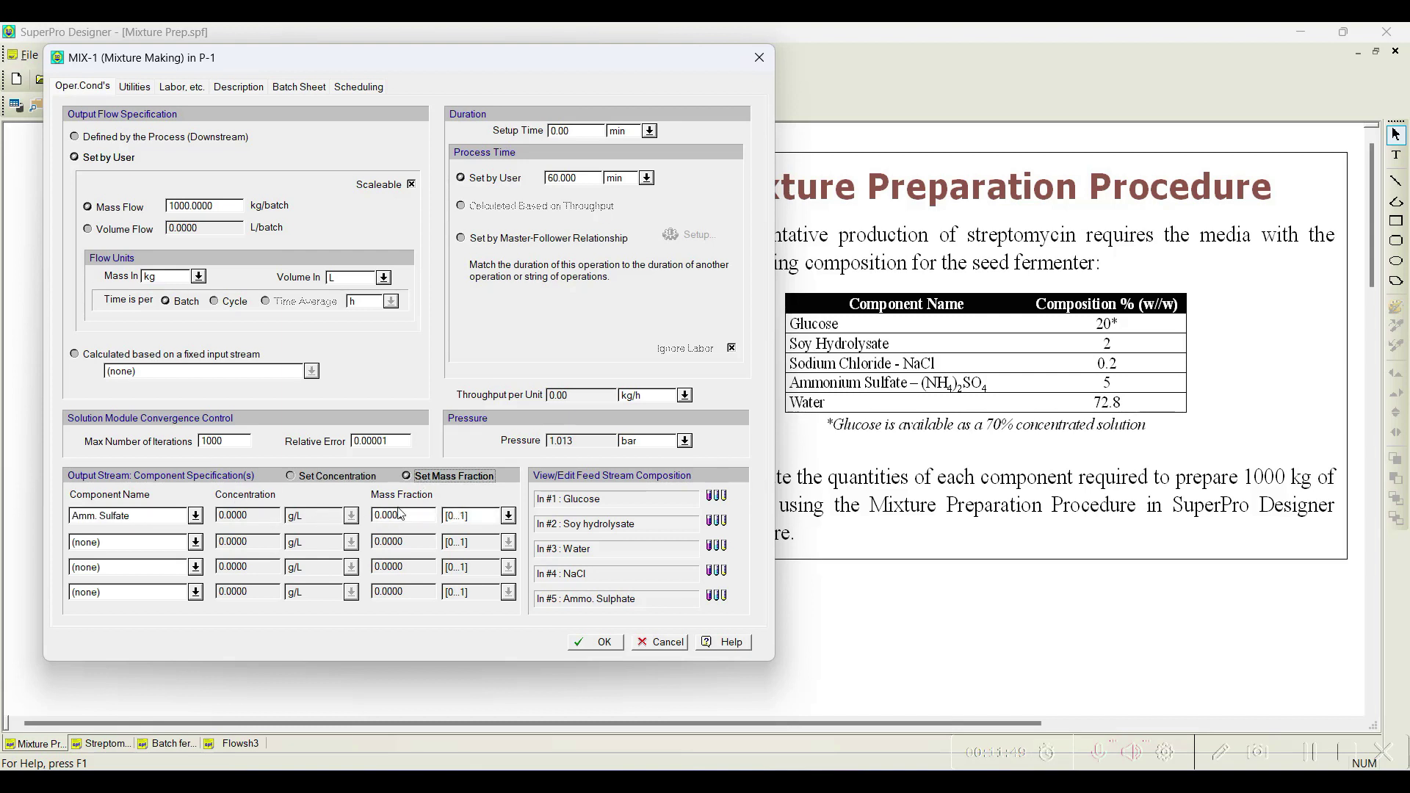
left_click(508, 516)
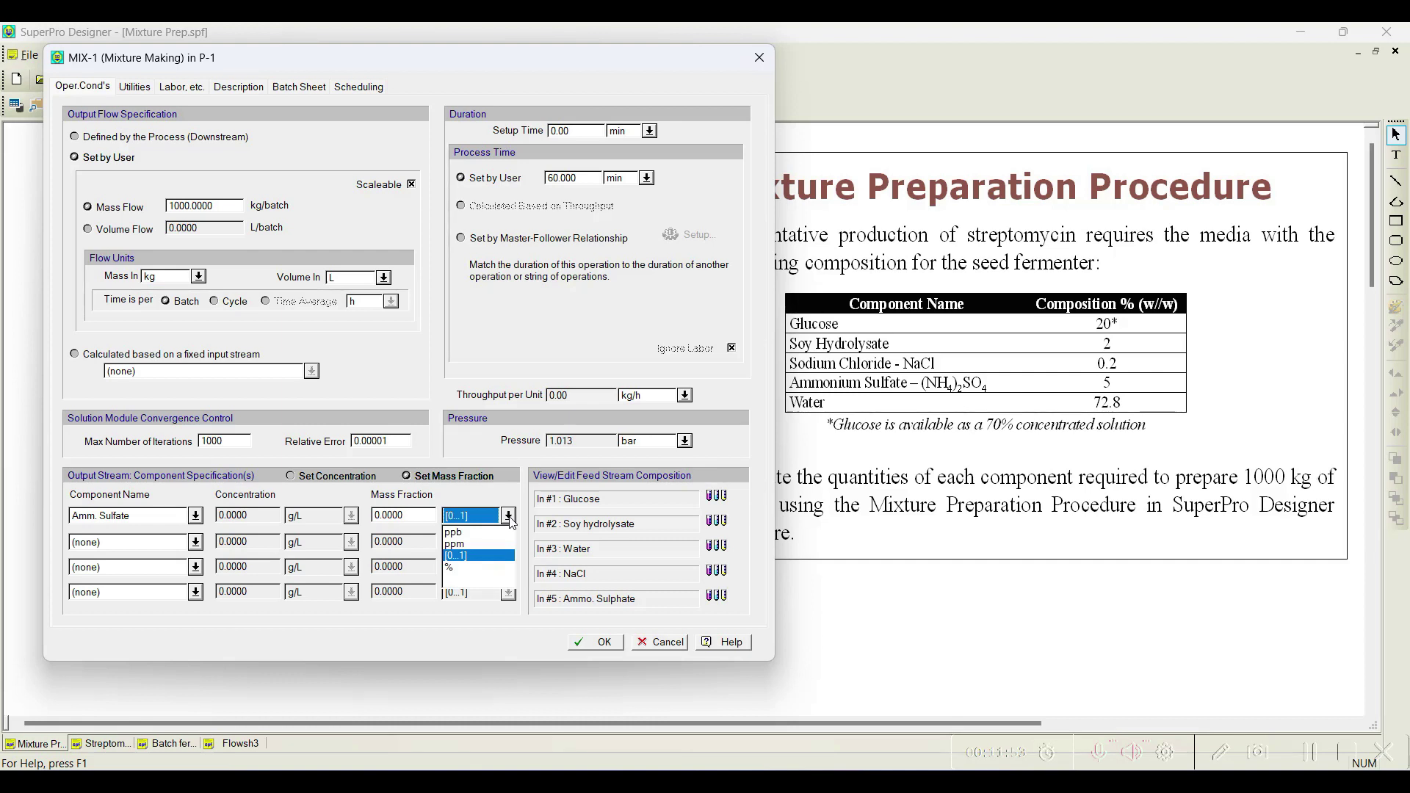
left_click(455, 572)
double_click(419, 514)
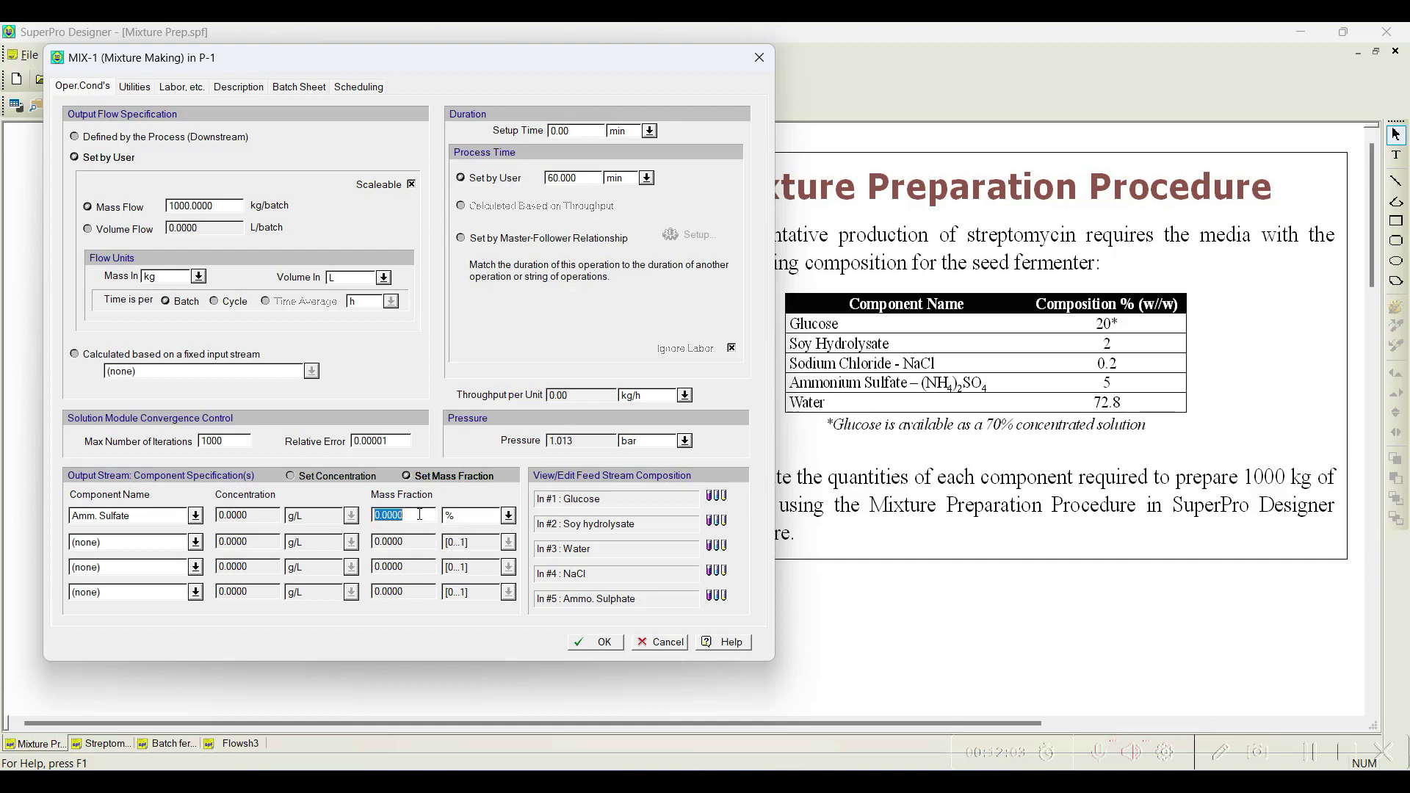
type("5")
left_click(195, 543)
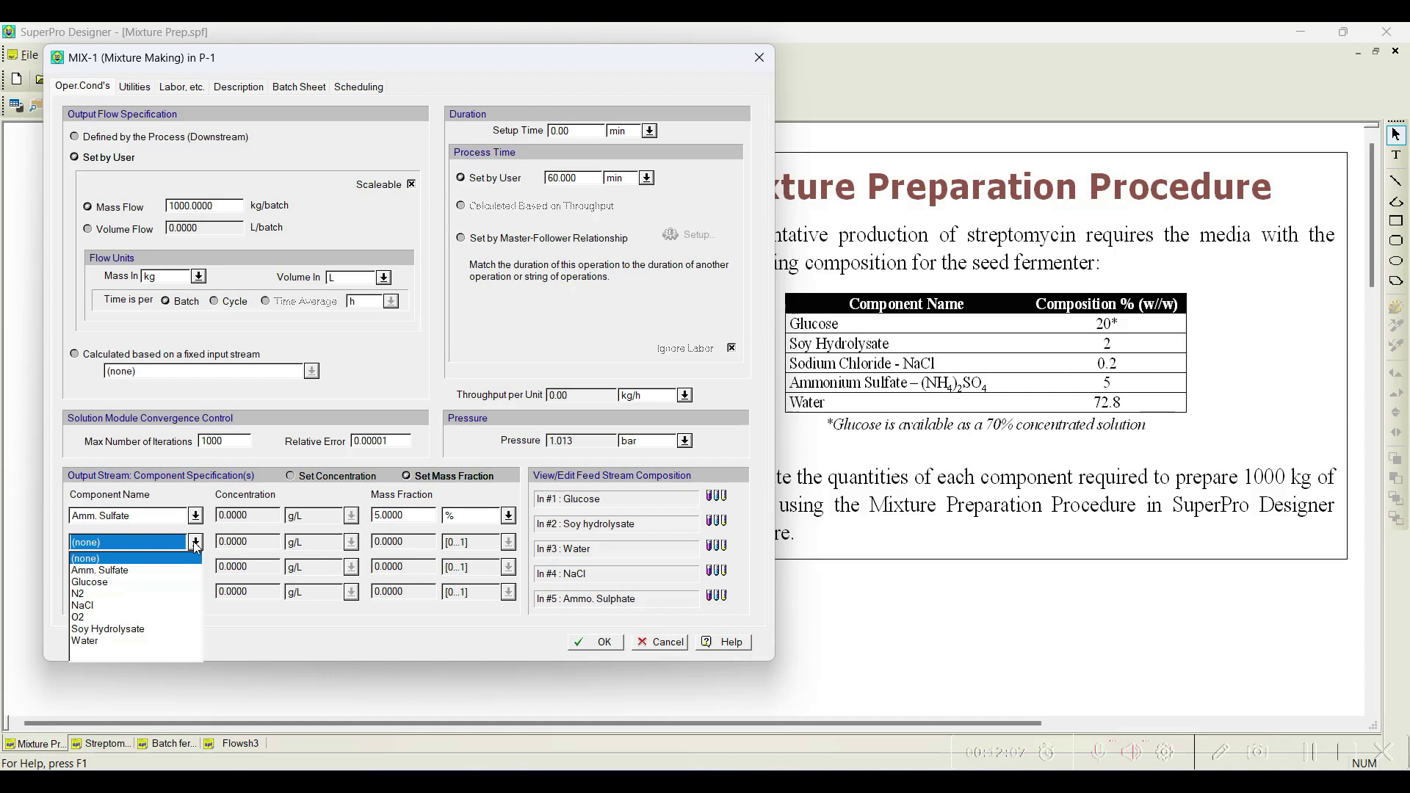
left_click(129, 630)
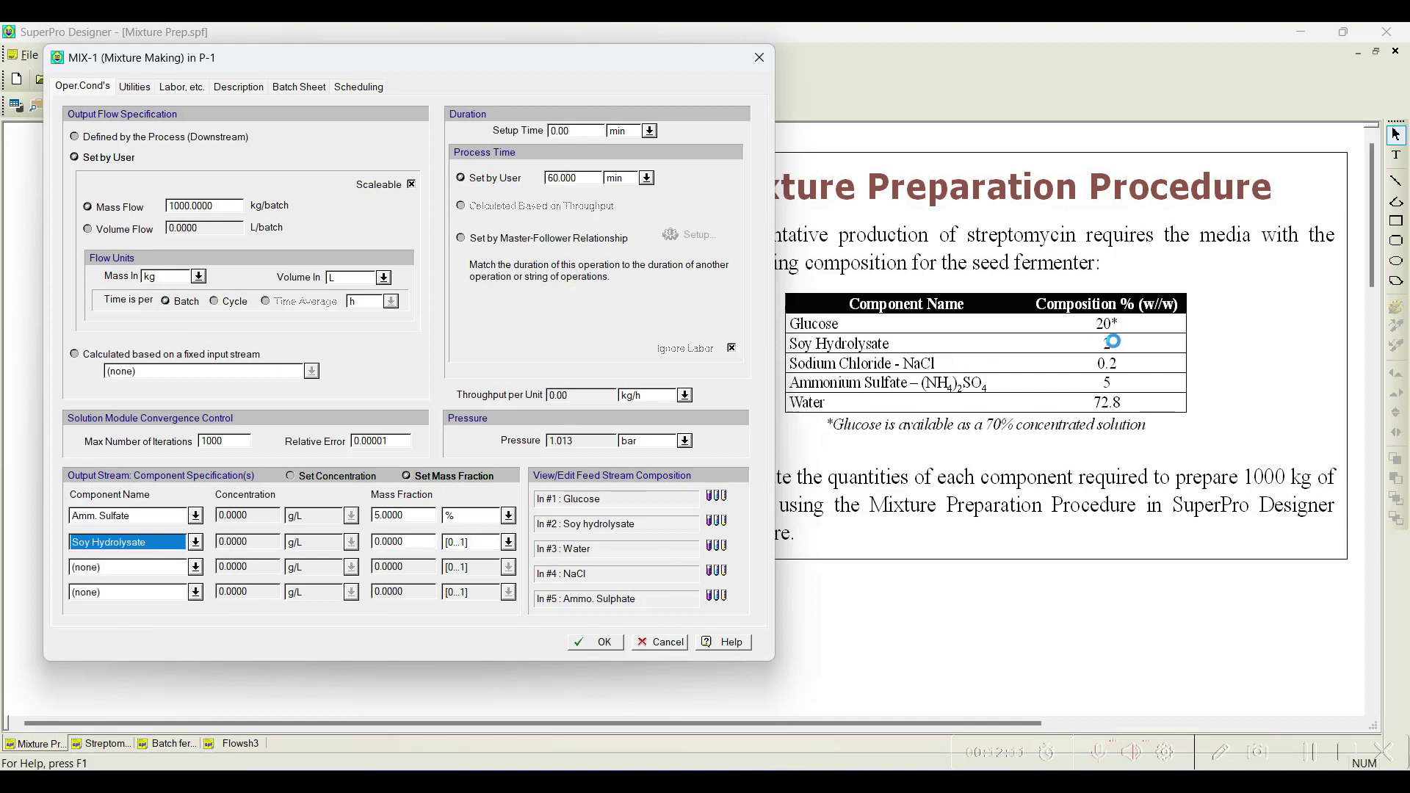
left_click(509, 542)
left_click(468, 597)
double_click(417, 542)
type("2")
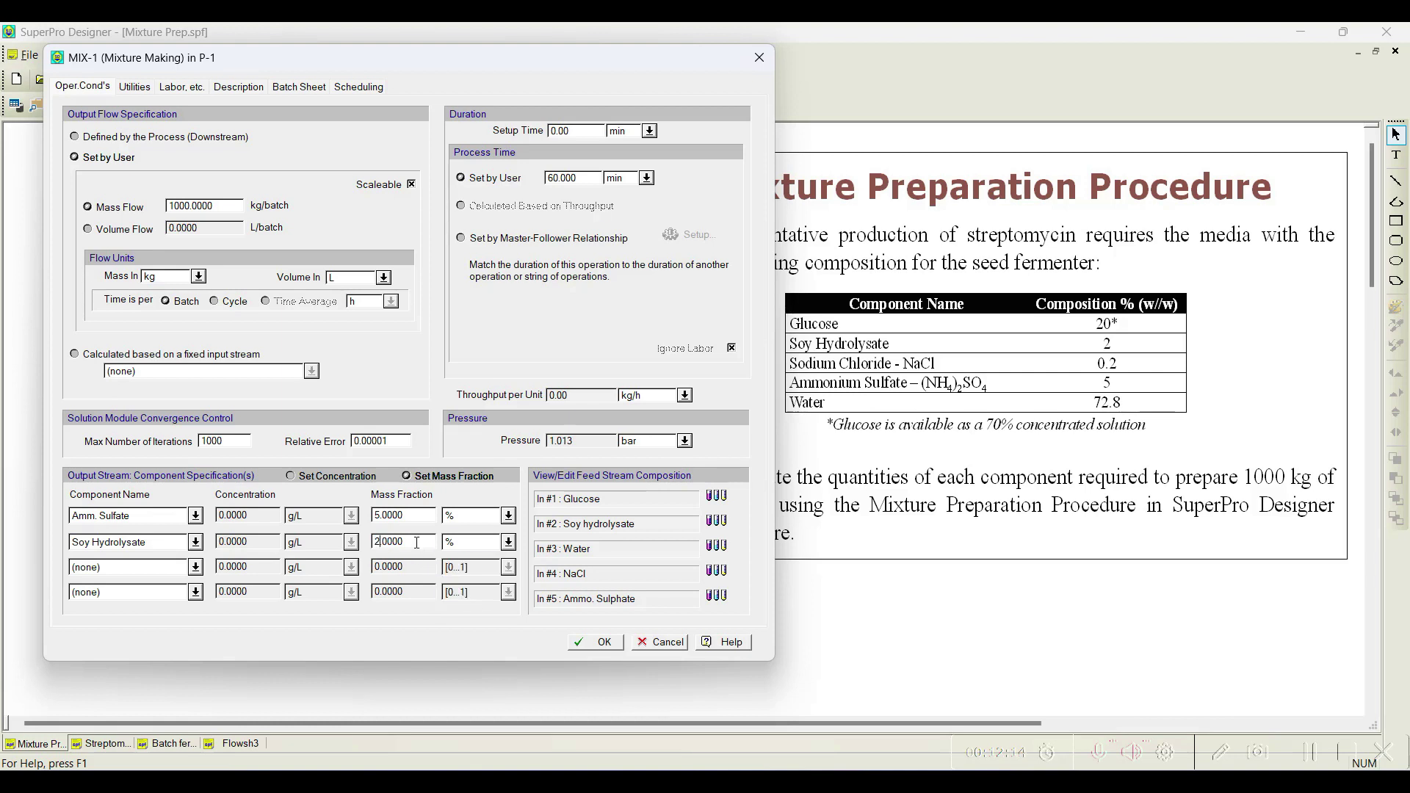
Step: Add Glucose at 20% and NaCl at 0.2% as output mass fractions
left_click(196, 567)
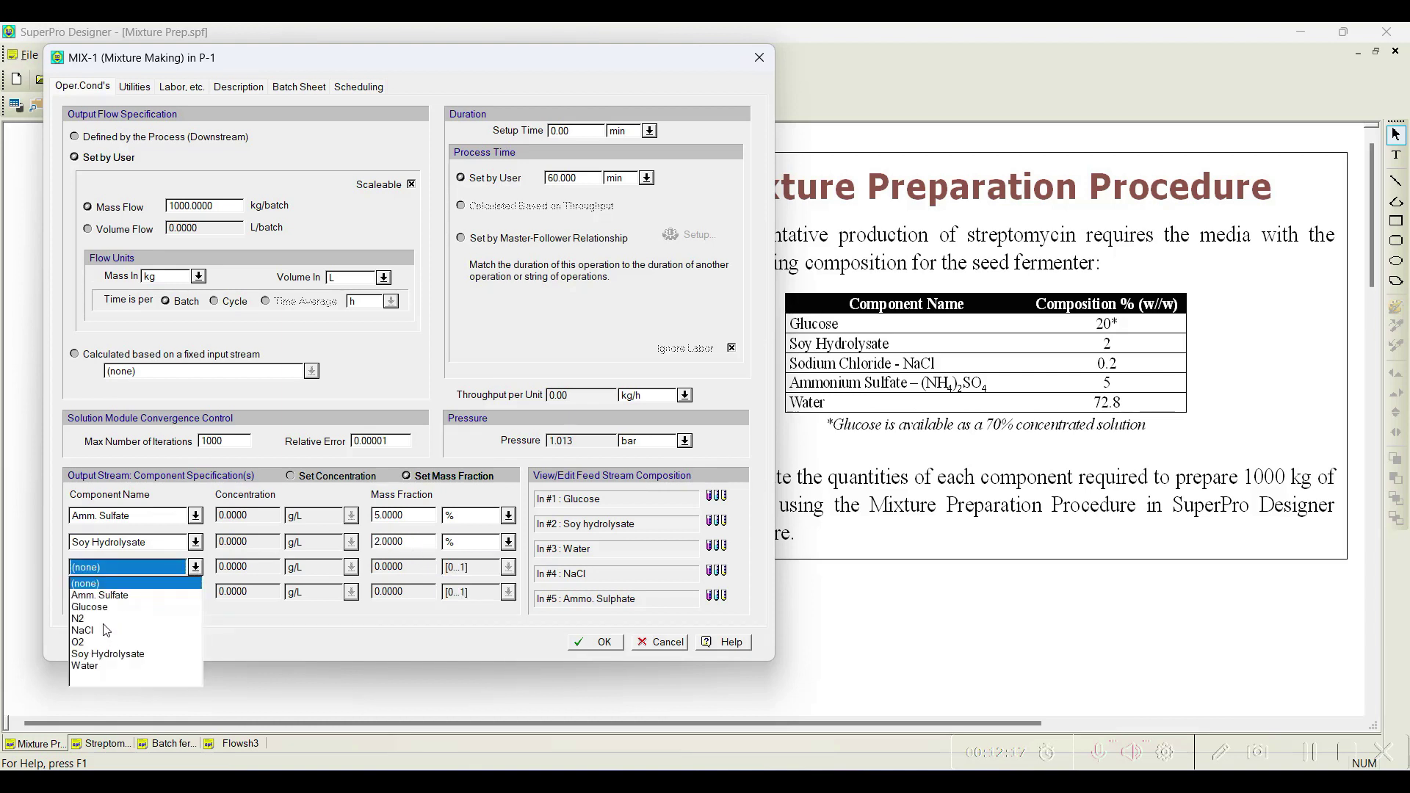
left_click(113, 609)
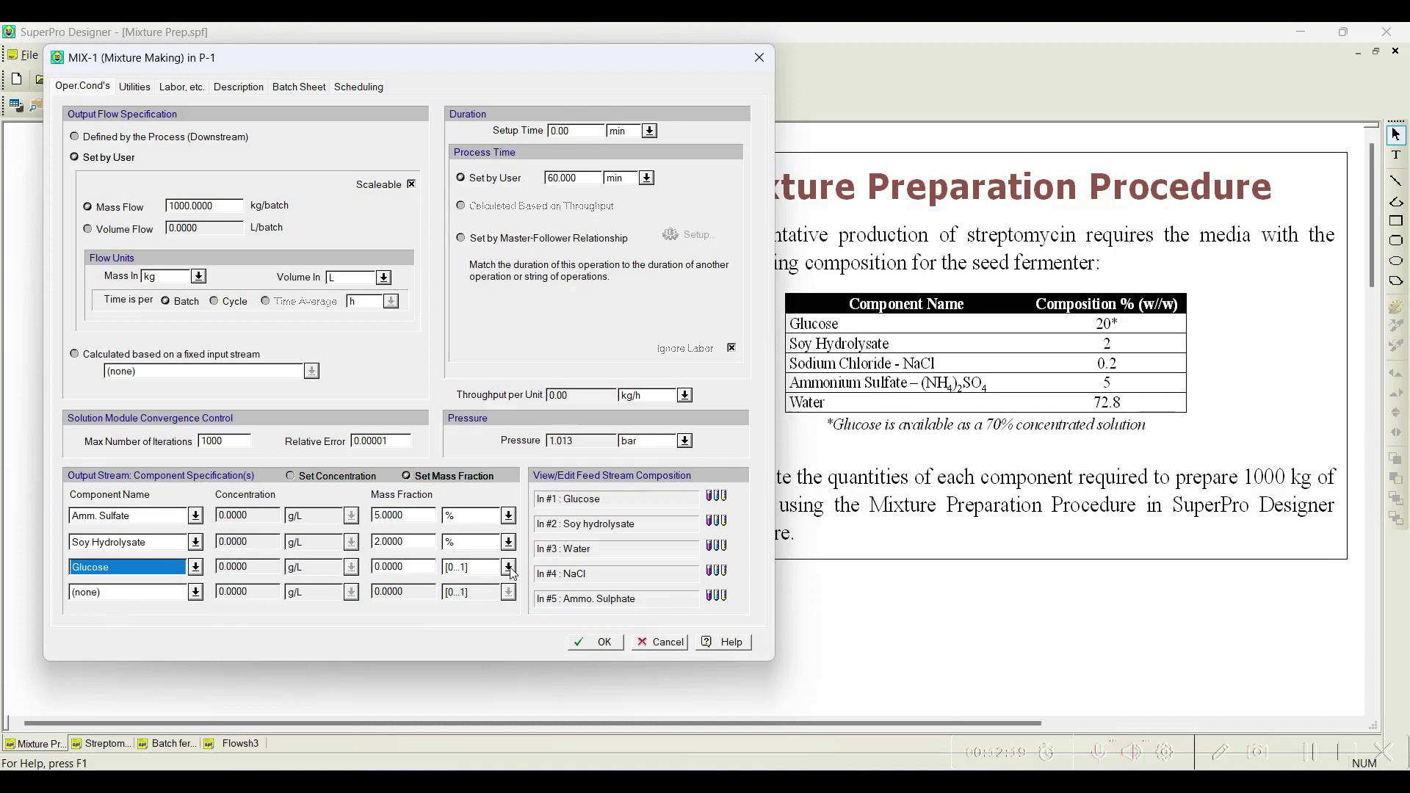
left_click(467, 578)
left_click(457, 621)
double_click(423, 566)
type("20")
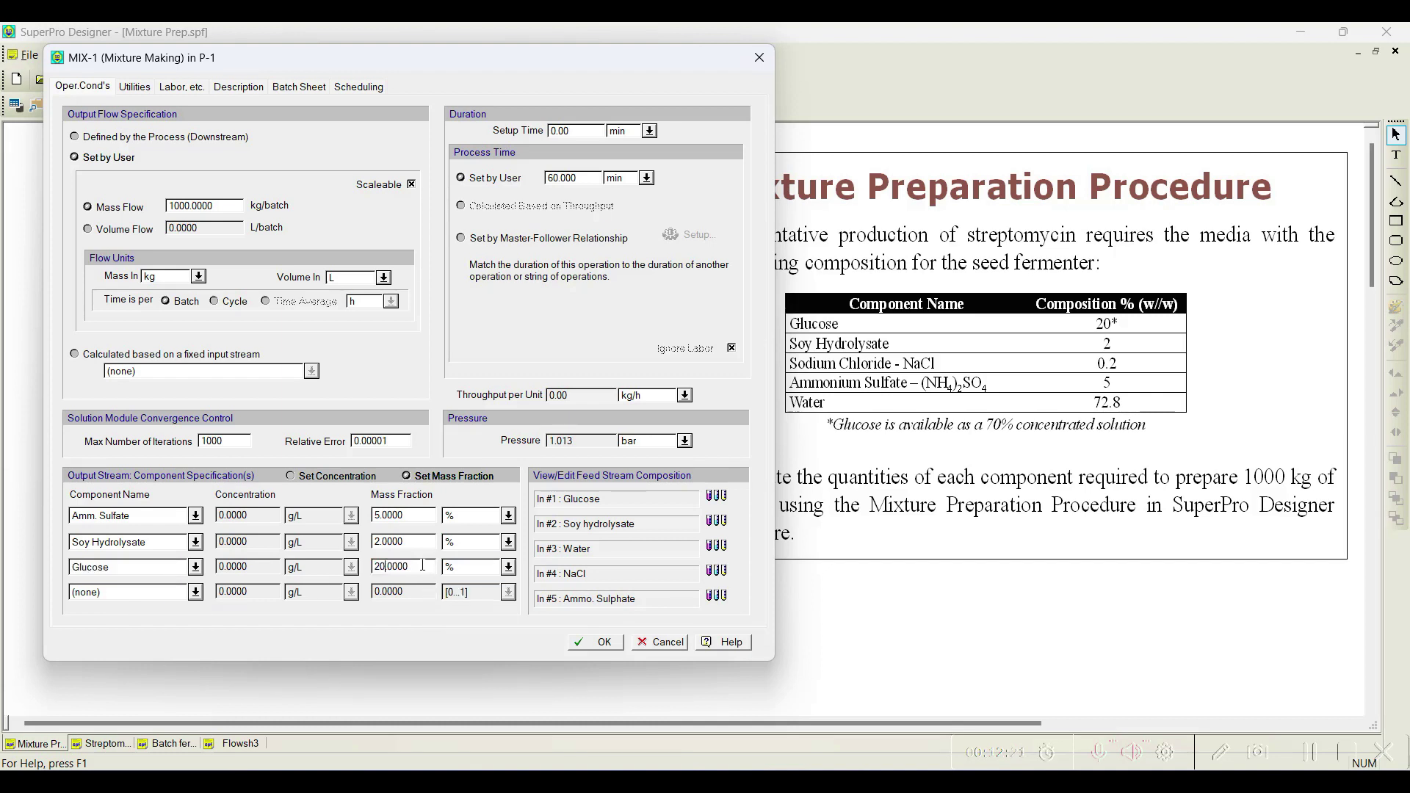
left_click(196, 593)
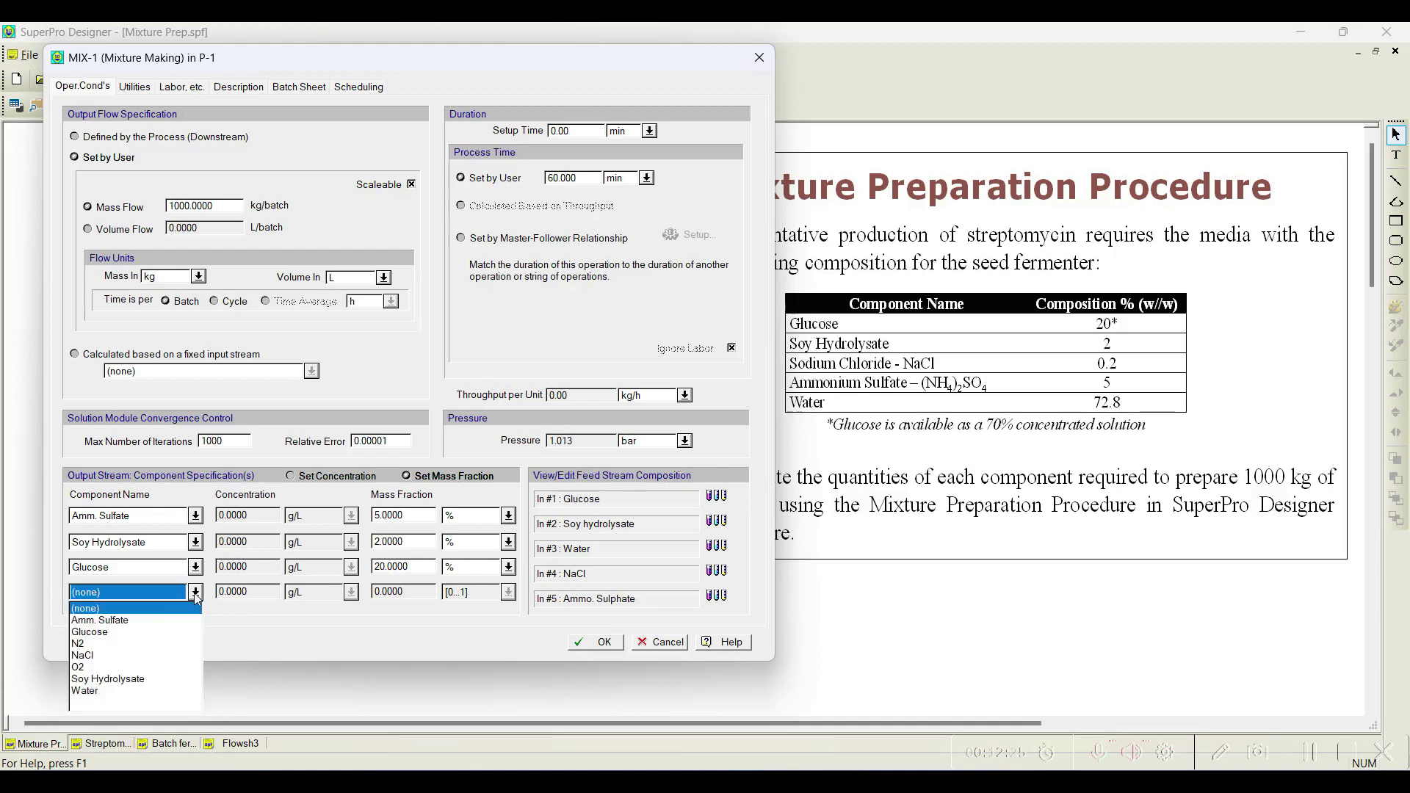
left_click(107, 656)
left_click(508, 592)
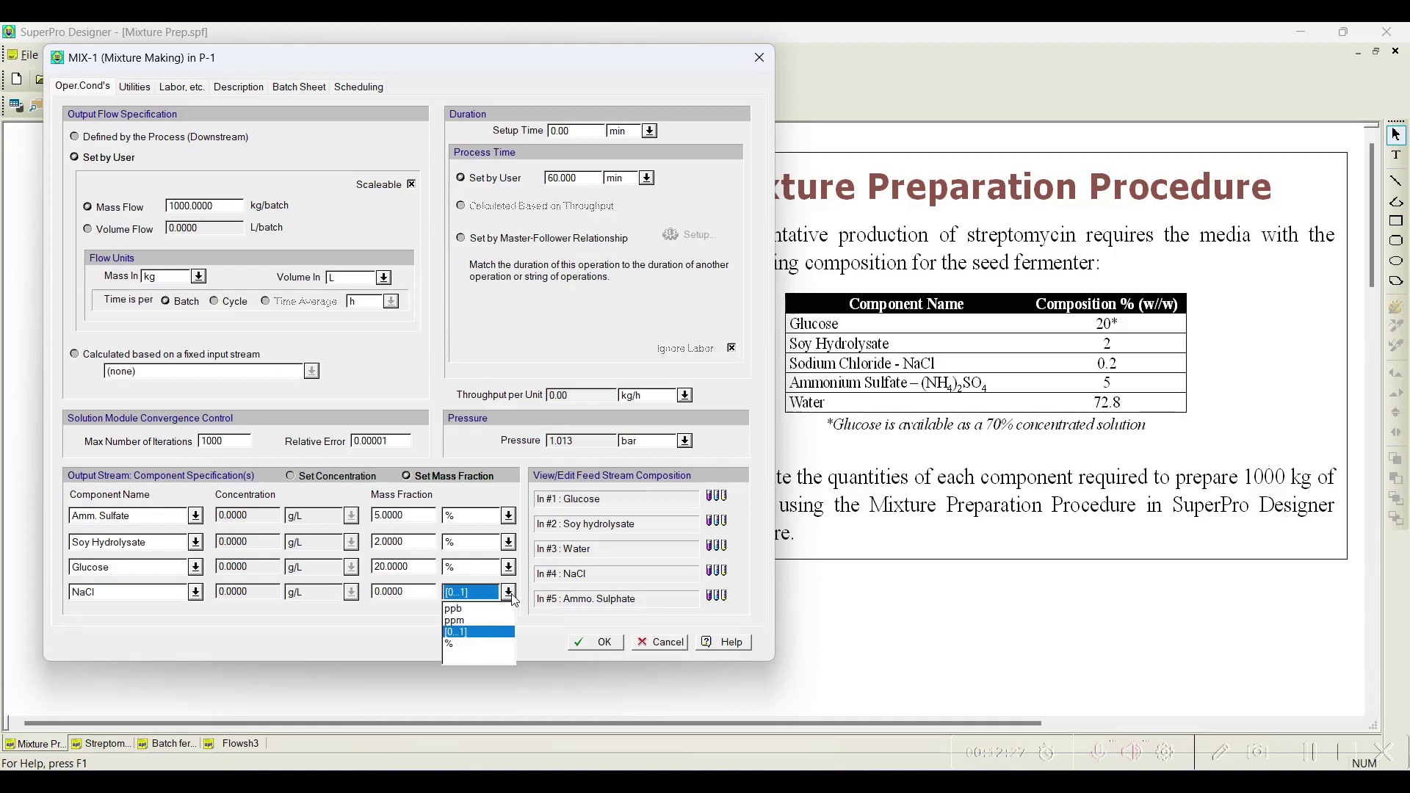
left_click(473, 645)
left_click(404, 591)
key("Home")
key("Right")
type(".2")
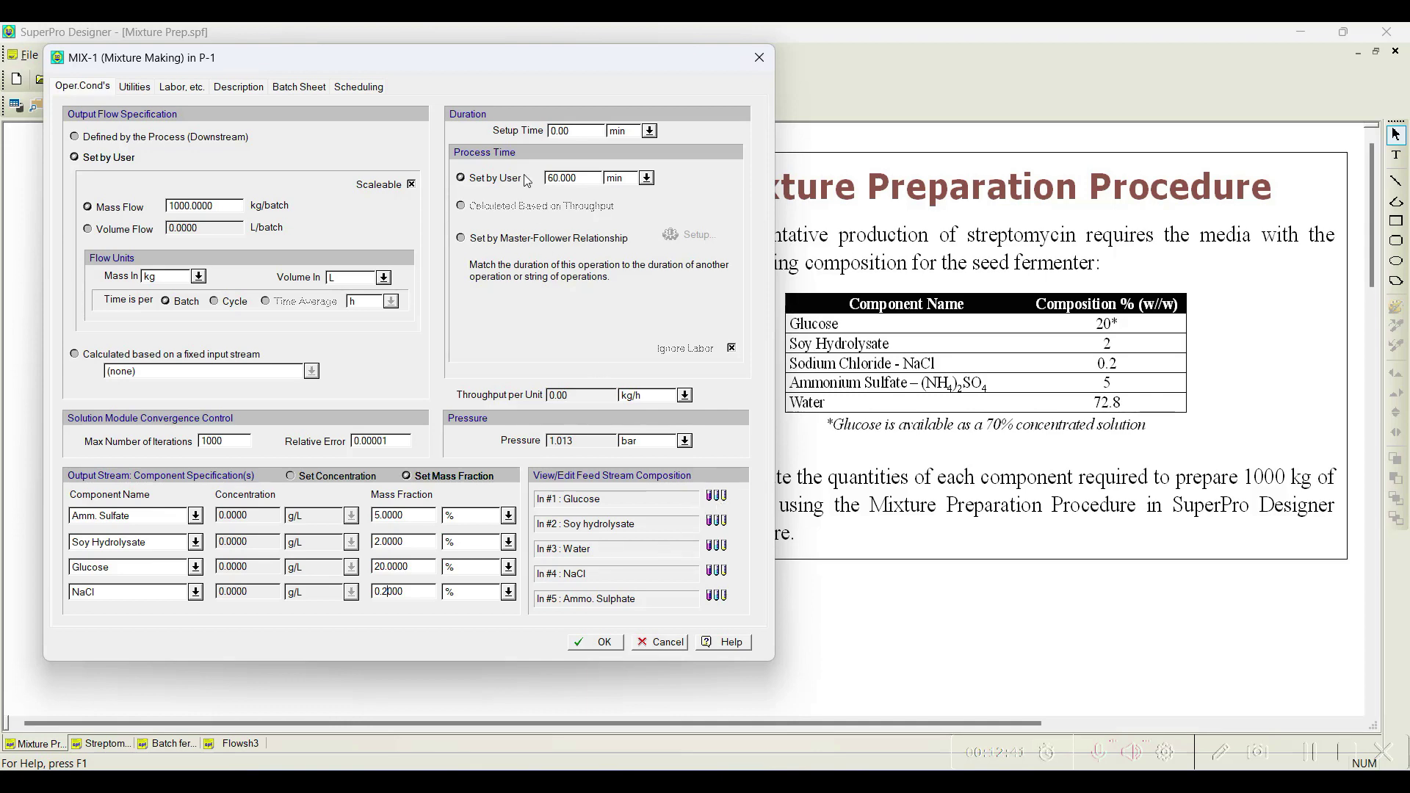
left_click_drag(488, 68, 942, 88)
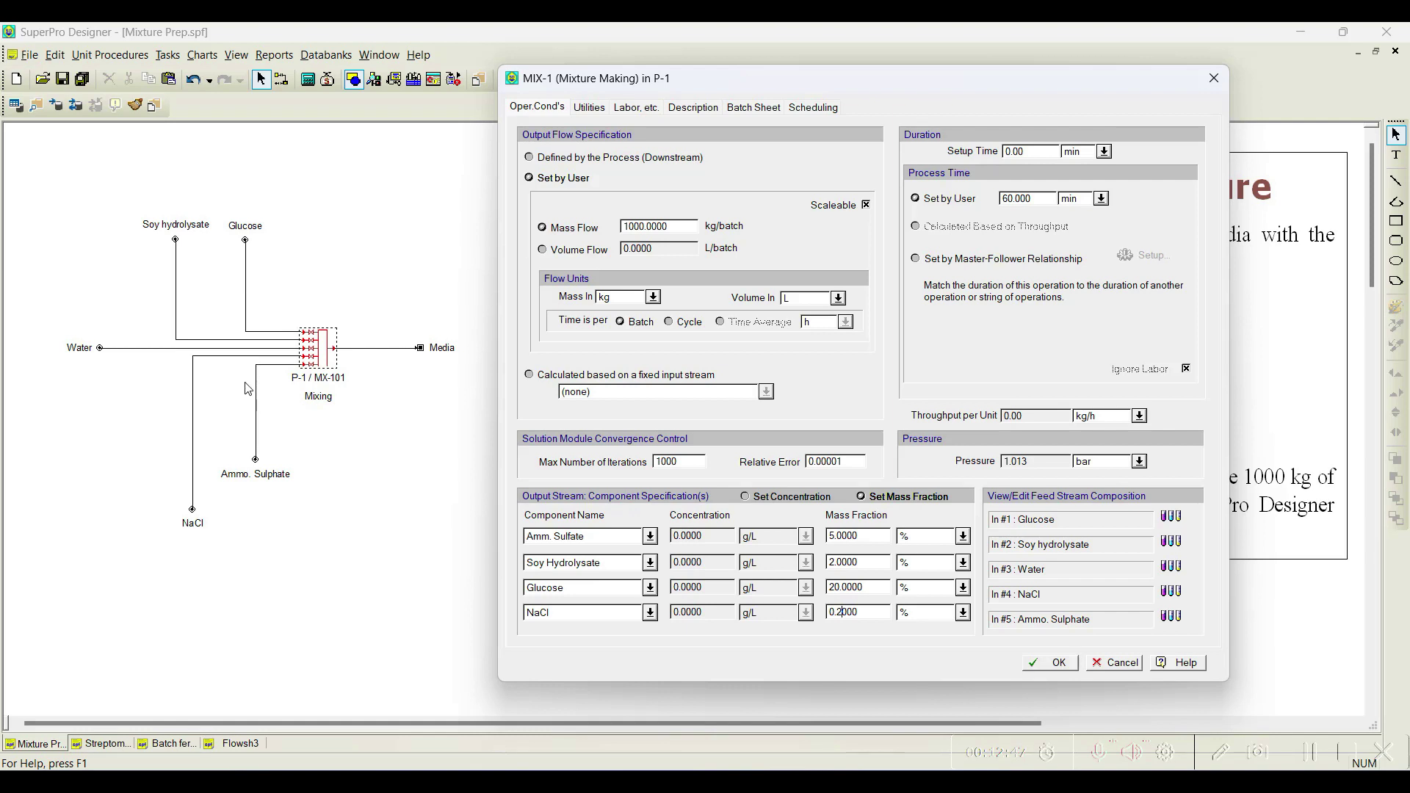
Step: Confirm the Glucose feed is 70% glucose in water and accept the MIX-1 settings
left_click(1171, 517)
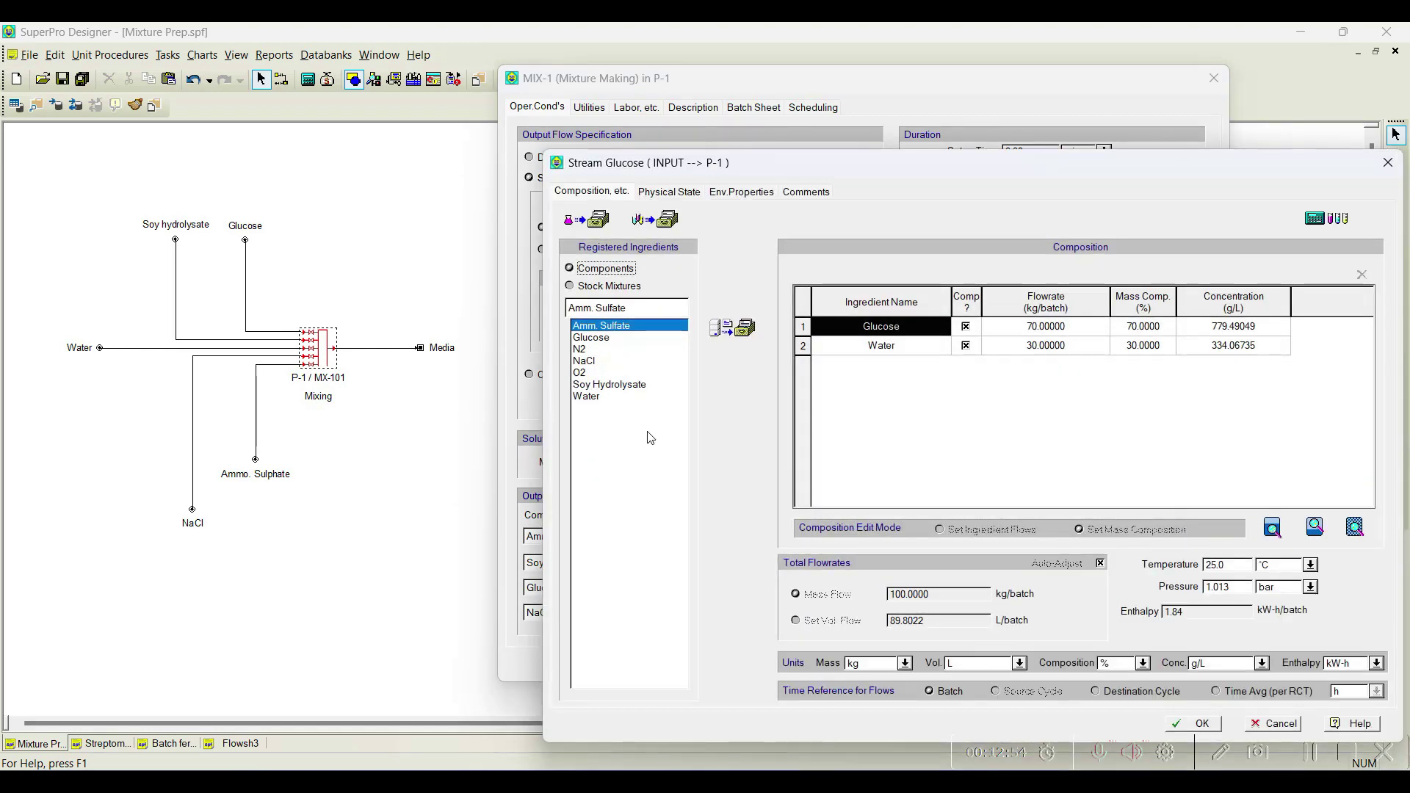
left_click(1195, 724)
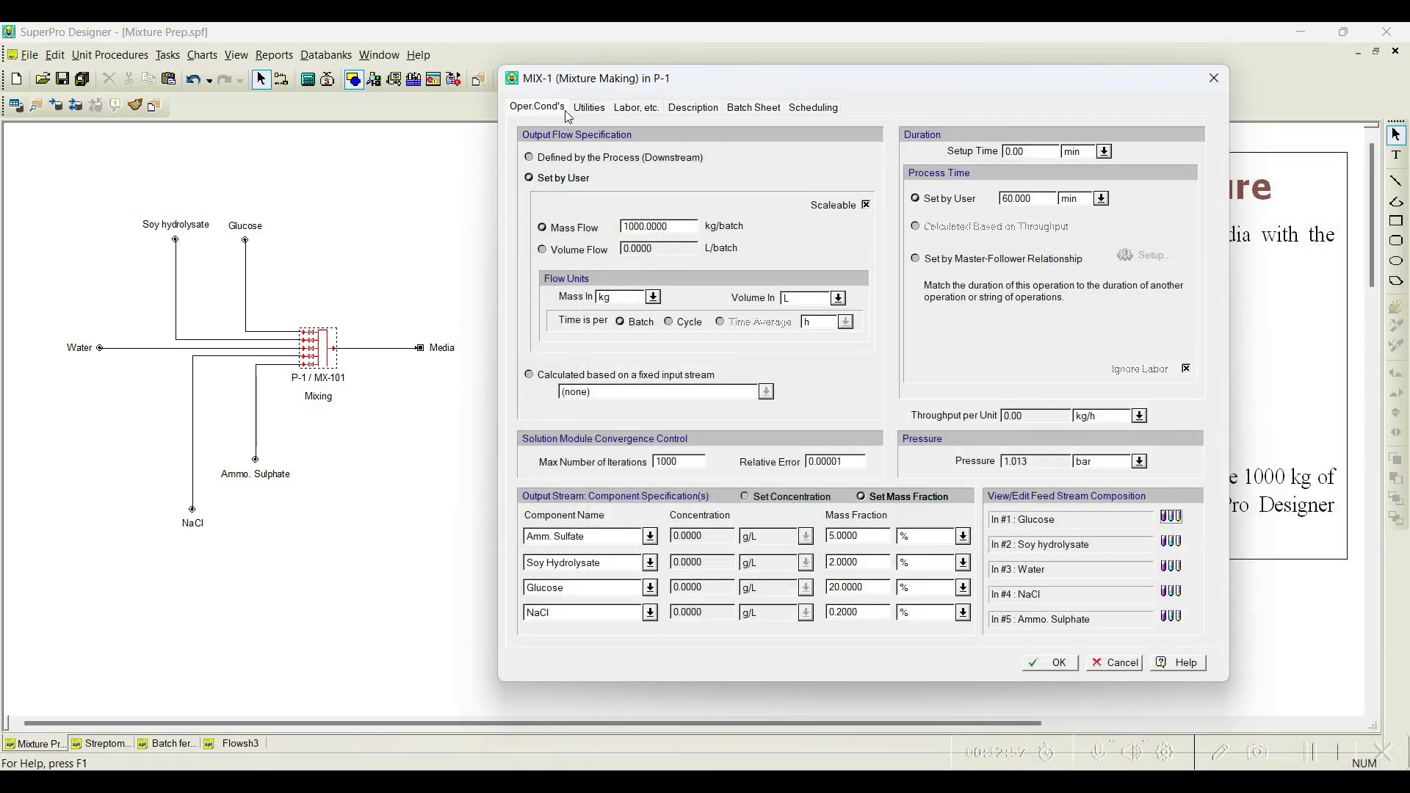
left_click(1055, 663)
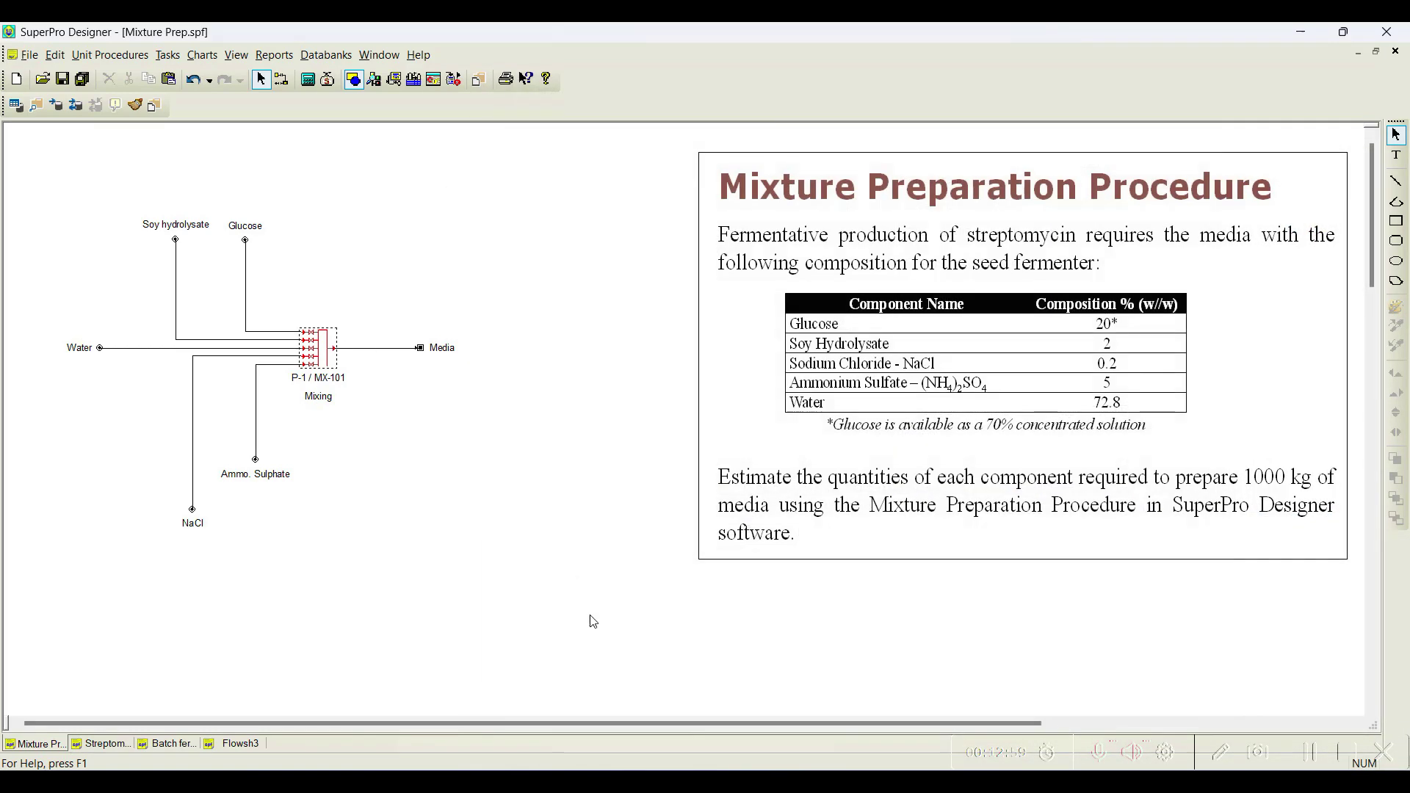
Step: Solve the M&E balances and check Media: 200 kg glucose, 50 ammonium sulfate, 728 water per batch
left_click(309, 79)
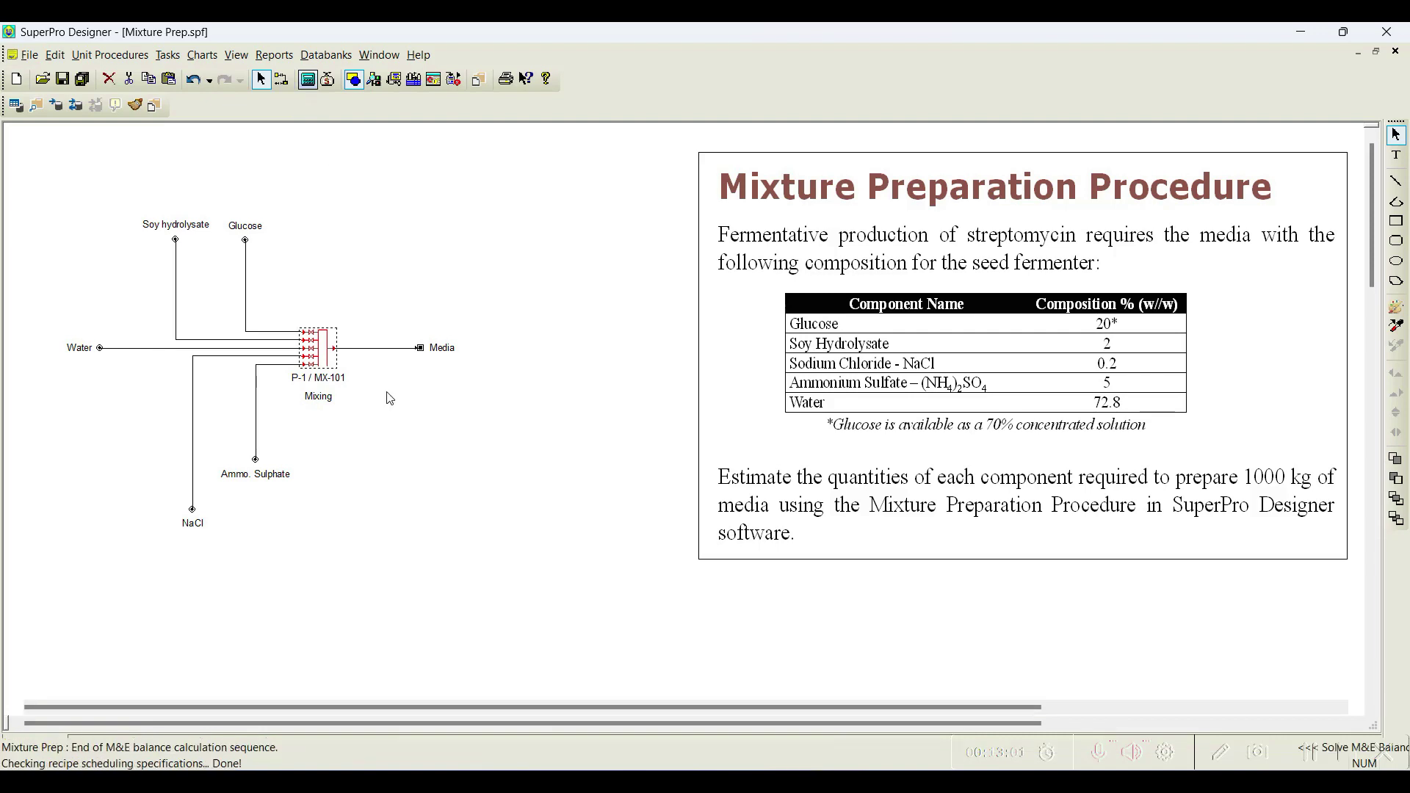
left_click(400, 534)
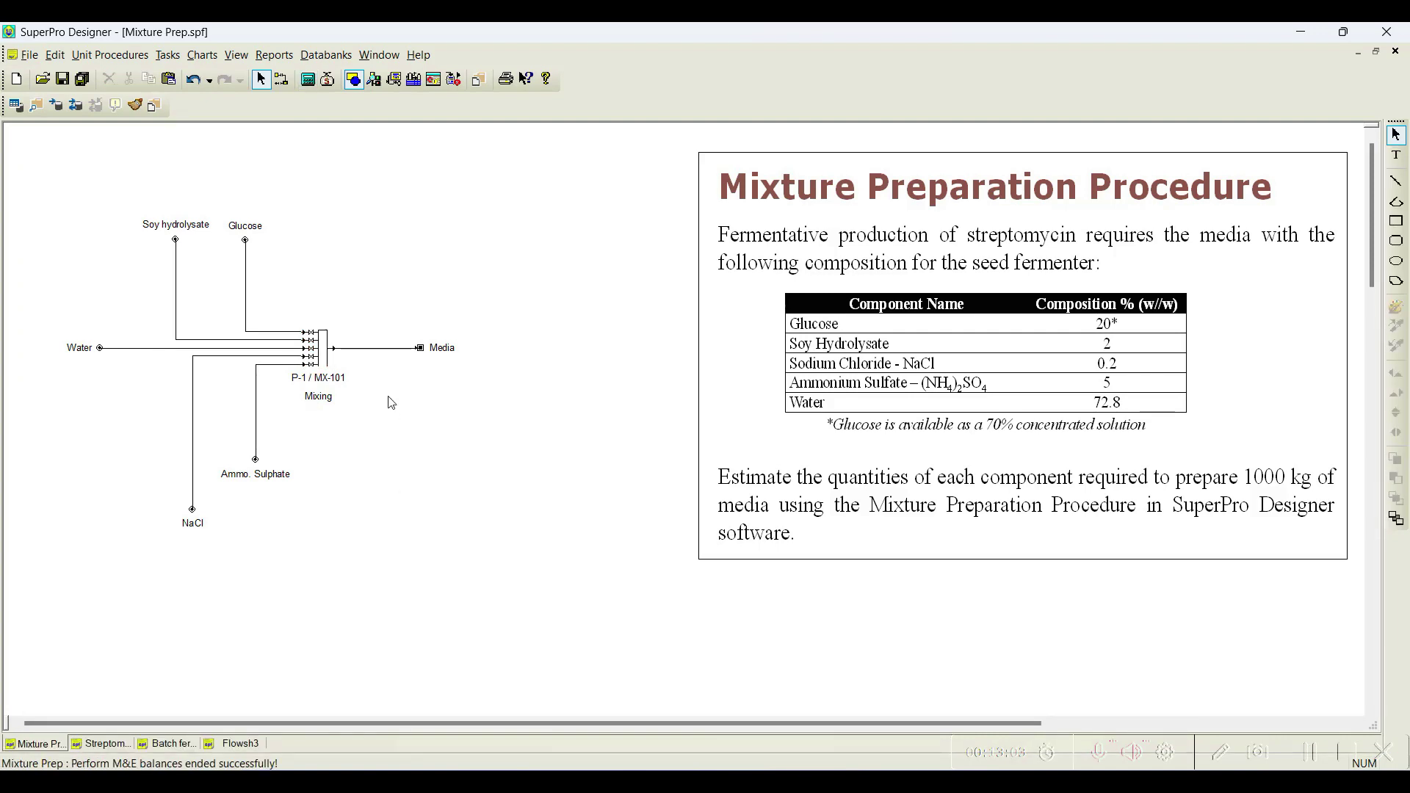
double_click(391, 349)
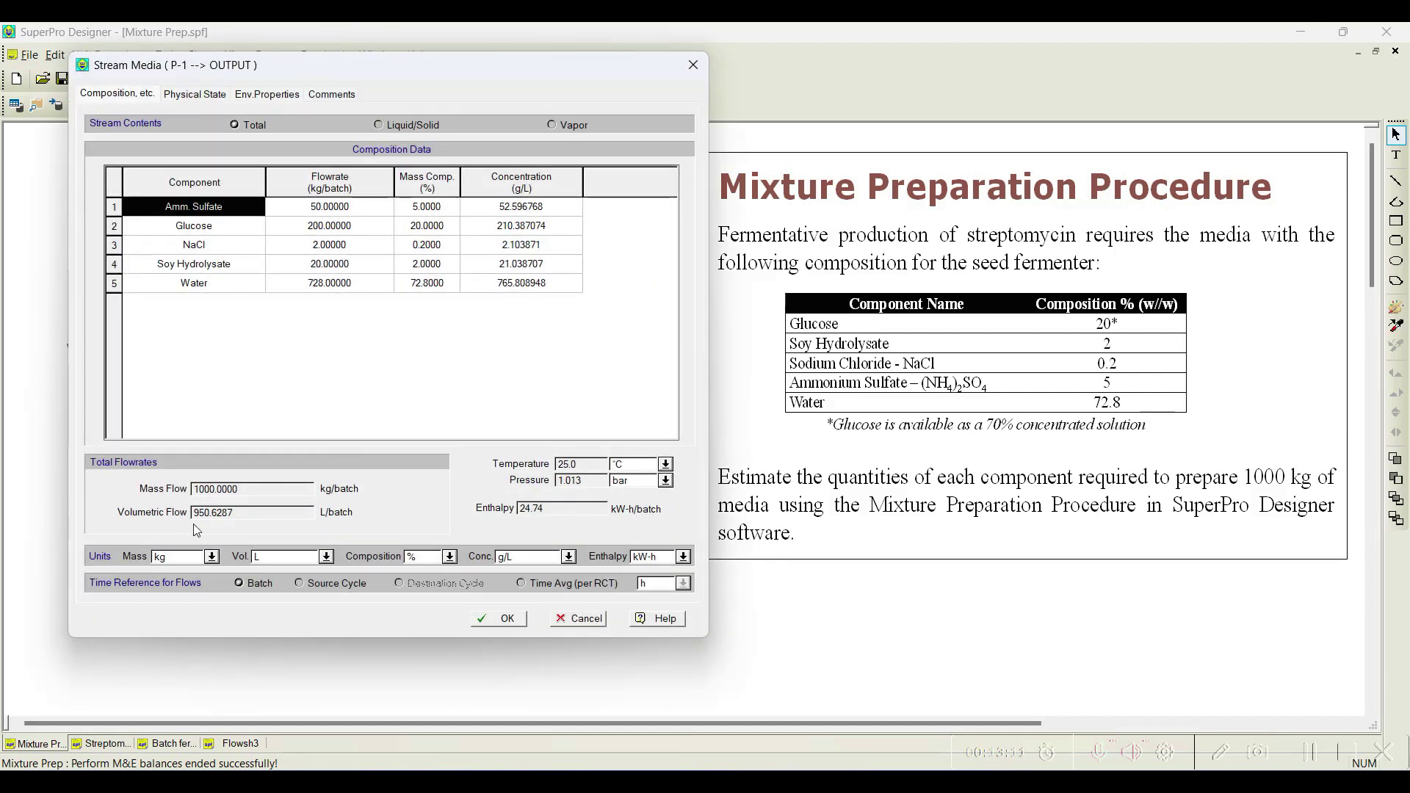
left_click(495, 618)
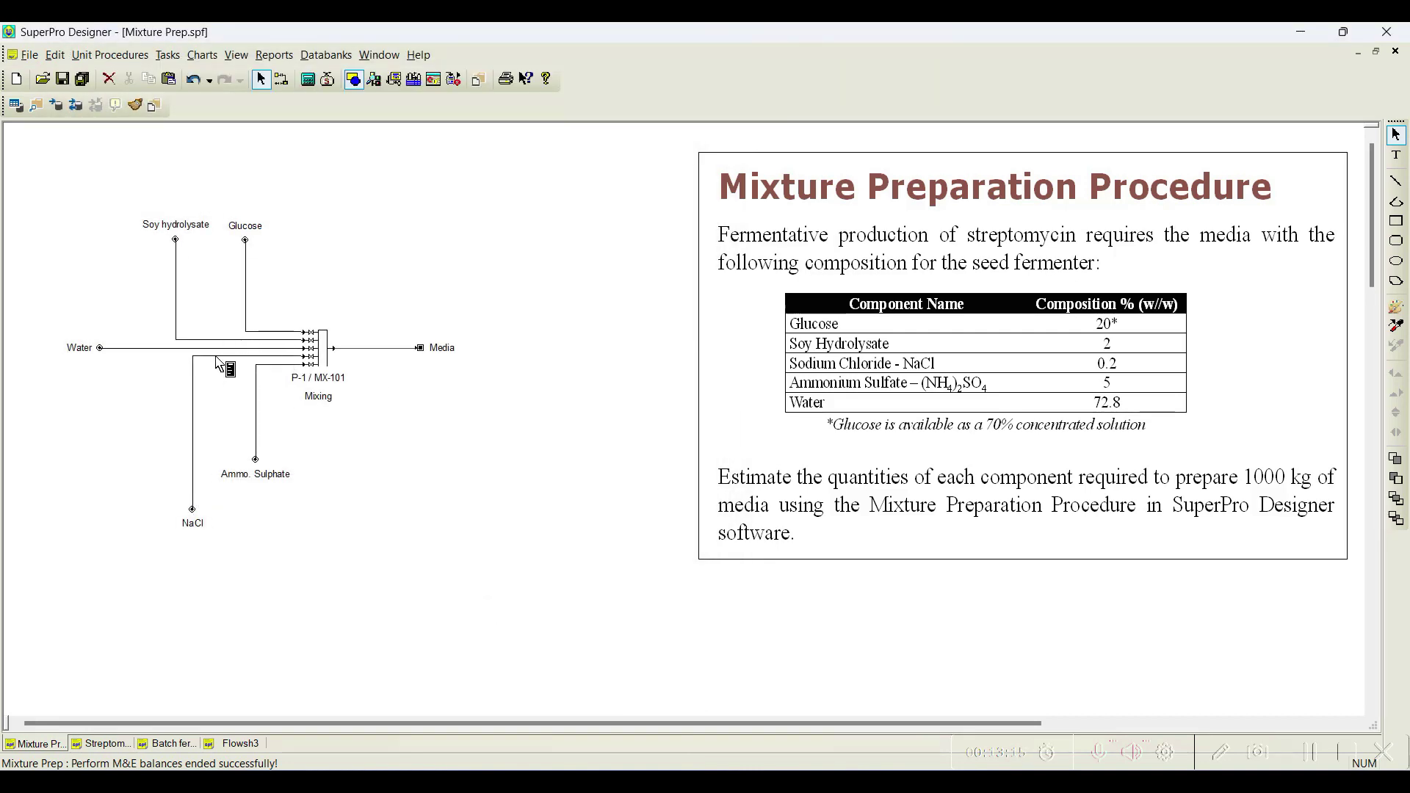
double_click(266, 331)
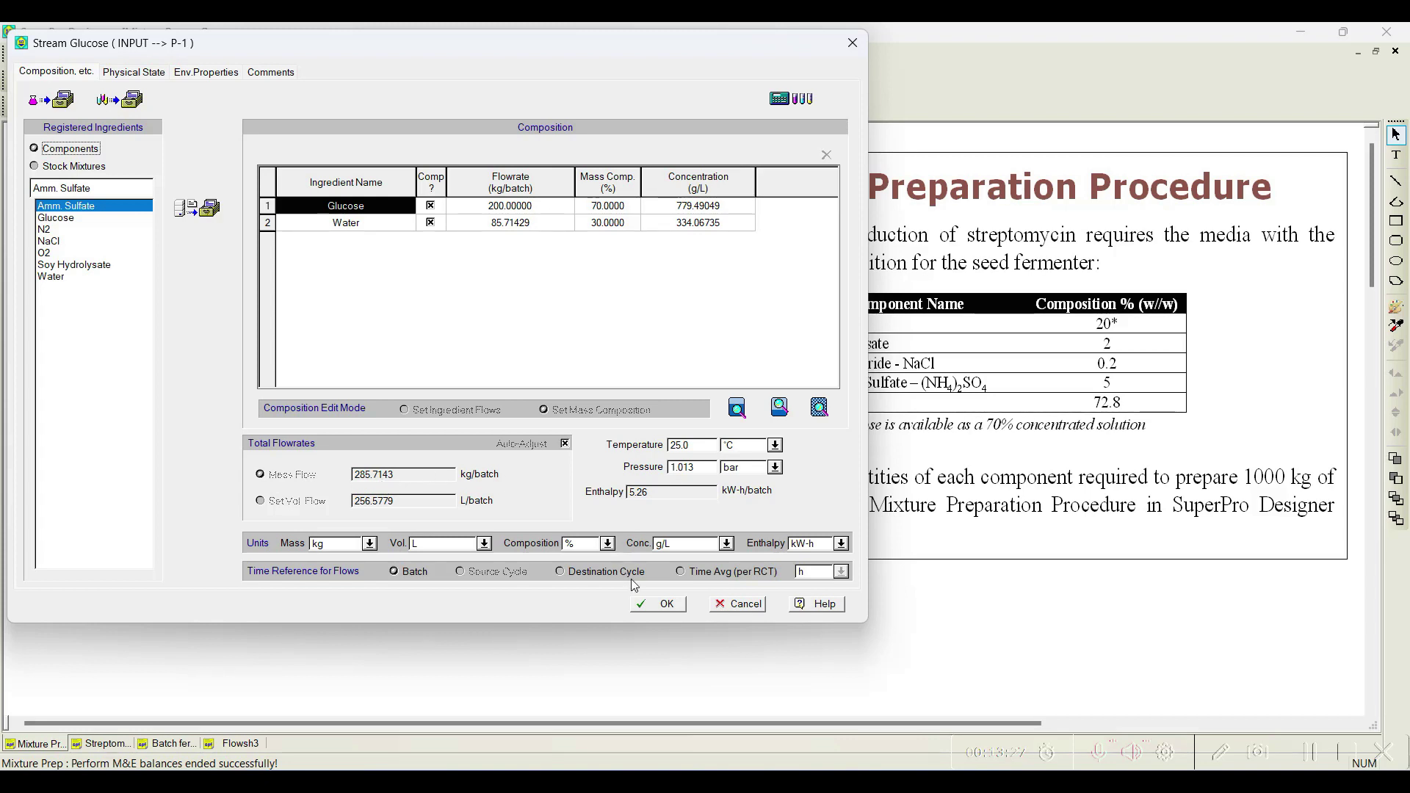
left_click(662, 603)
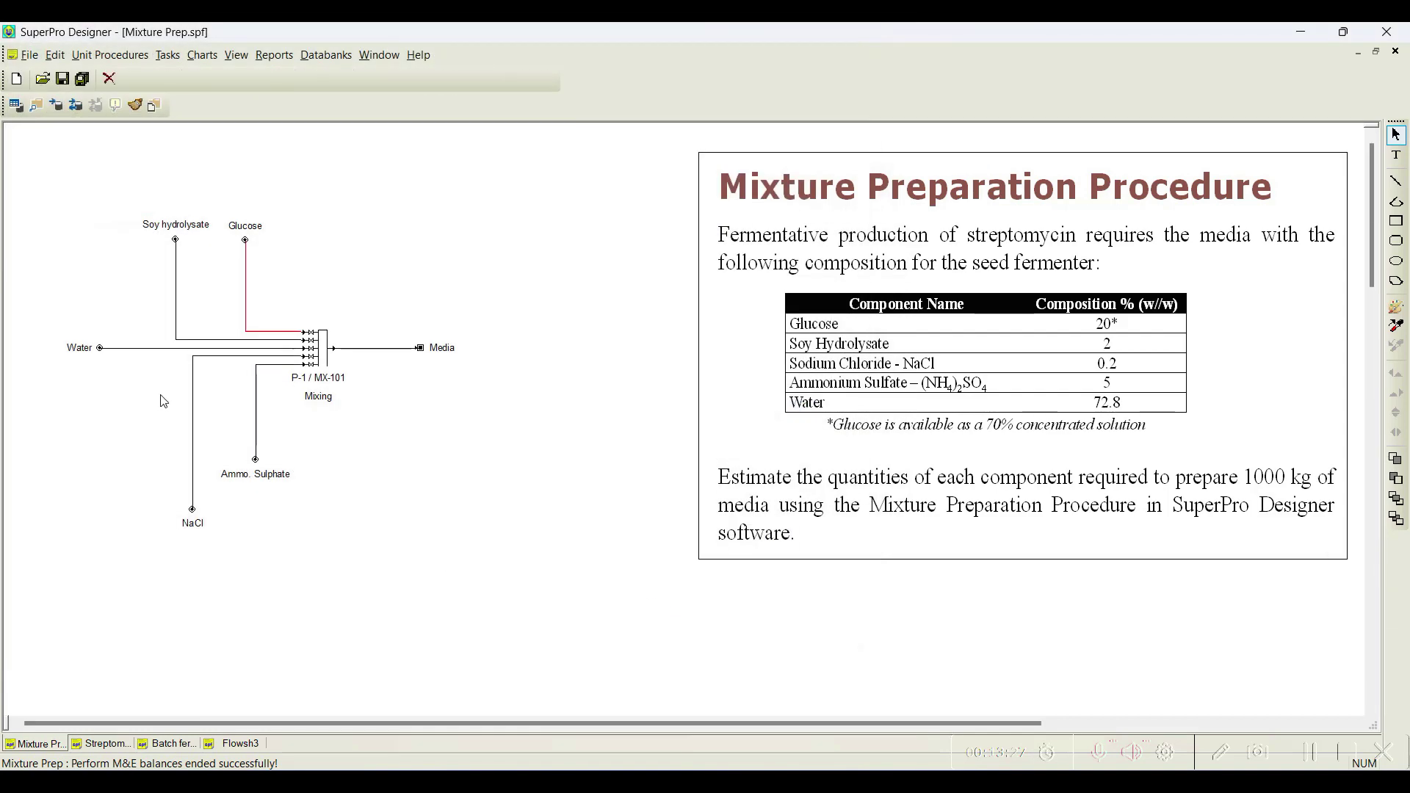
double_click(141, 350)
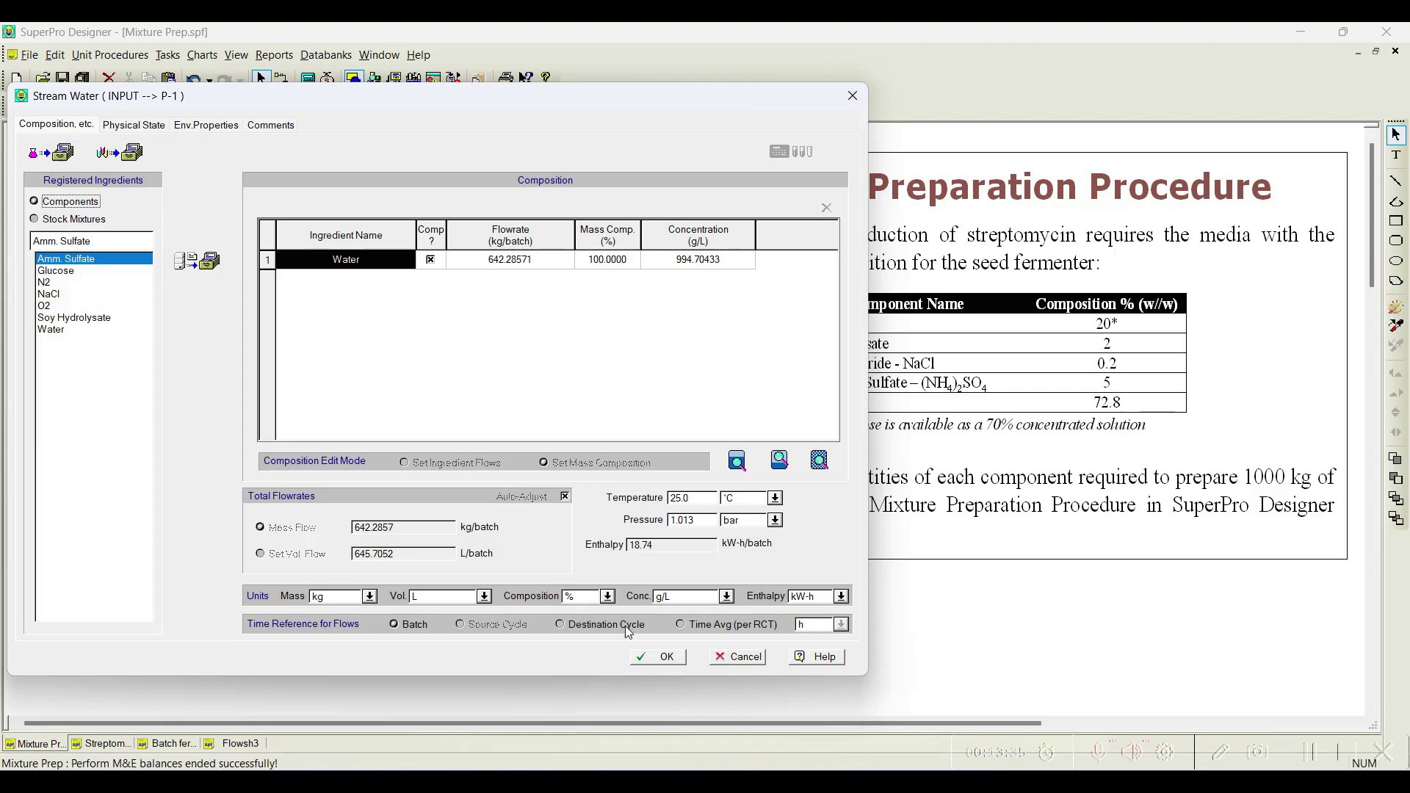
left_click(651, 656)
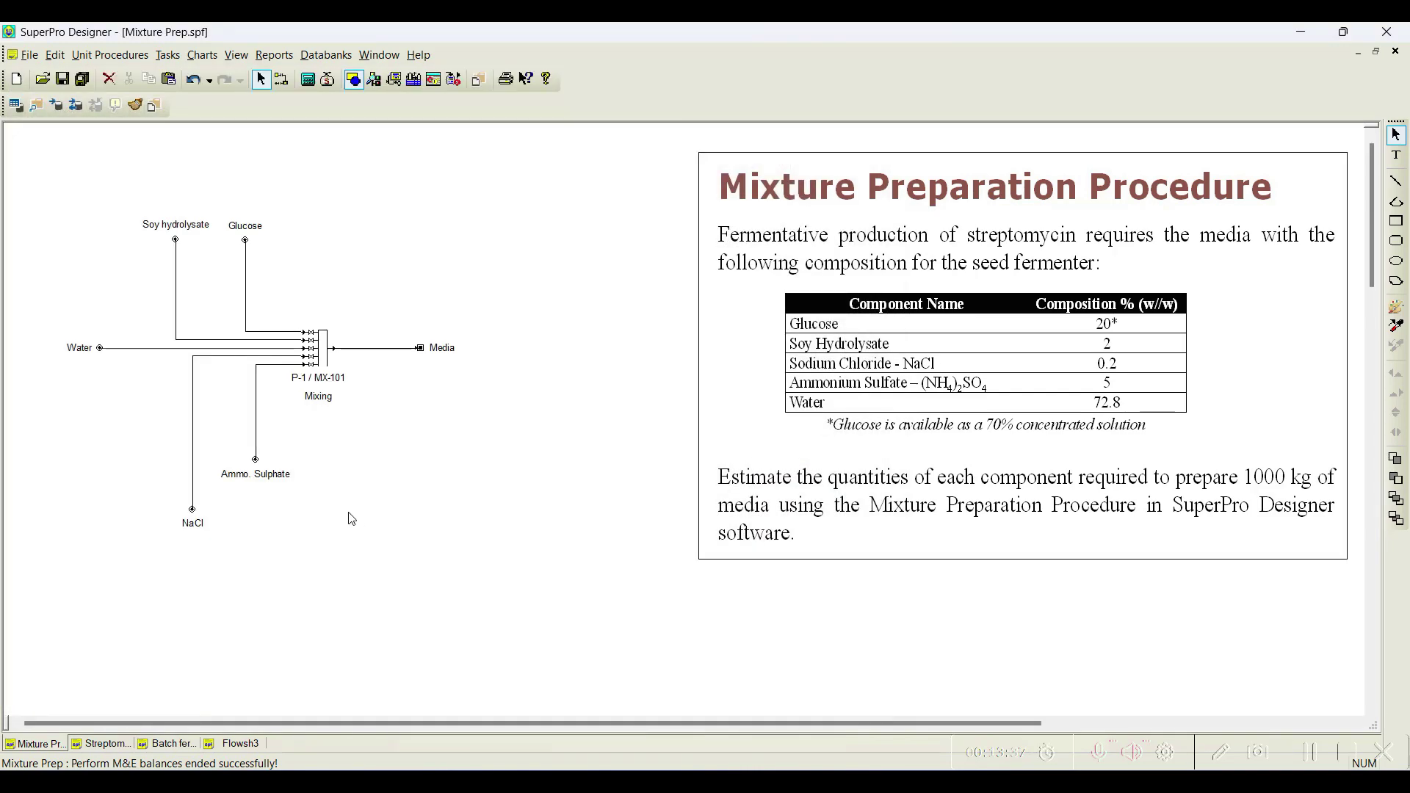